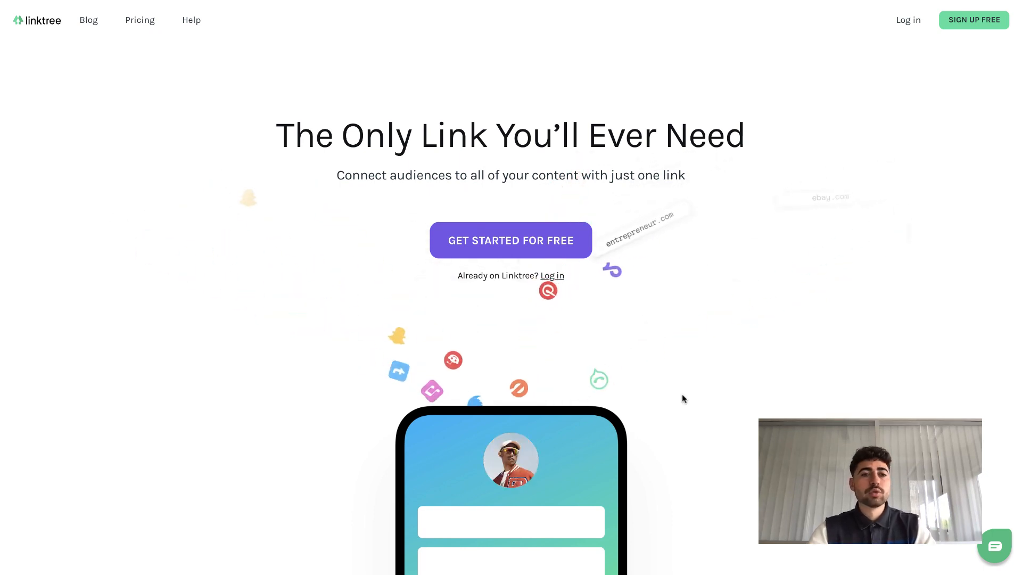
- Open Gary Vee's example page from the Linktree homepage showcase and scroll through its list of links
scroll(682, 397, "down", 5)
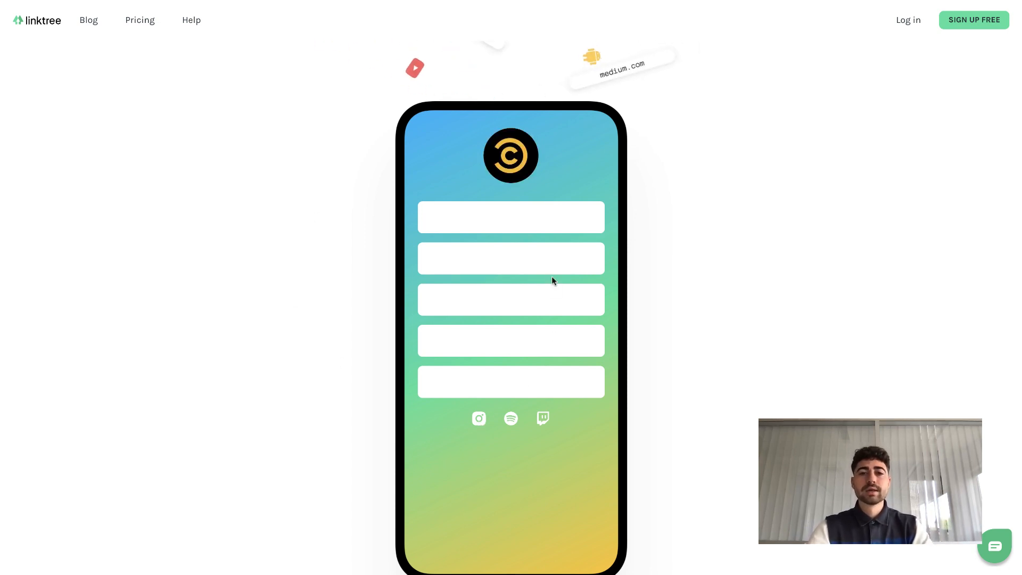
scroll(543, 275, "down", 1)
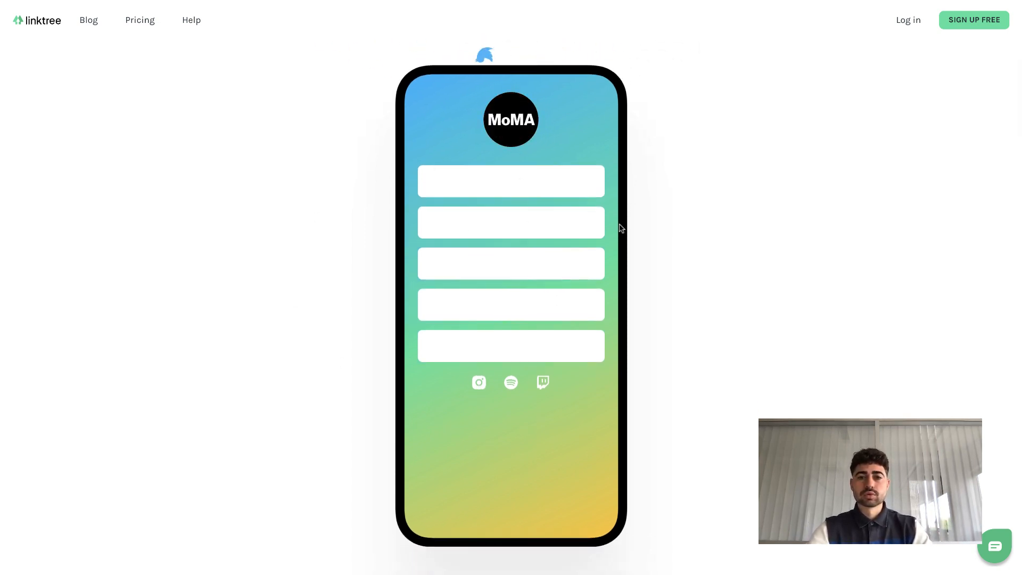
scroll(510, 298, "down", 10)
scroll(510, 296, "down", 12)
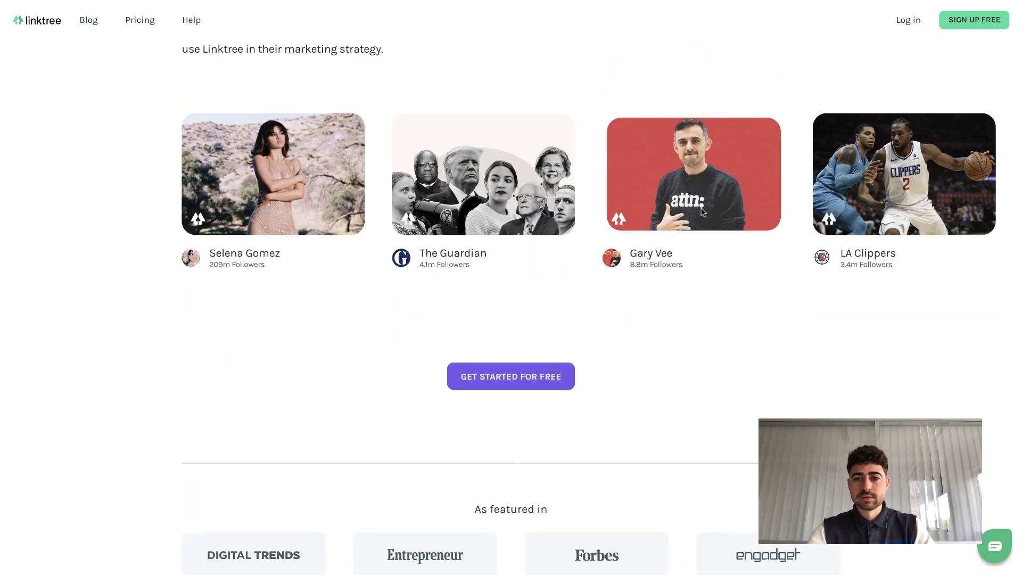
left_click(702, 214)
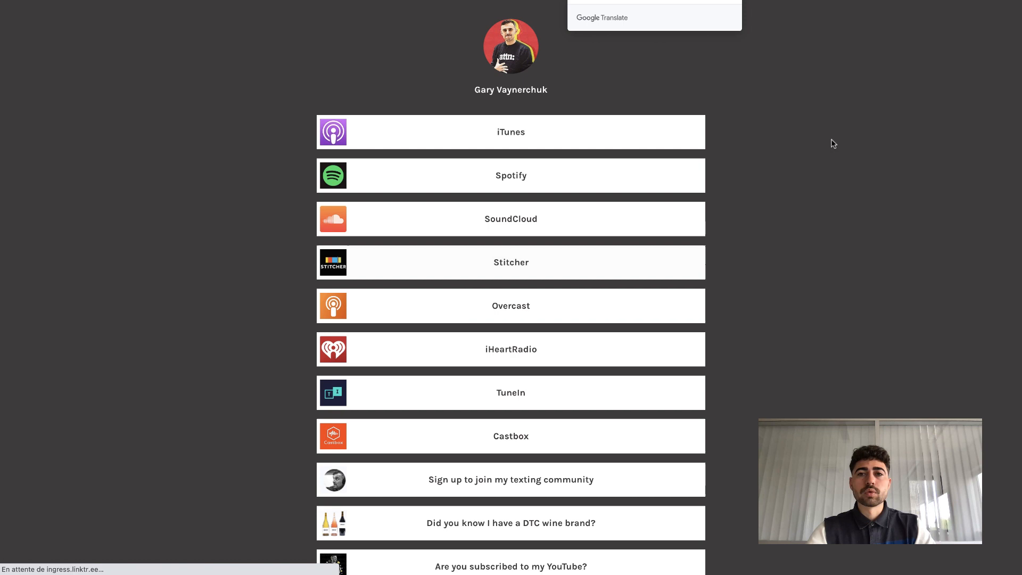
left_click(734, 1)
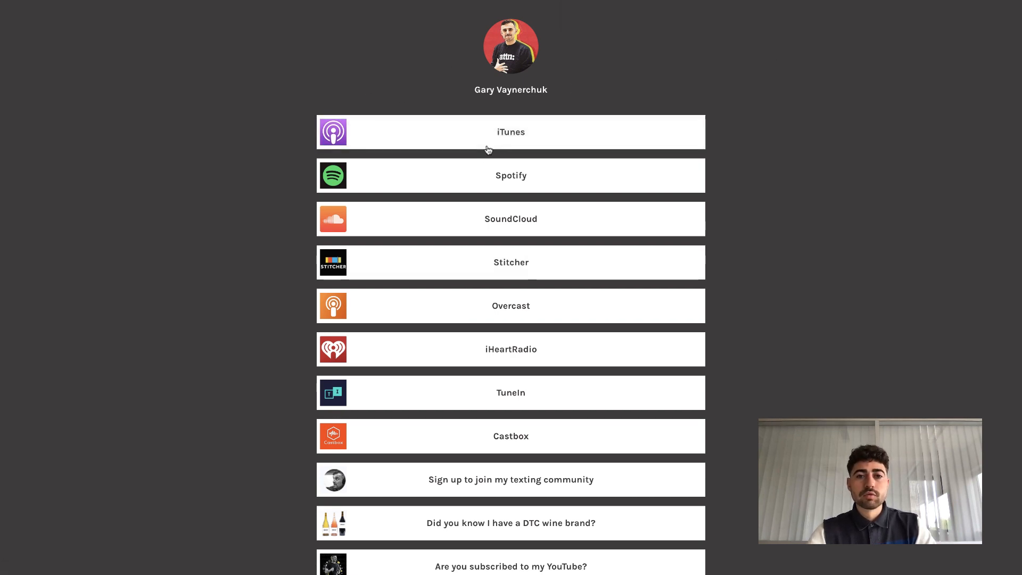
scroll(502, 235, "down", 2)
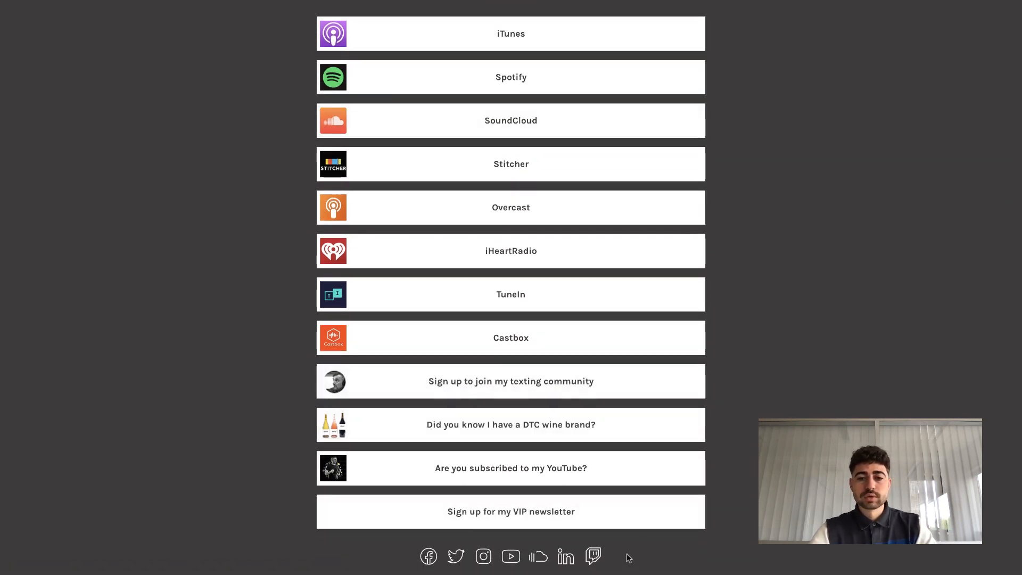
- Return to the Linktree homepage, open the Pricing page and review the PRO, free and Enterprise plan cards
scroll(751, 368, "up", 2)
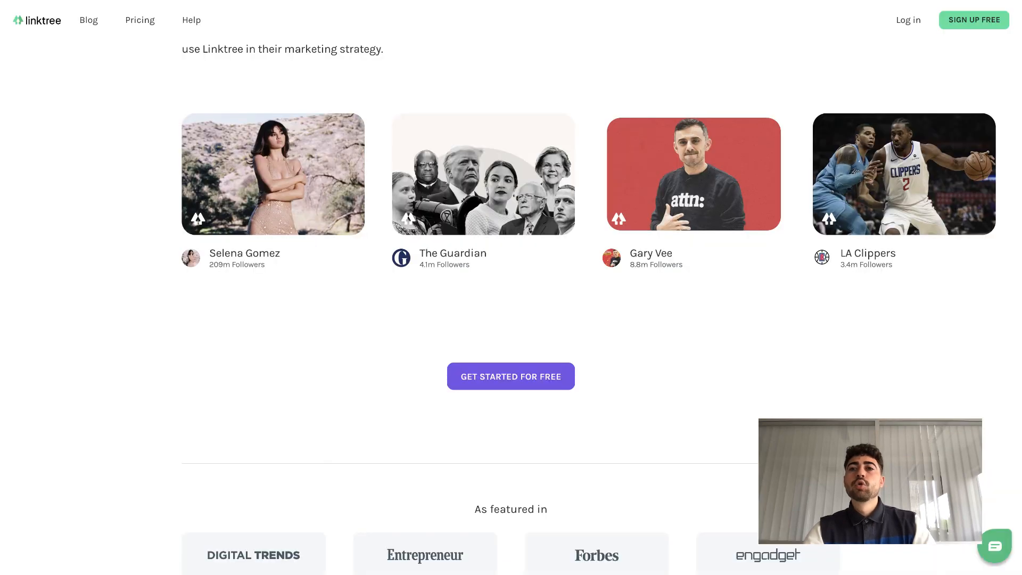
scroll(681, 169, "up", 10)
scroll(680, 170, "up", 15)
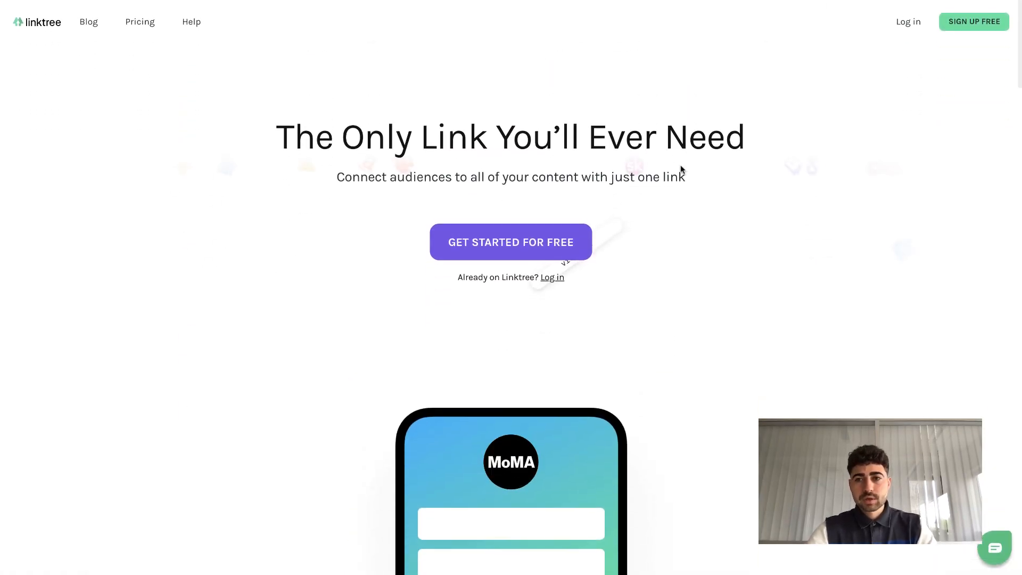
left_click(141, 27)
scroll(432, 273, "down", 1)
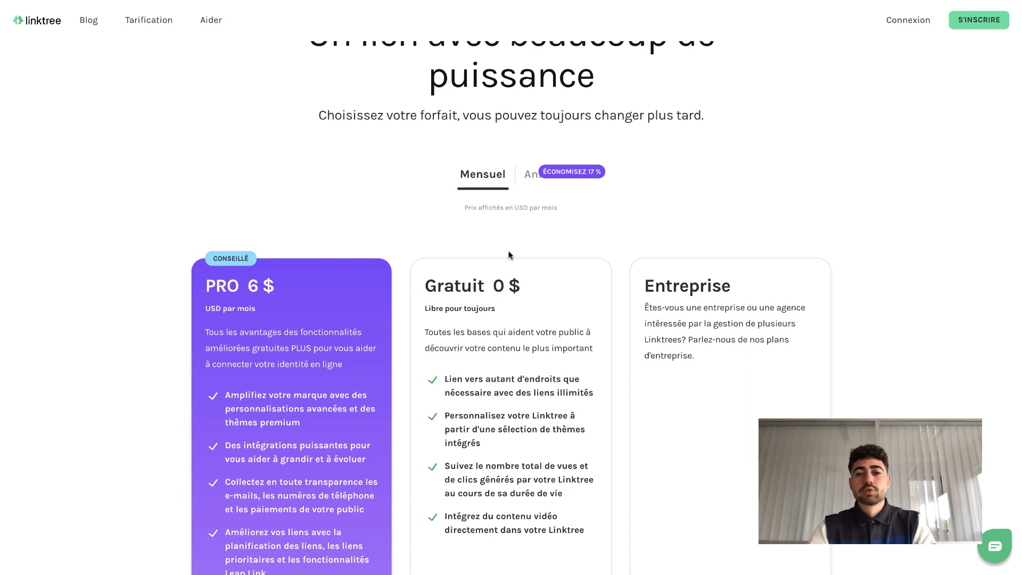
scroll(509, 255, "down", 1)
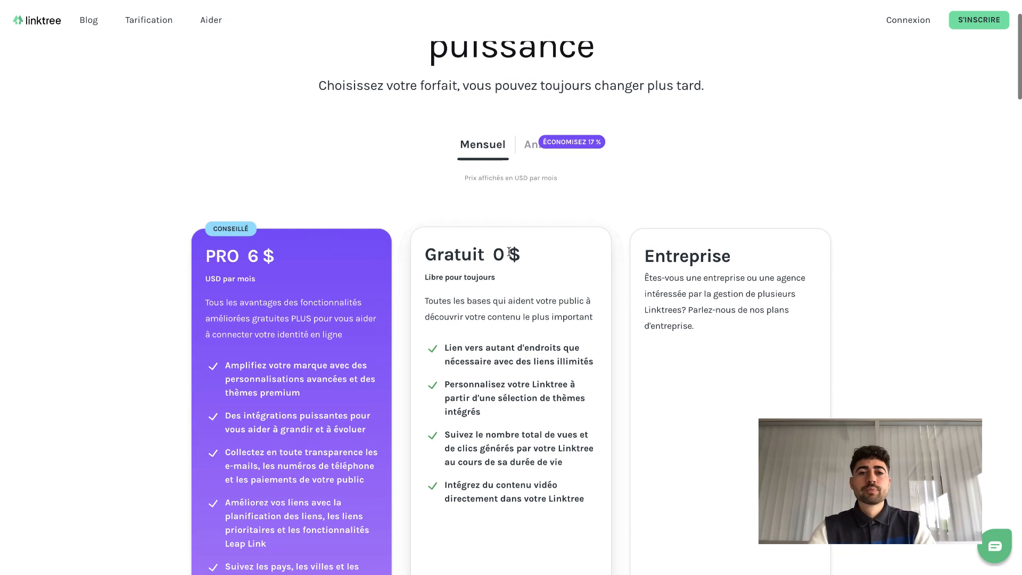
scroll(509, 256, "down", 1)
scroll(508, 255, "down", 8)
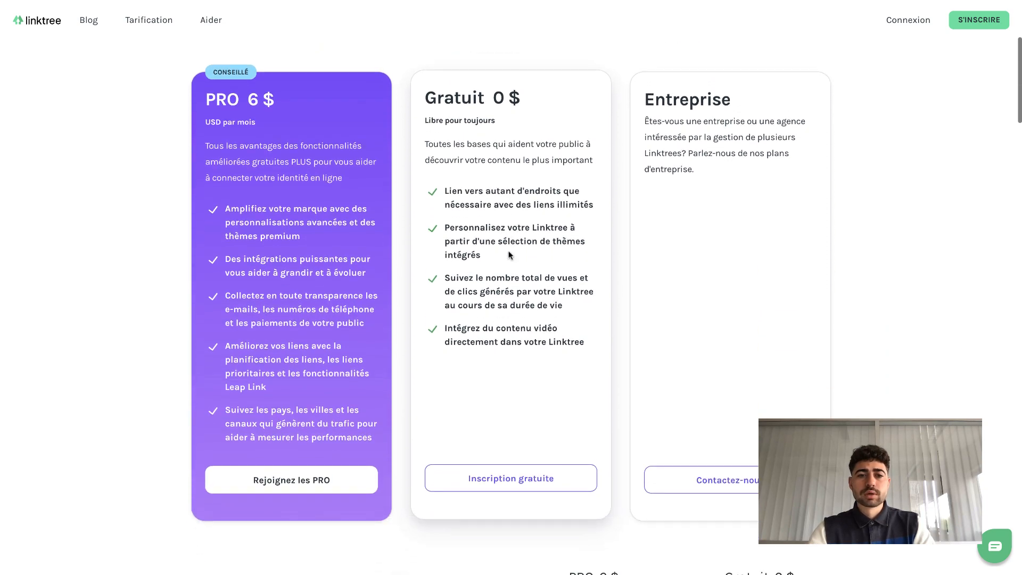
scroll(509, 255, "down", 2)
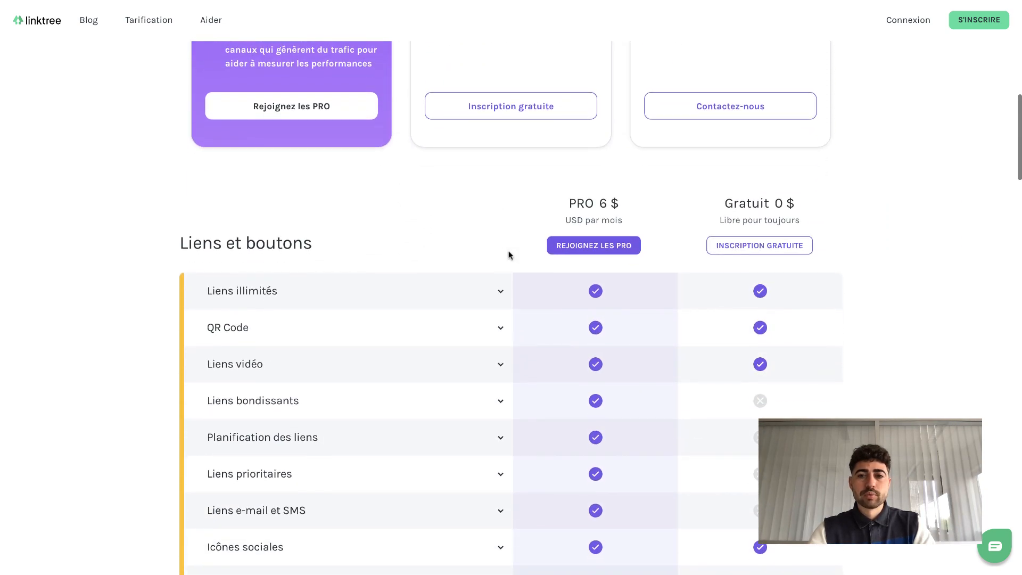
scroll(516, 255, "down", 2)
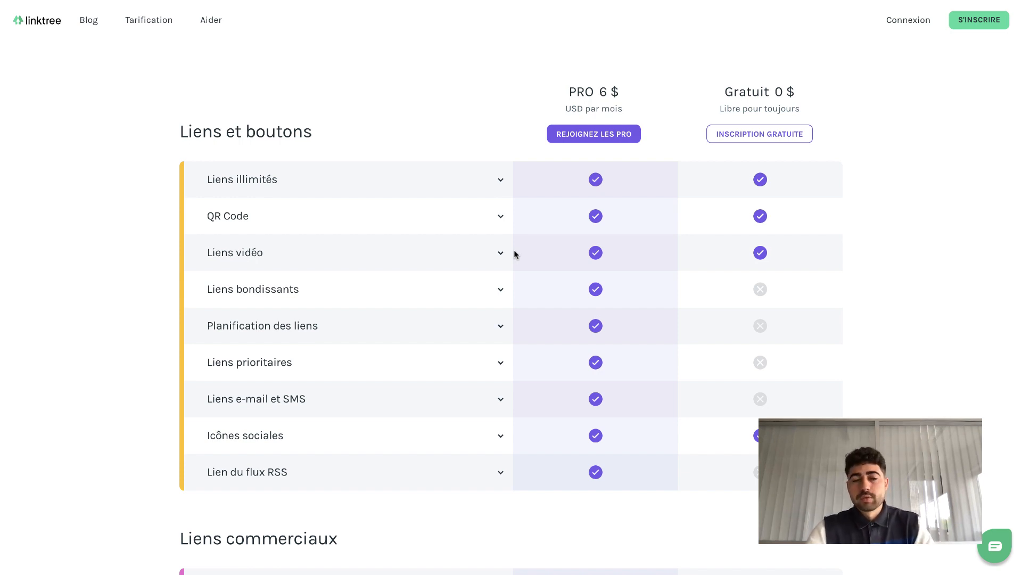
- Scroll through the plan comparison table to examine which features the PRO and free plans include
scroll(516, 254, "down", 2)
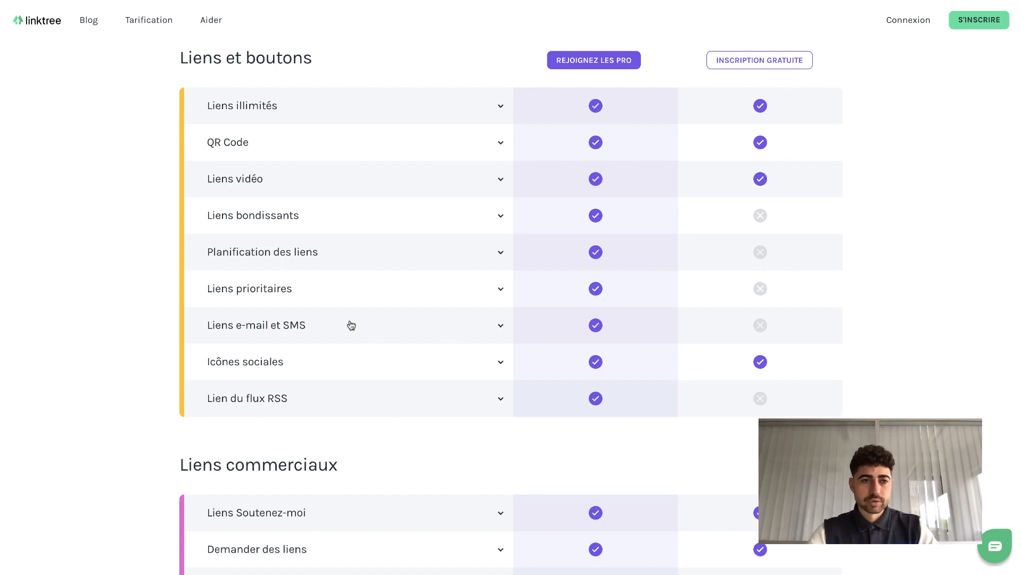
scroll(351, 325, "down", 10)
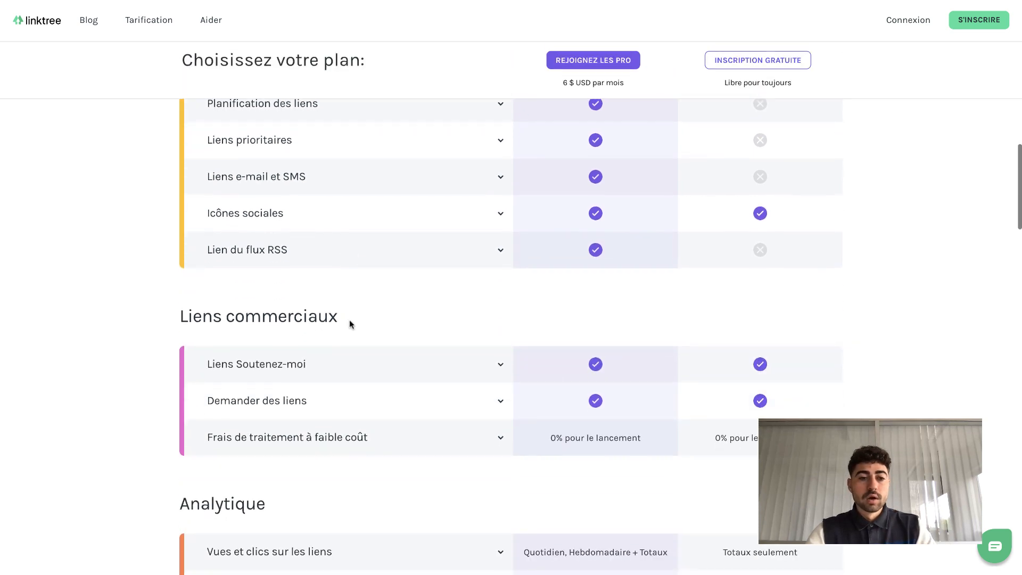
scroll(351, 325, "down", 1)
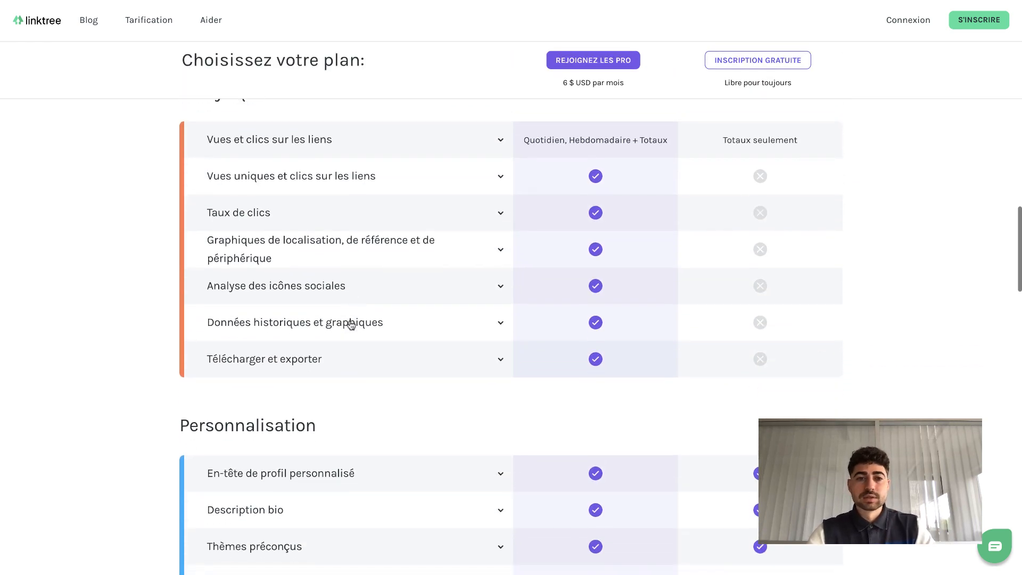
scroll(393, 386, "down", 4)
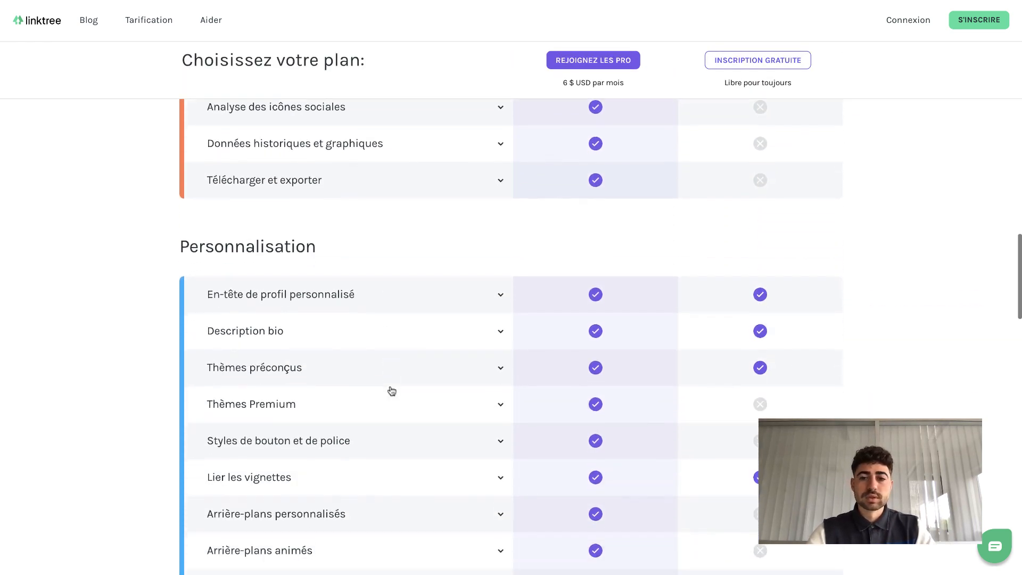
scroll(392, 392, "down", 3)
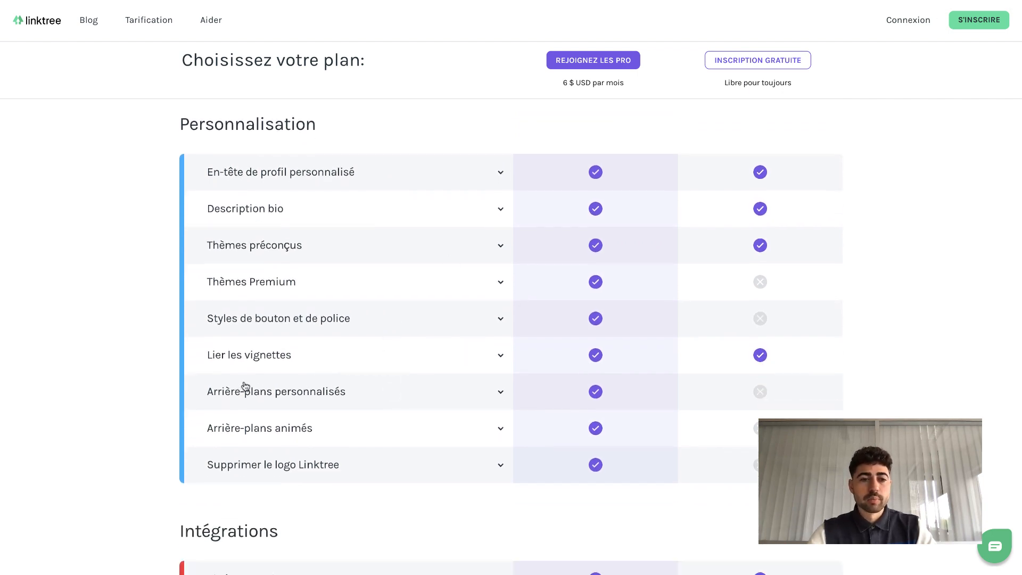
scroll(467, 347, "down", 1)
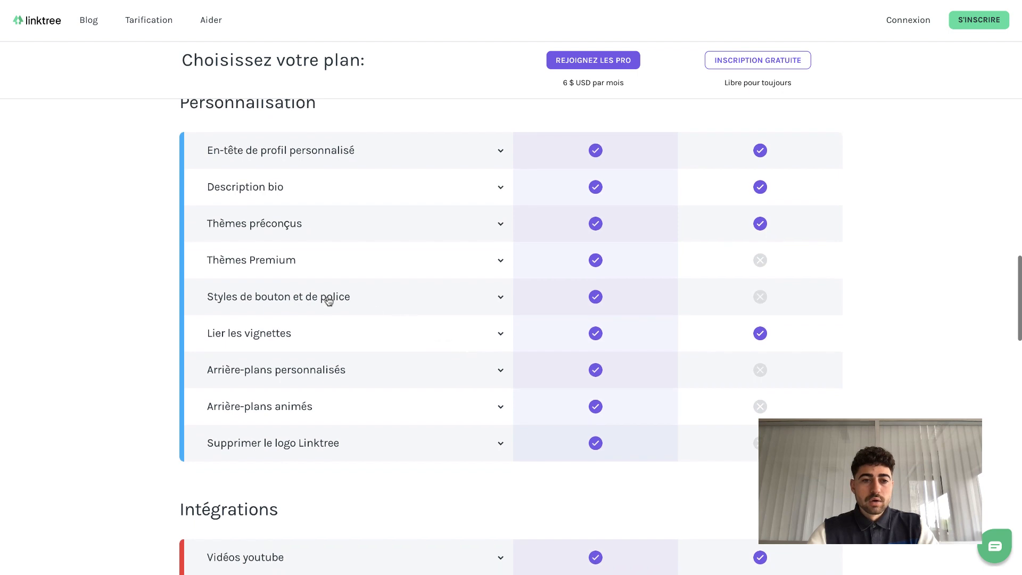
scroll(418, 288, "down", 5)
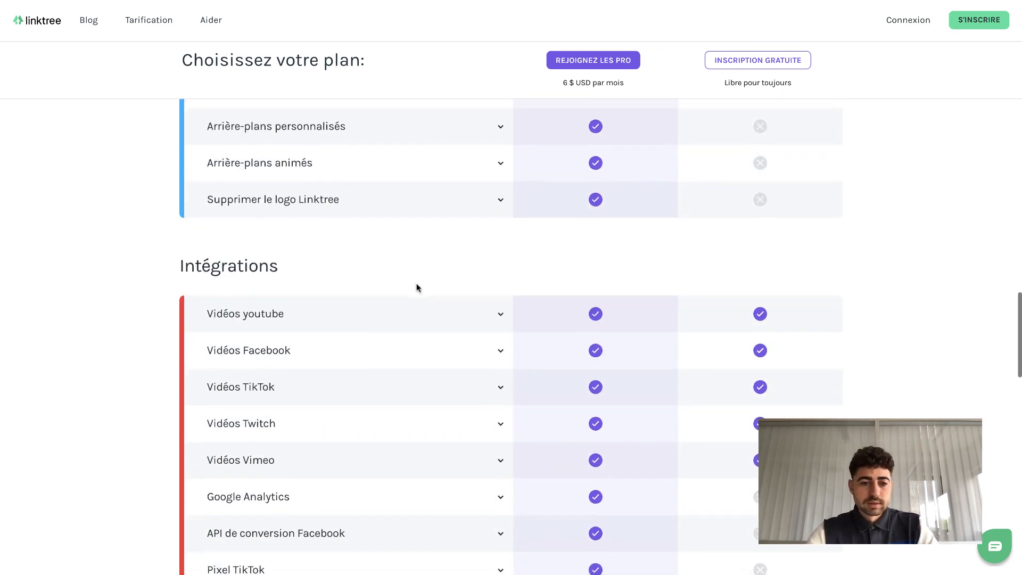
scroll(418, 288, "down", 5)
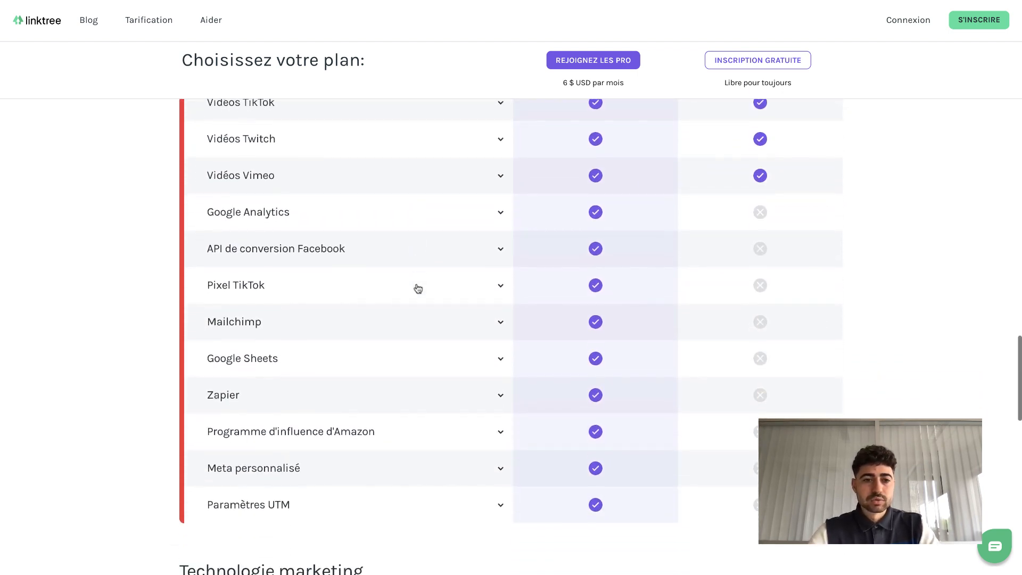
scroll(418, 288, "down", 1)
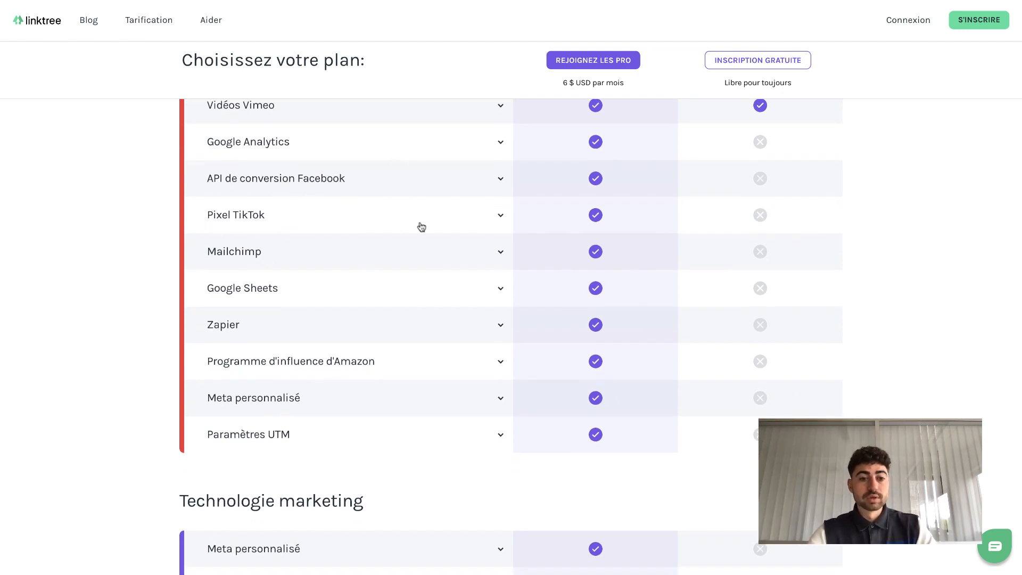
scroll(304, 469, "down", 1)
scroll(304, 472, "up", 3)
scroll(304, 468, "down", 1)
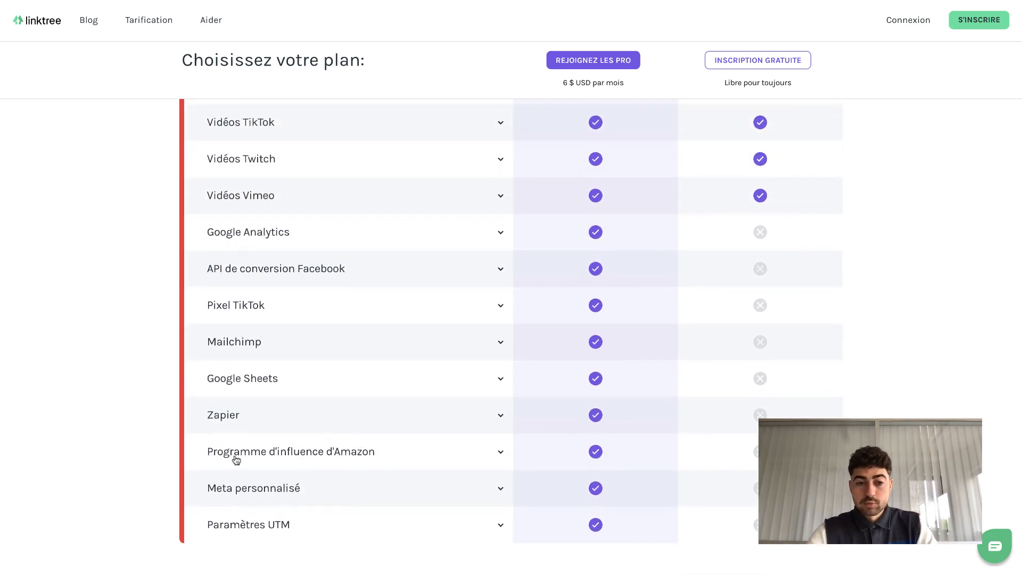
scroll(331, 435, "down", 1)
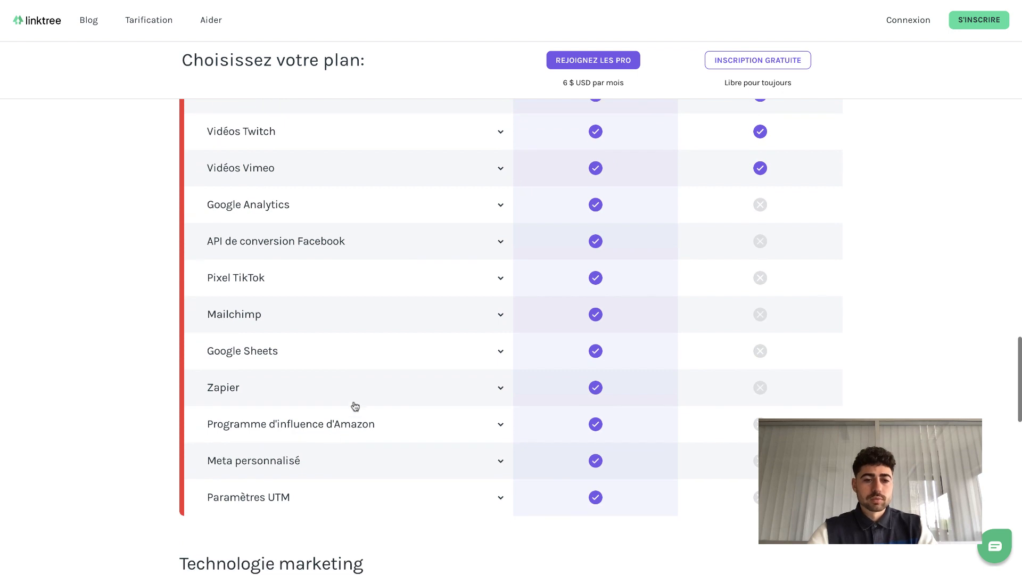
scroll(345, 412, "down", 3)
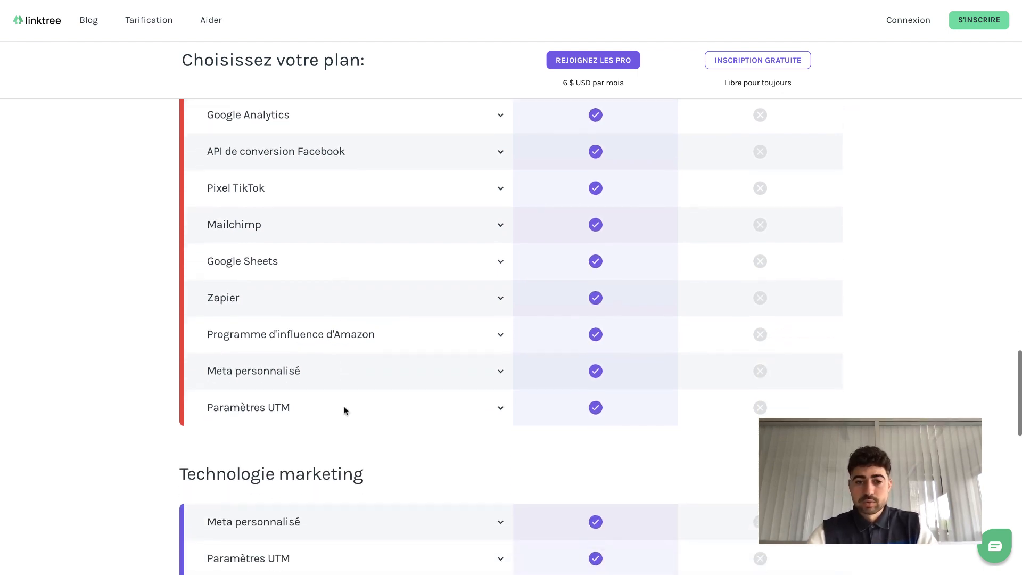
scroll(346, 411, "down", 3)
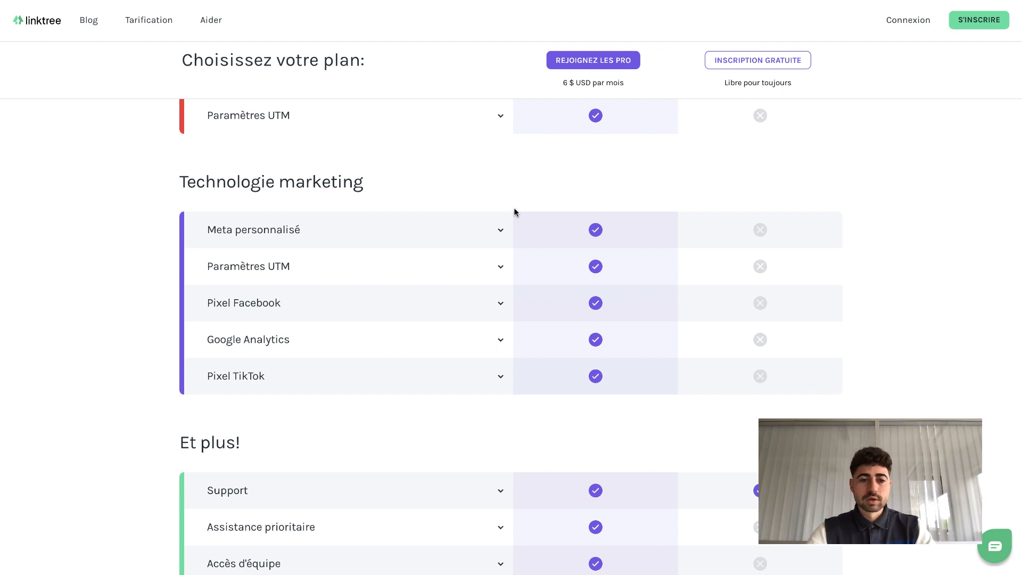
scroll(516, 212, "down", 5)
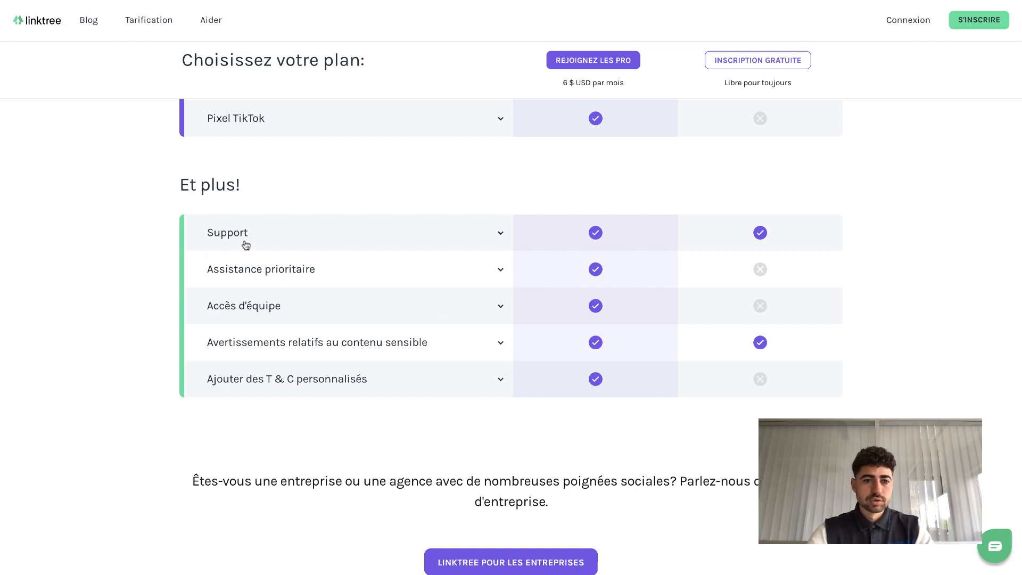
scroll(246, 245, "up", 1)
scroll(246, 245, "down", 4)
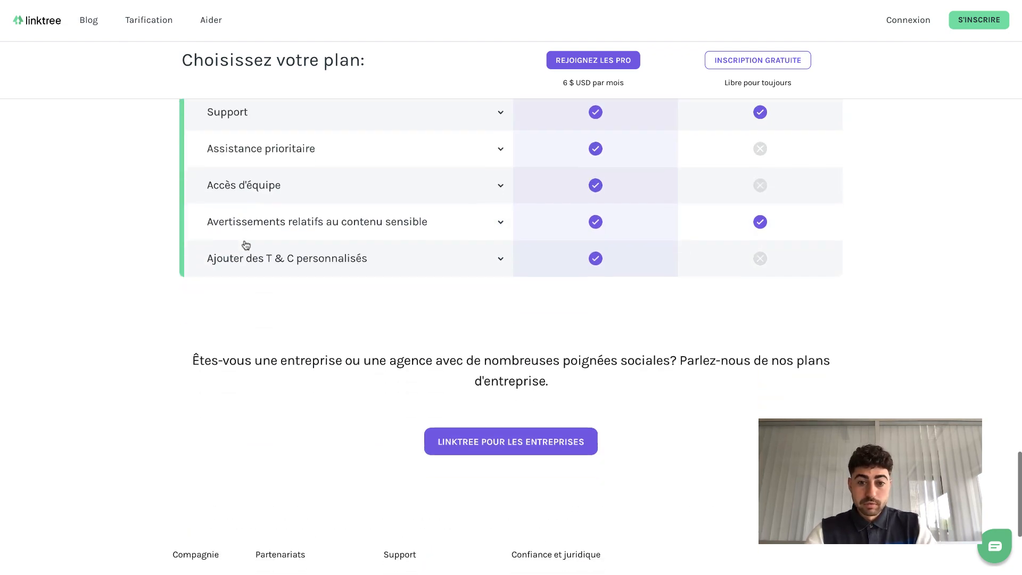
scroll(245, 245, "up", 20)
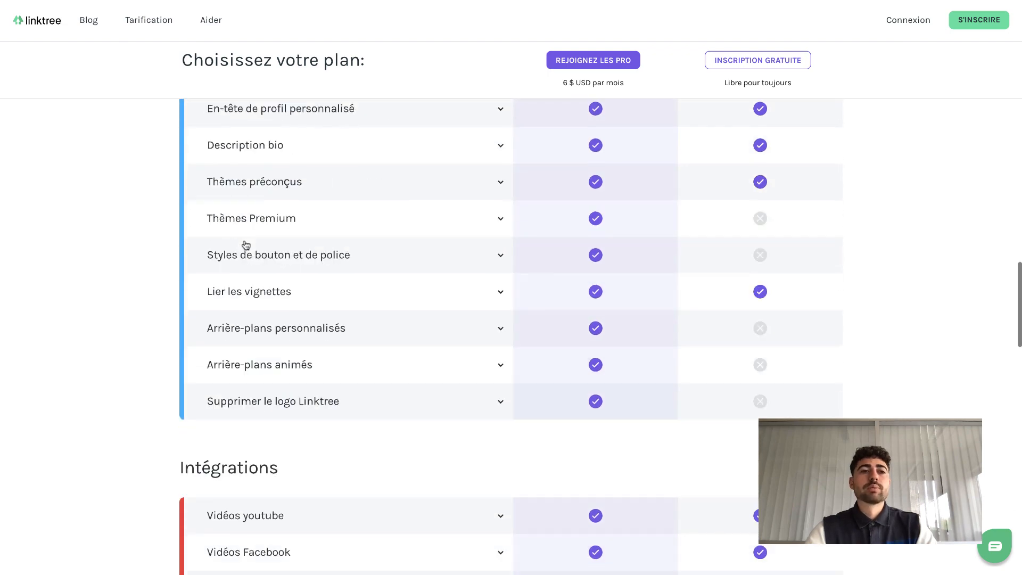
scroll(246, 244, "up", 3)
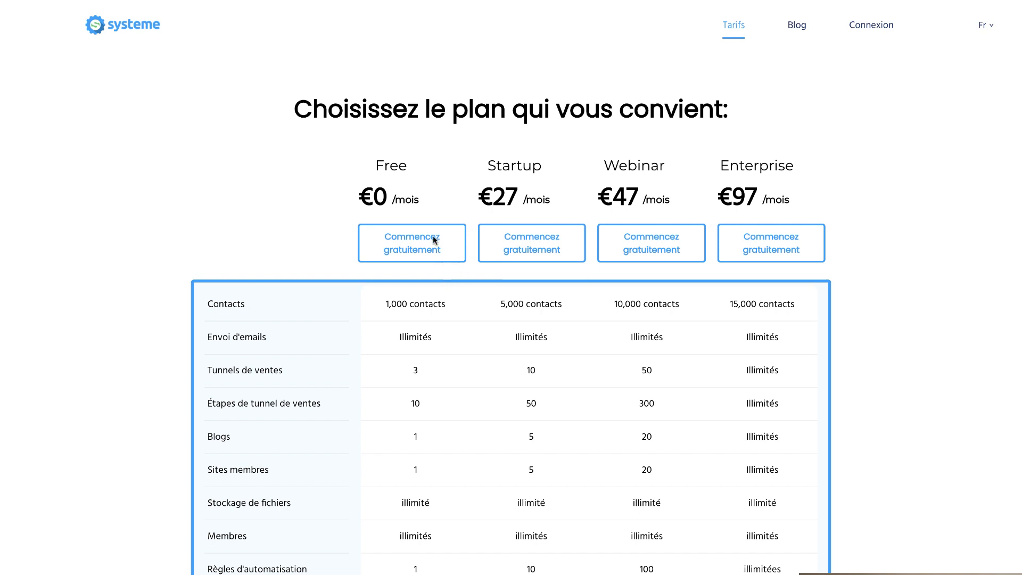
- Switch to the systeme pricing page and examine the limits listed for each plan in its comparison table
scroll(394, 267, "down", 3)
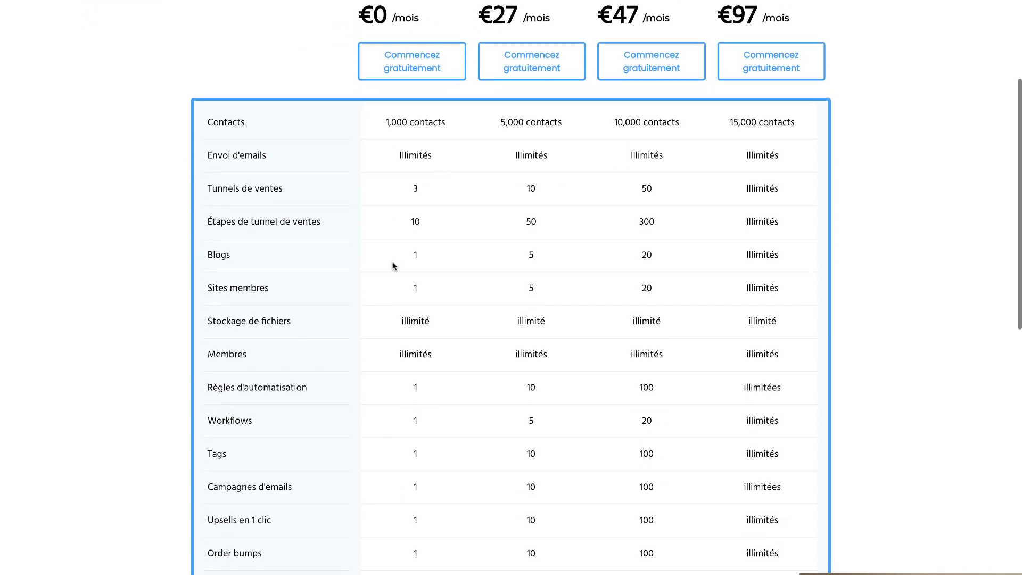
scroll(394, 266, "down", 2)
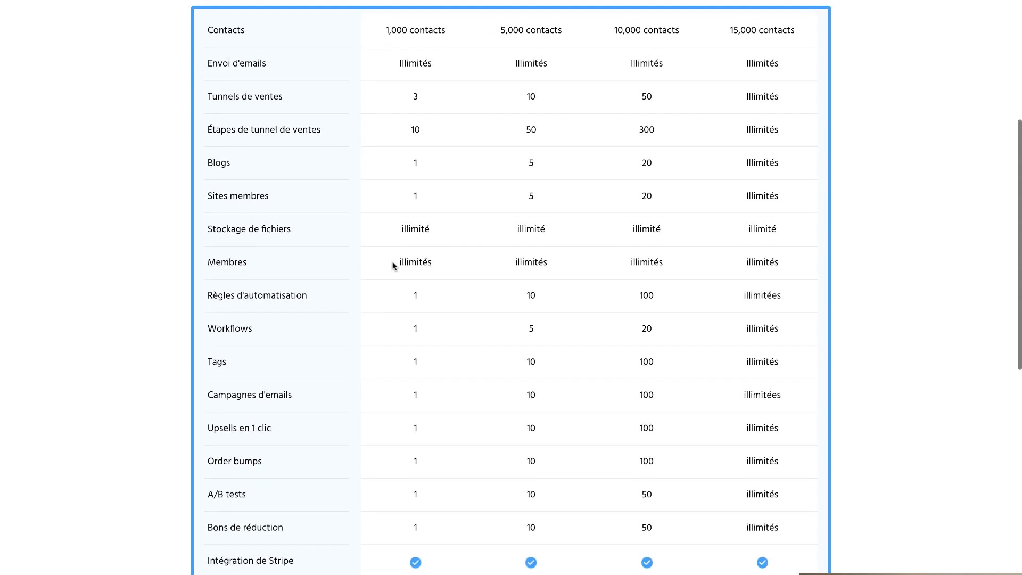
scroll(394, 266, "up", 1)
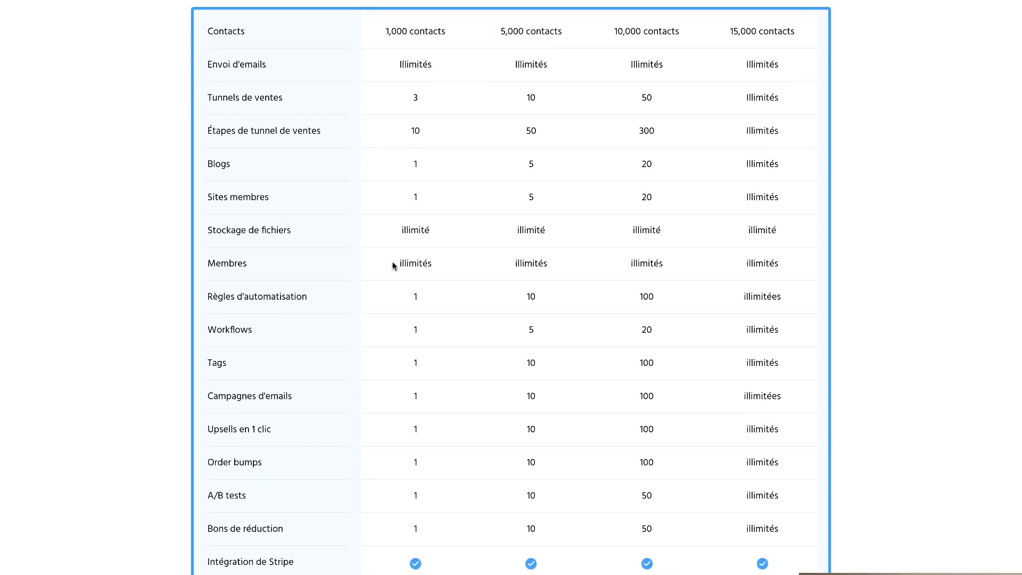
scroll(394, 266, "down", 1)
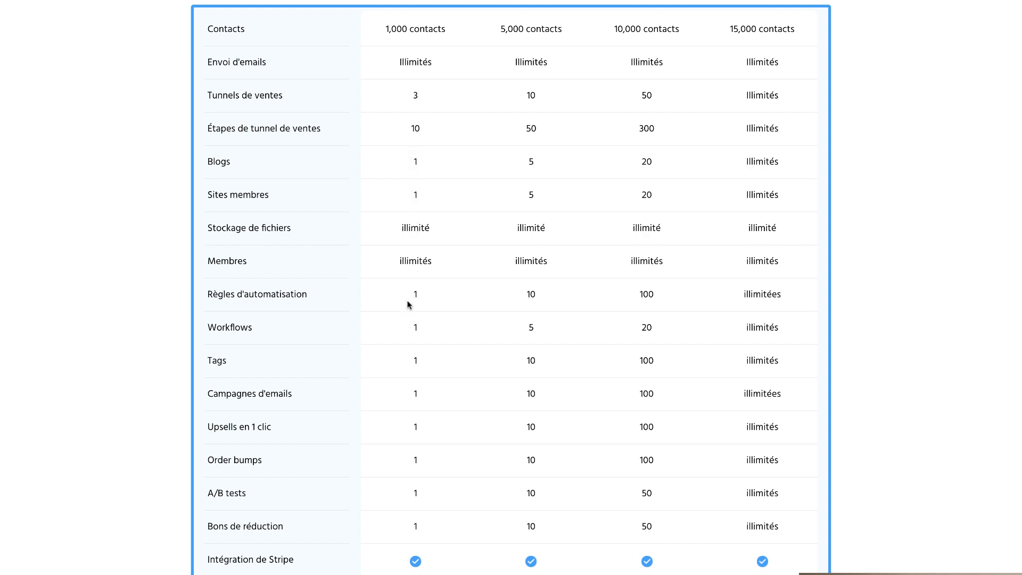
scroll(411, 287, "down", 1)
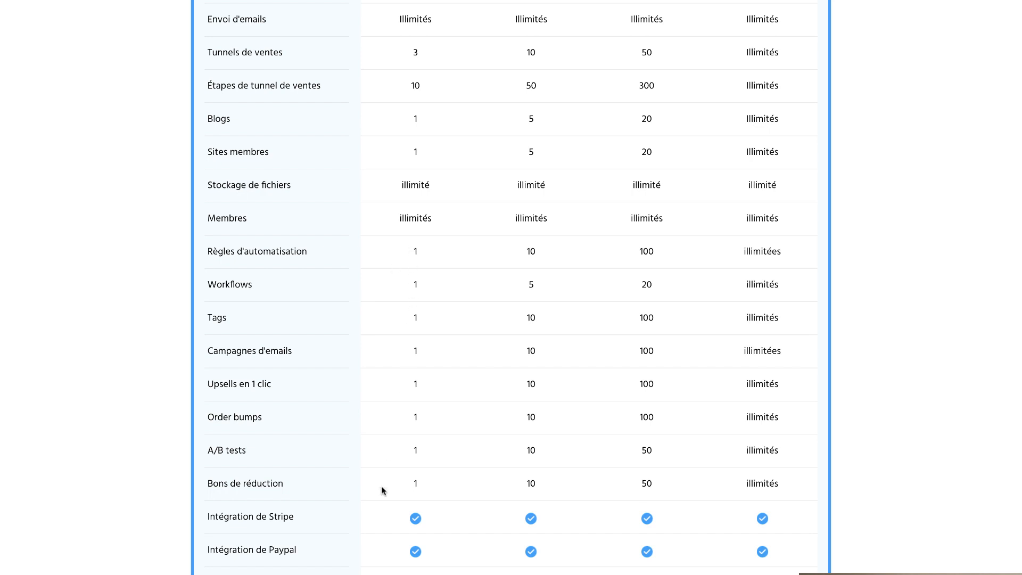
- Scroll down the rest of the systeme comparison table to the coaching row and back up to the plan prices
scroll(390, 468, "down", 3)
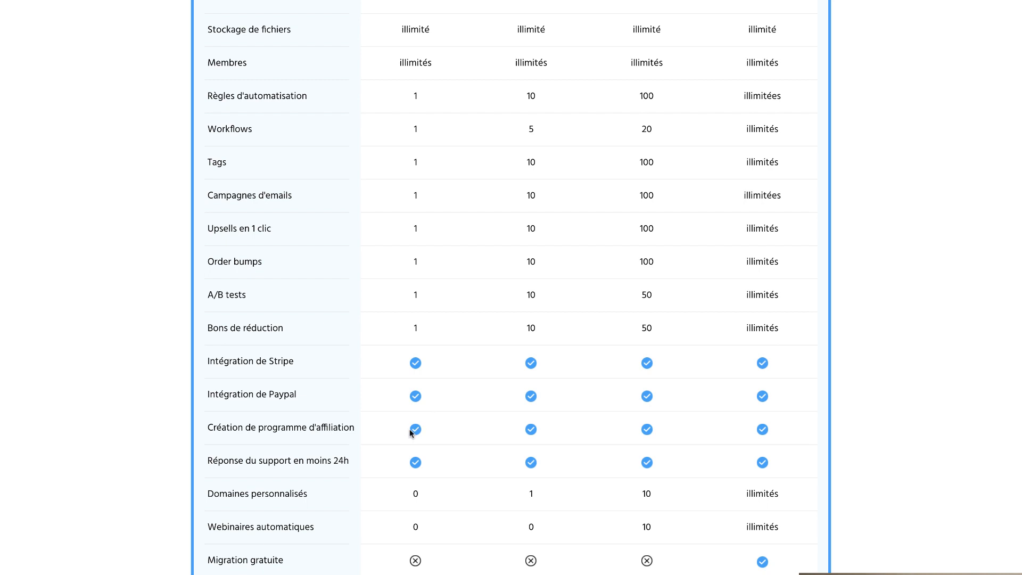
scroll(410, 429, "down", 2)
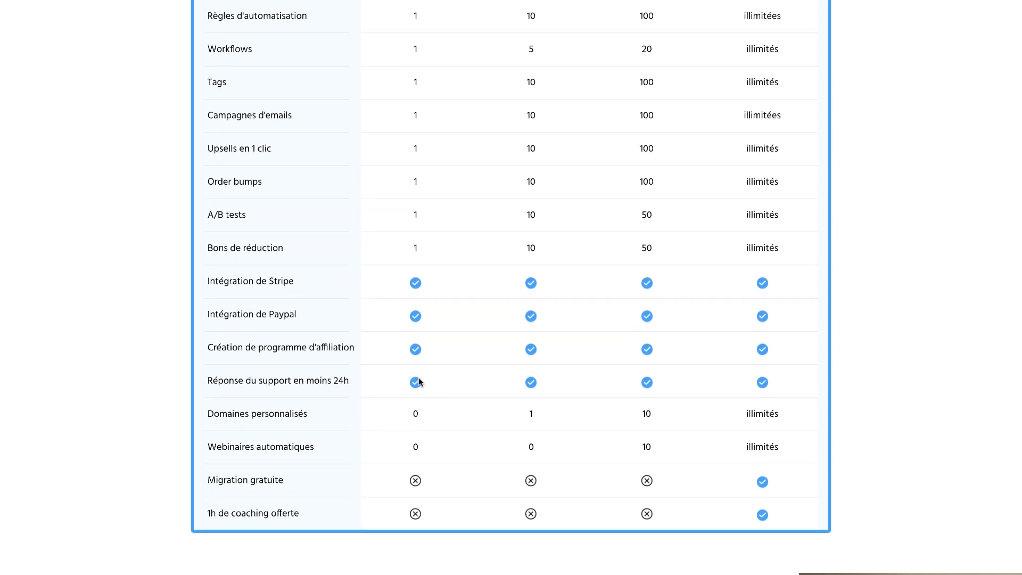
scroll(419, 382, "down", 1)
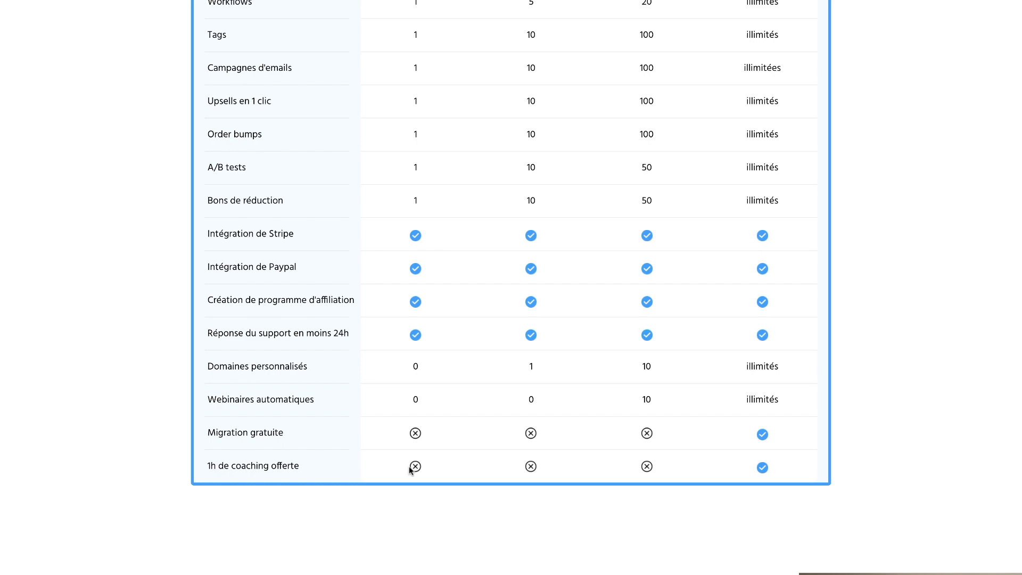
scroll(410, 469, "up", 7)
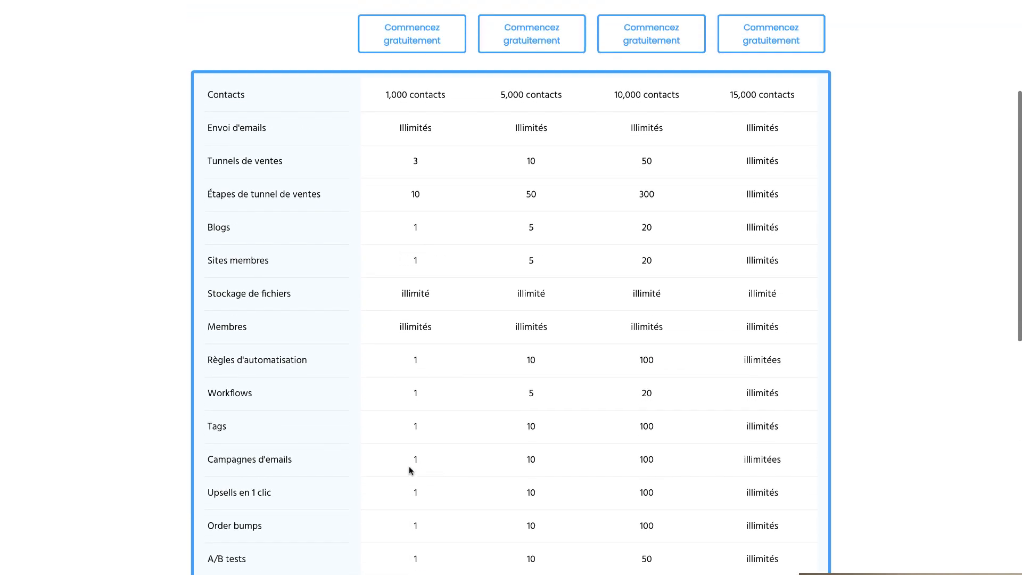
scroll(410, 470, "up", 2)
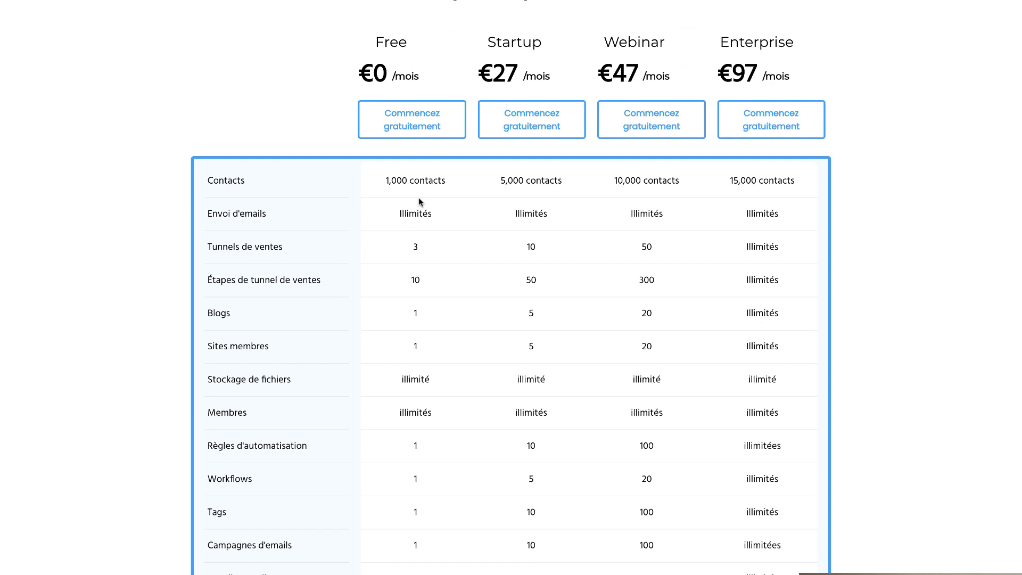
scroll(402, 206, "up", 3)
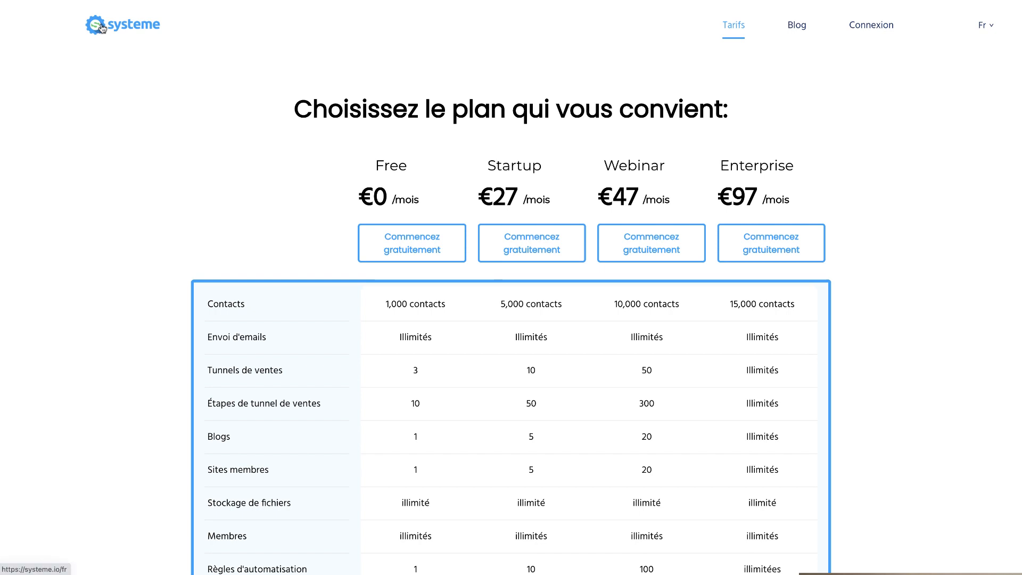
- Open the systeme dashboard's sales funnel list and browse the main menu sections
left_click(77, 26)
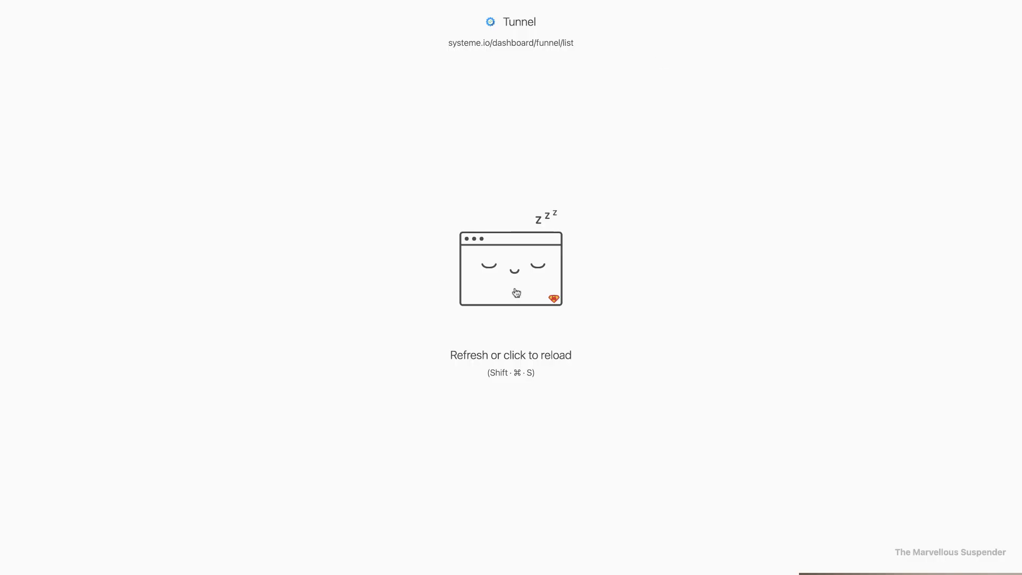
left_click(517, 292)
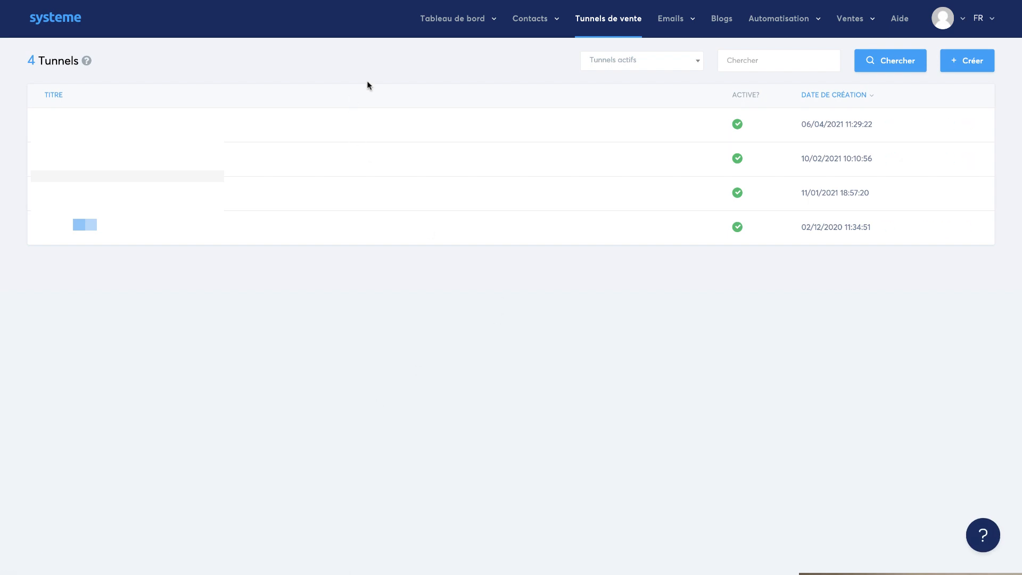
mouse_move(444, 33)
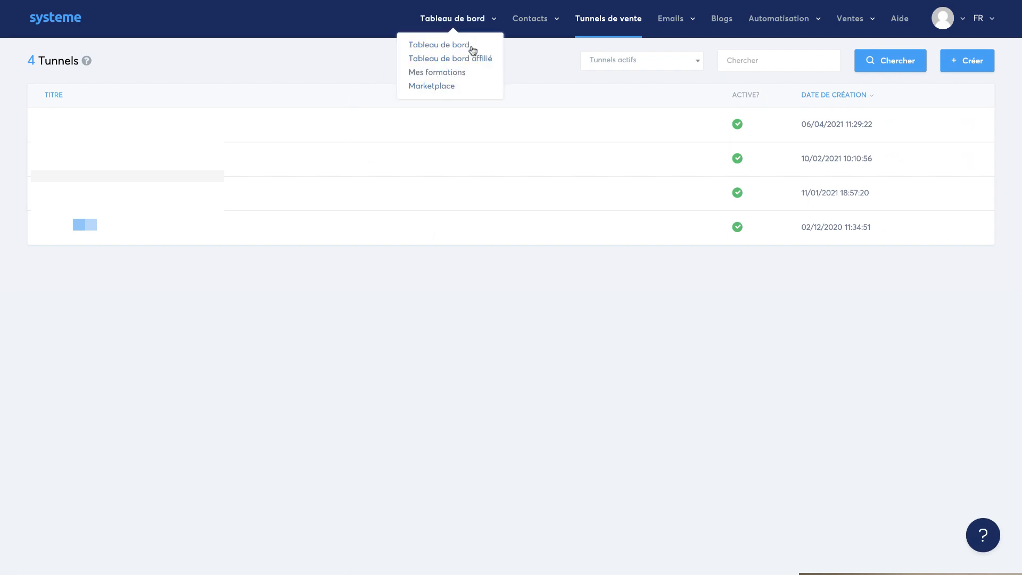
mouse_move(517, 36)
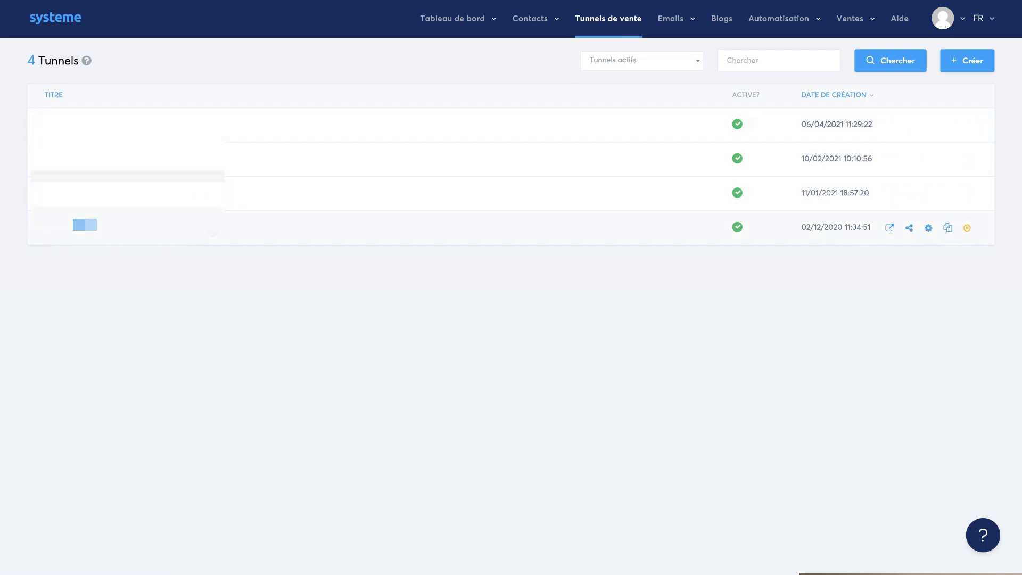
mouse_move(678, 20)
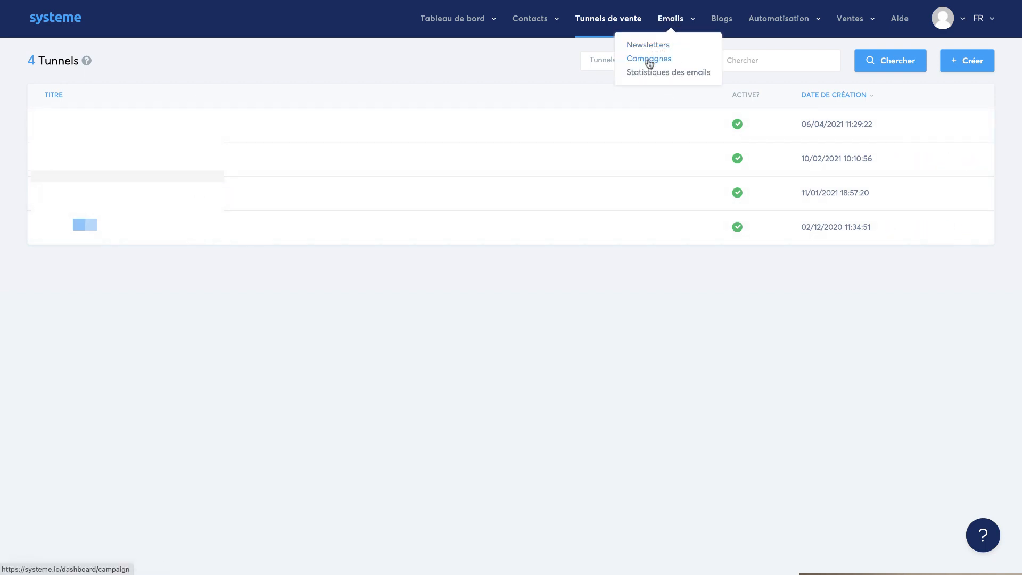
mouse_move(777, 26)
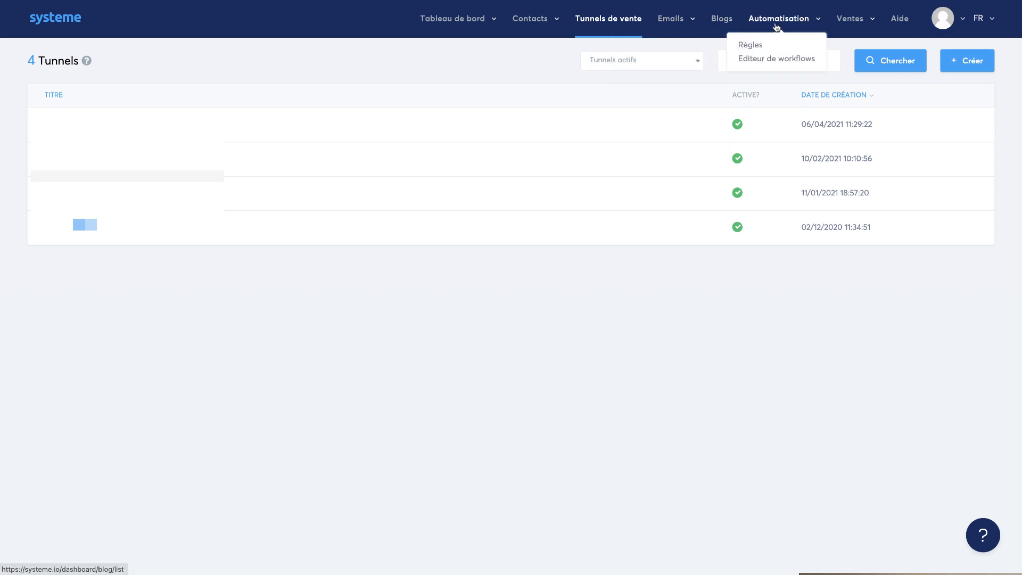
mouse_move(860, 29)
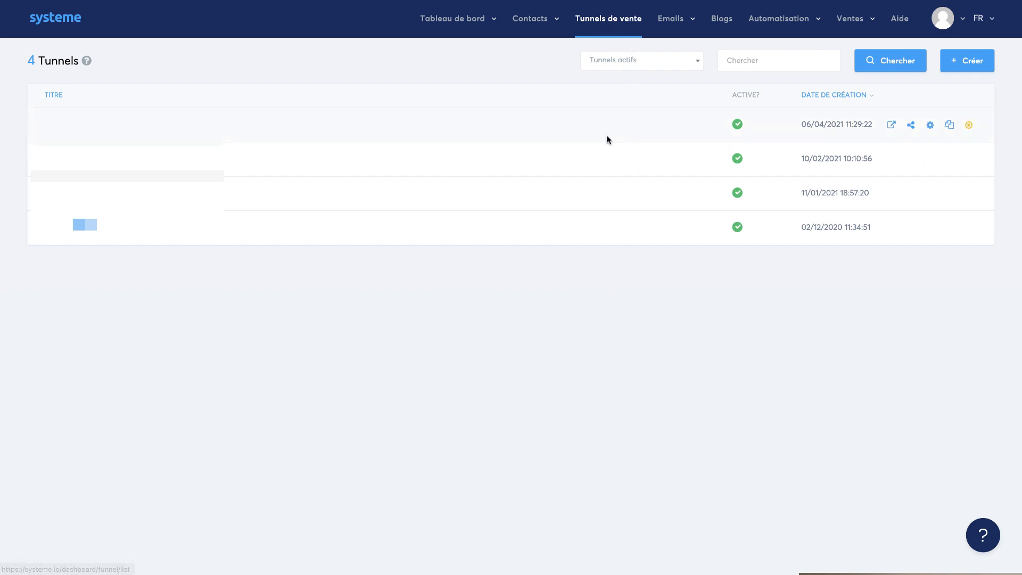
- Create a new custom sales funnel named "page mult lien" on the web.lemondedumarketing.fr domain
left_click(963, 61)
left_click(475, 157)
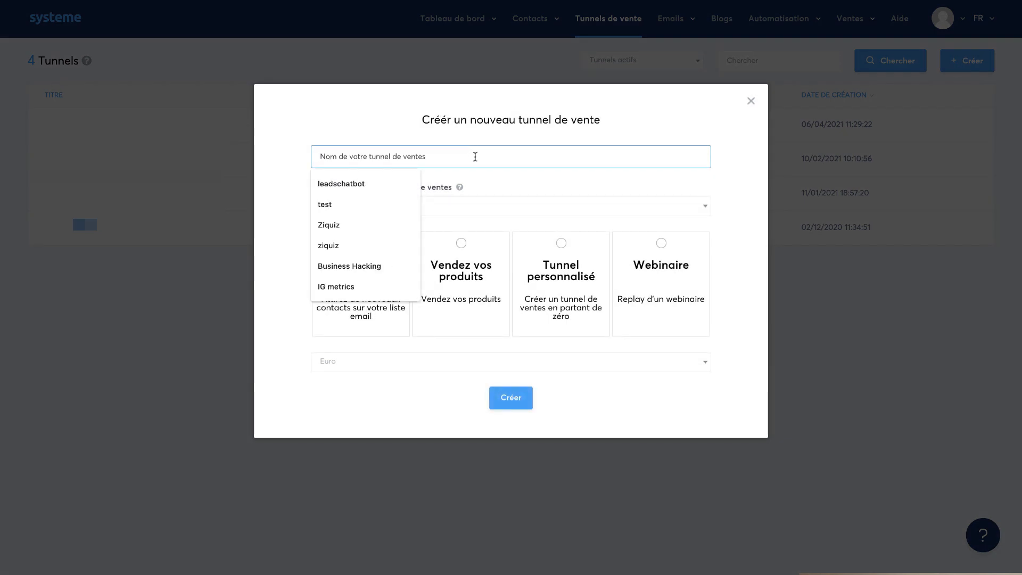
type("page")
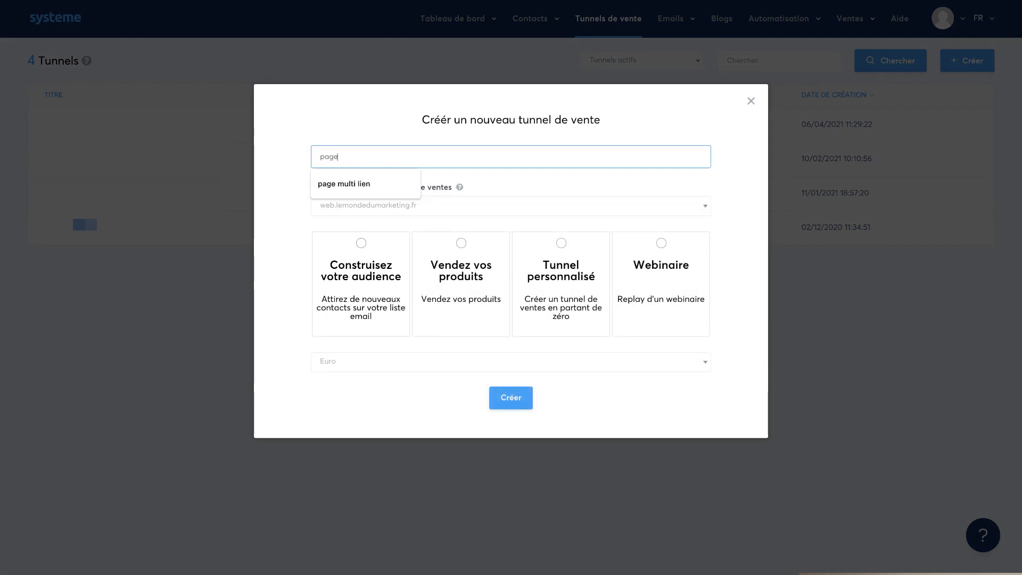
type(" mult lien")
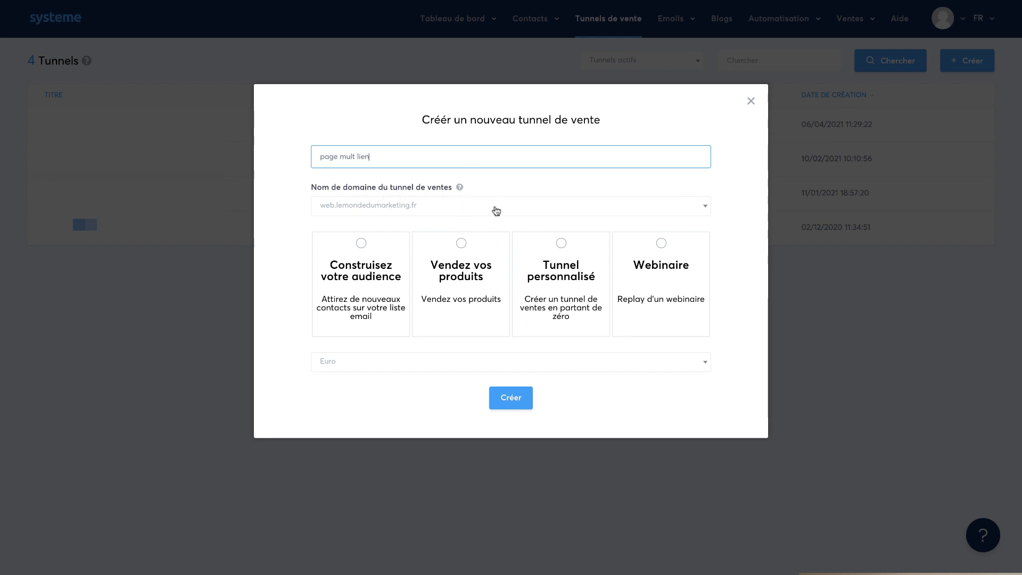
left_click(494, 210)
left_click(438, 227)
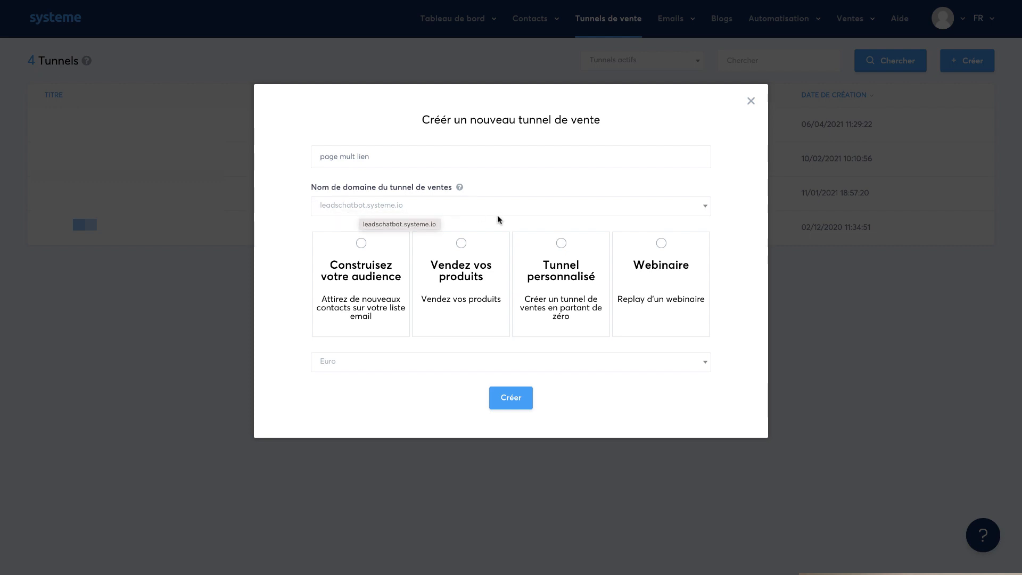
left_click(527, 208)
left_click(406, 245)
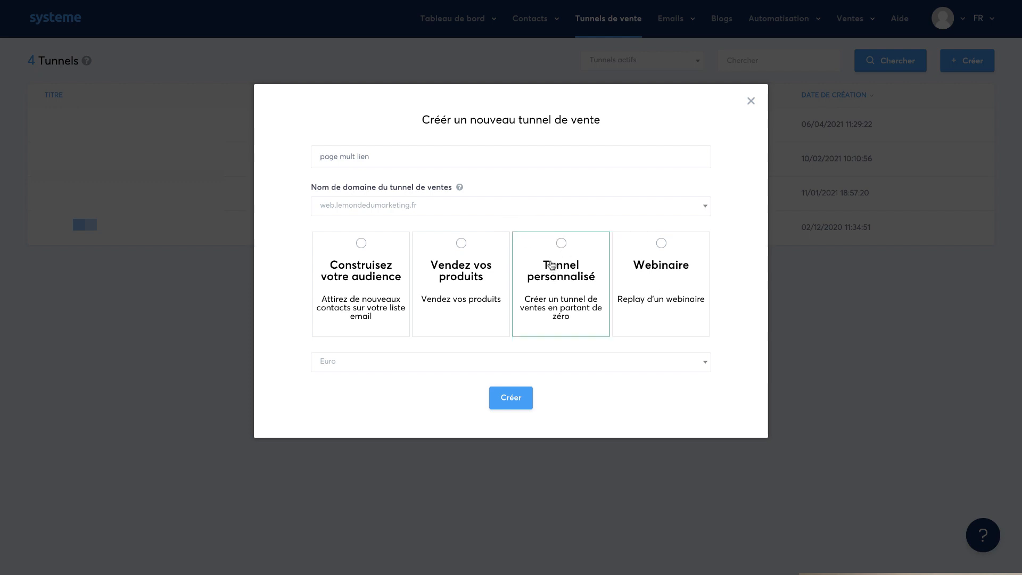
left_click(561, 247)
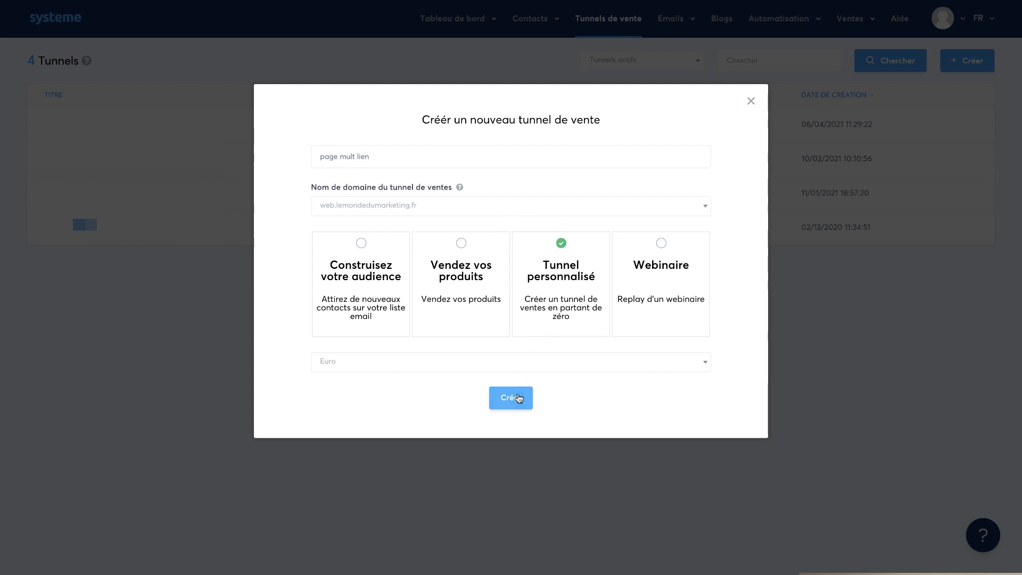
left_click(512, 399)
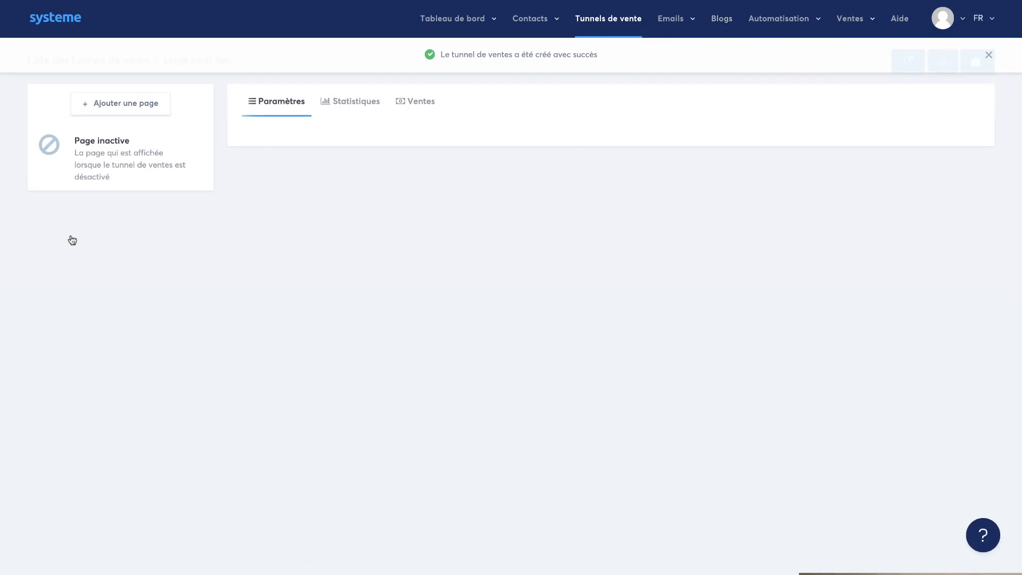
- Add a capture page step named "page multi lien" to the funnel
left_click(113, 106)
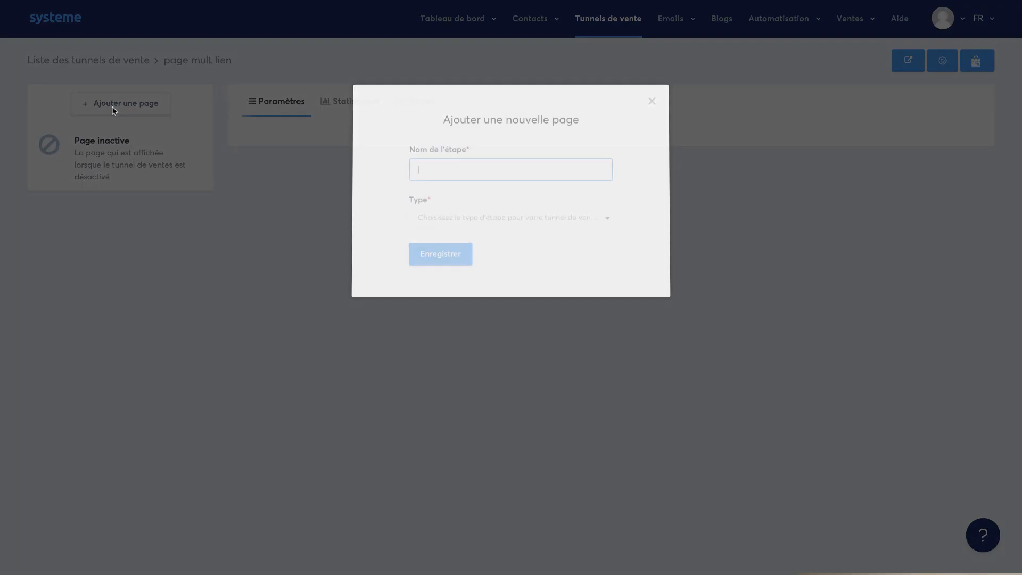
type("p")
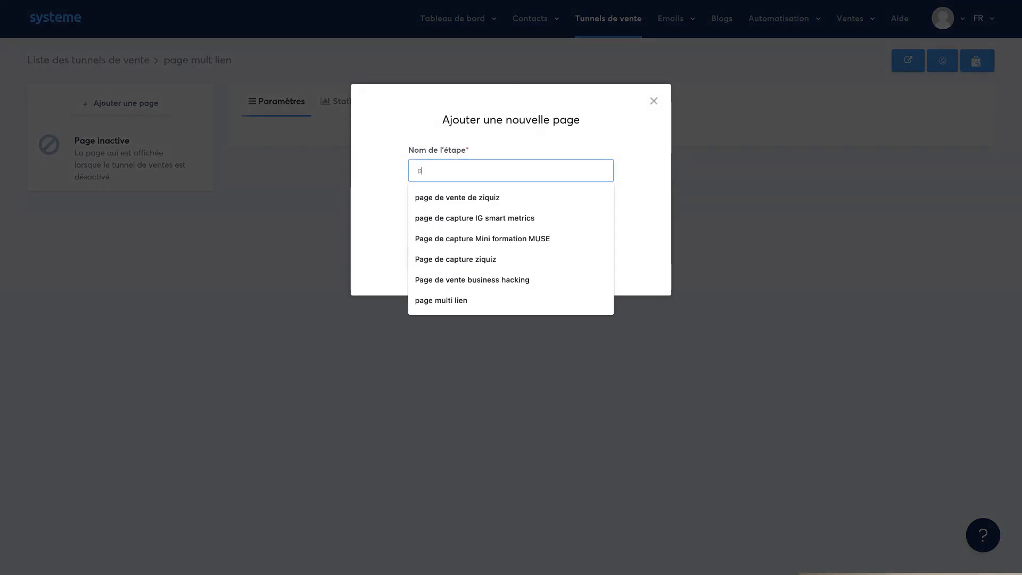
type("age multi li")
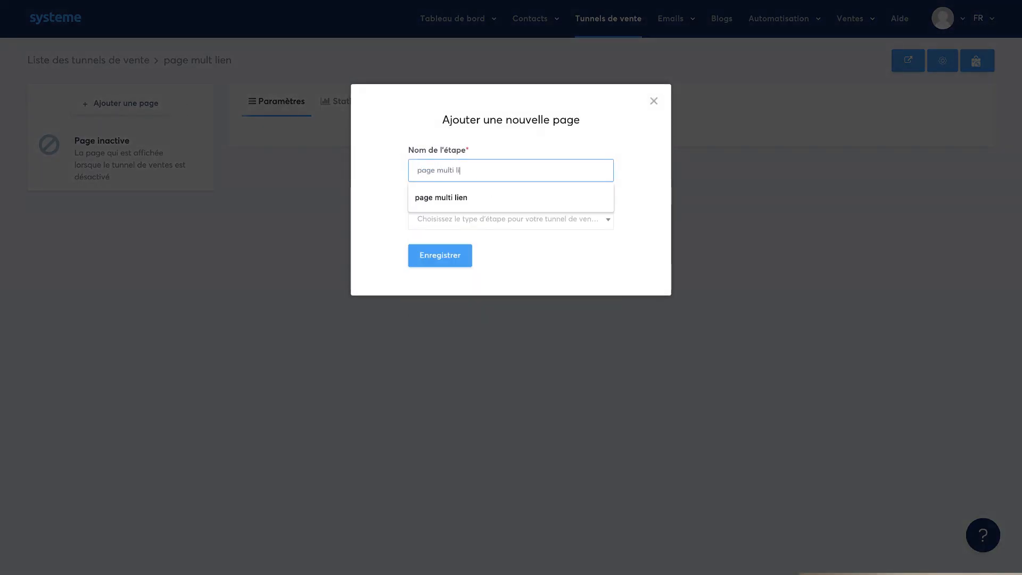
type("en")
left_click(519, 223)
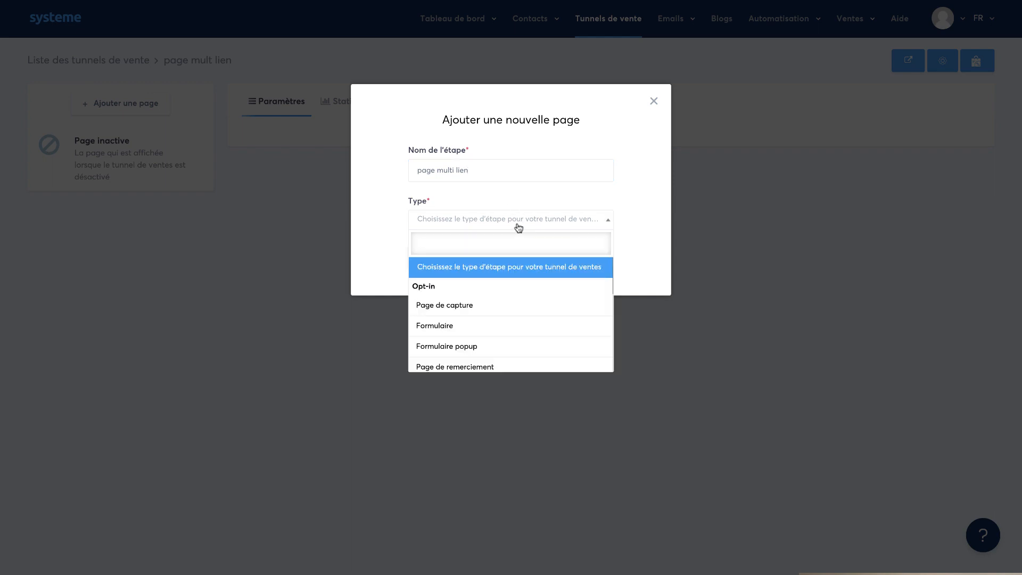
left_click(493, 311)
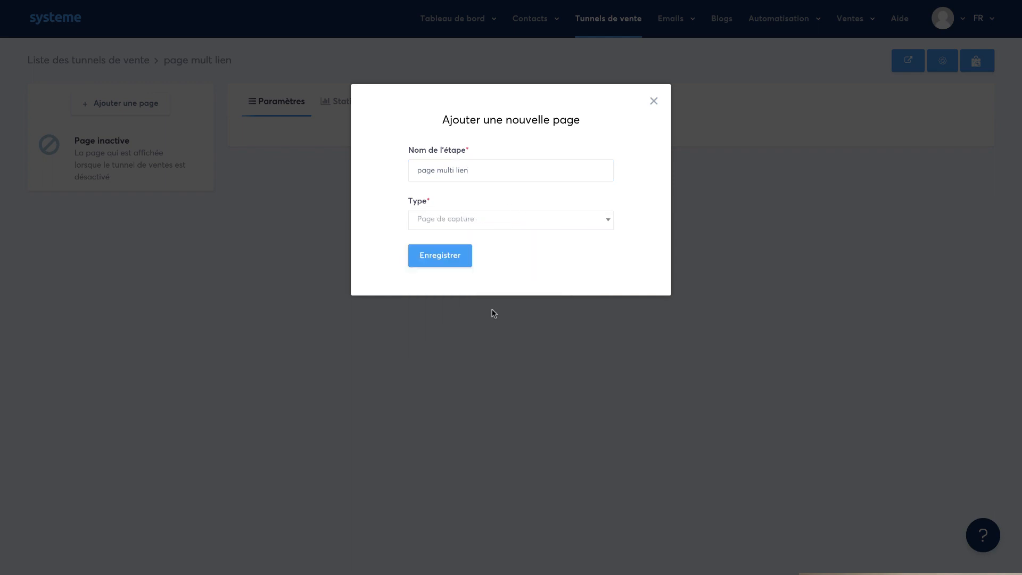
left_click(448, 266)
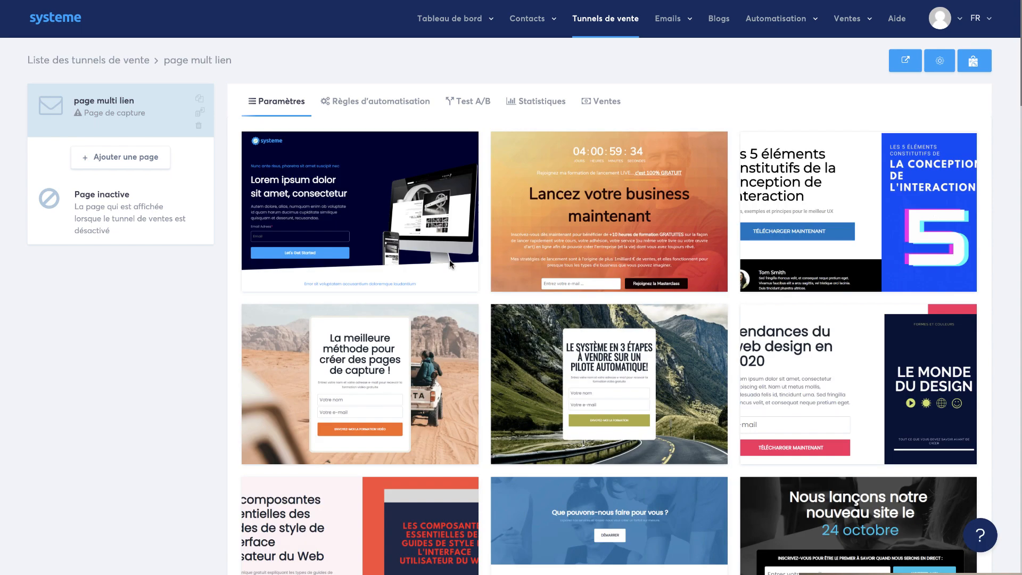
- Browse the capture page templates and select the blank template at the end of the gallery
mouse_move(863, 213)
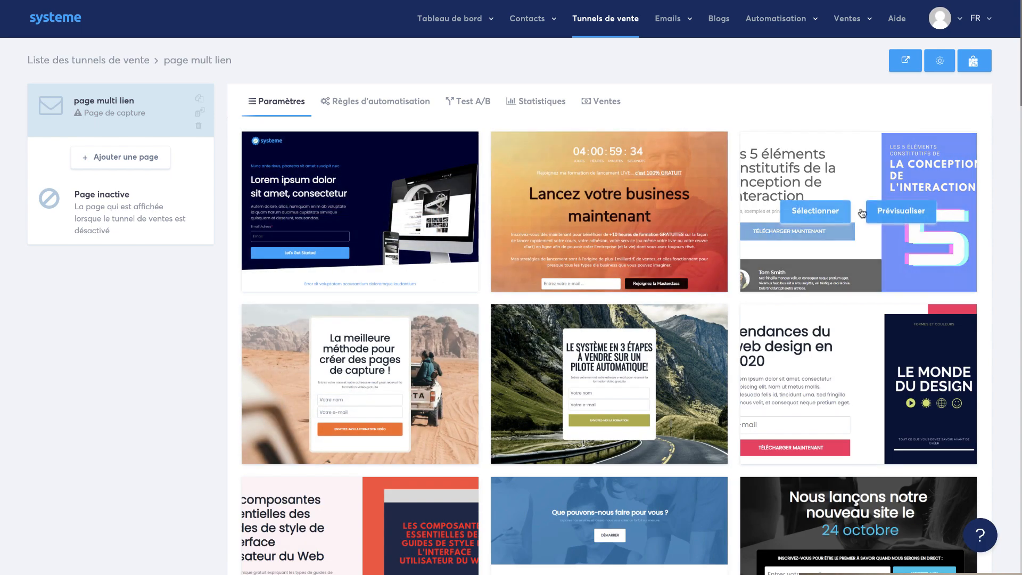
mouse_move(453, 408)
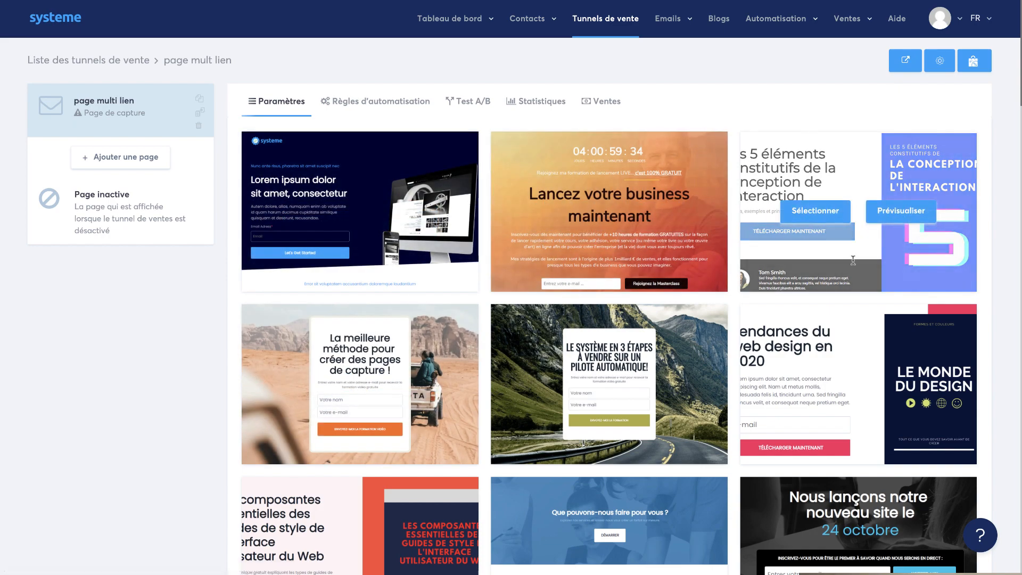
scroll(841, 286, "down", 3)
scroll(841, 285, "down", 2)
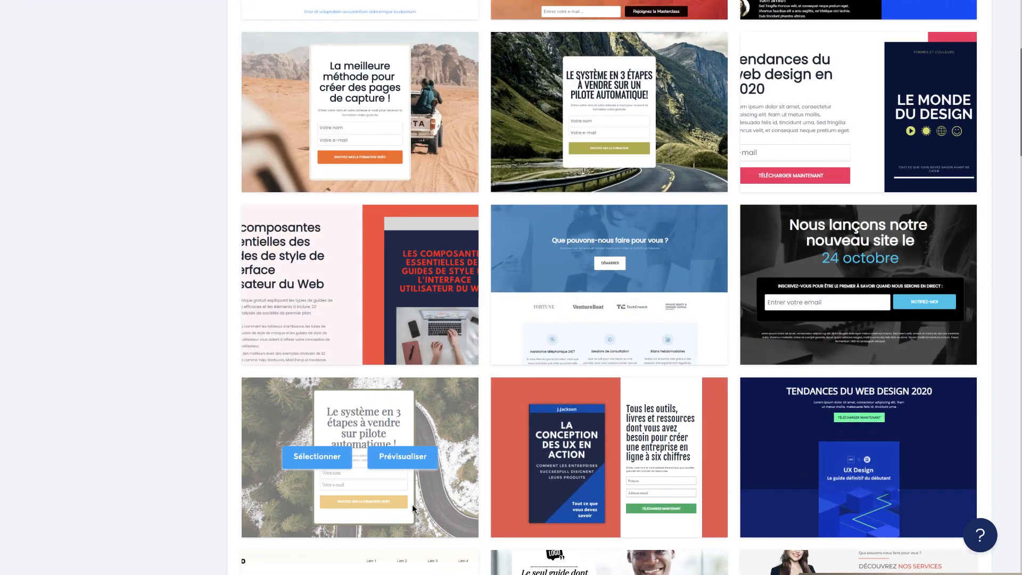
mouse_move(802, 445)
scroll(802, 445, "down", 3)
scroll(402, 473, "down", 9)
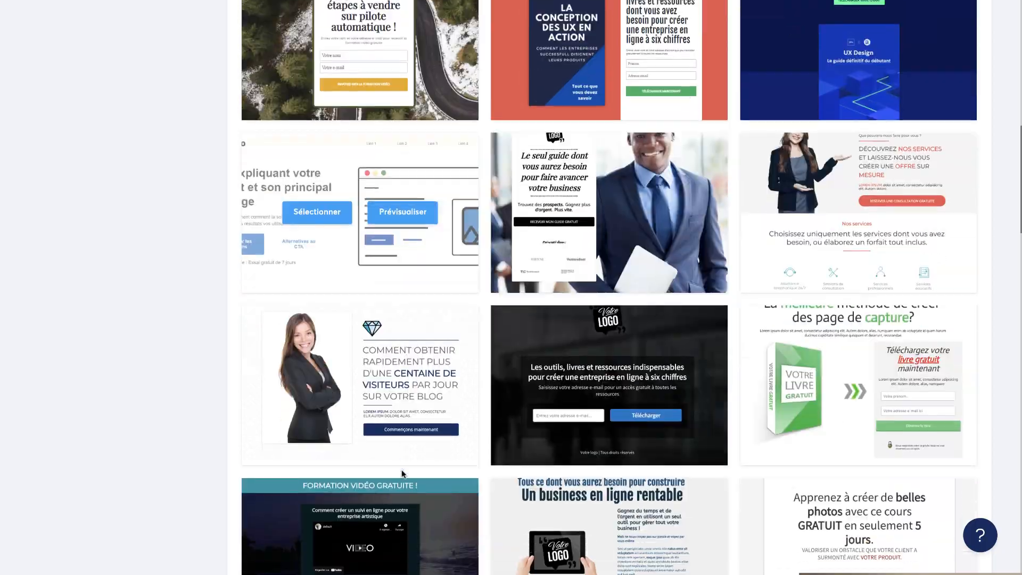
scroll(402, 473, "down", 11)
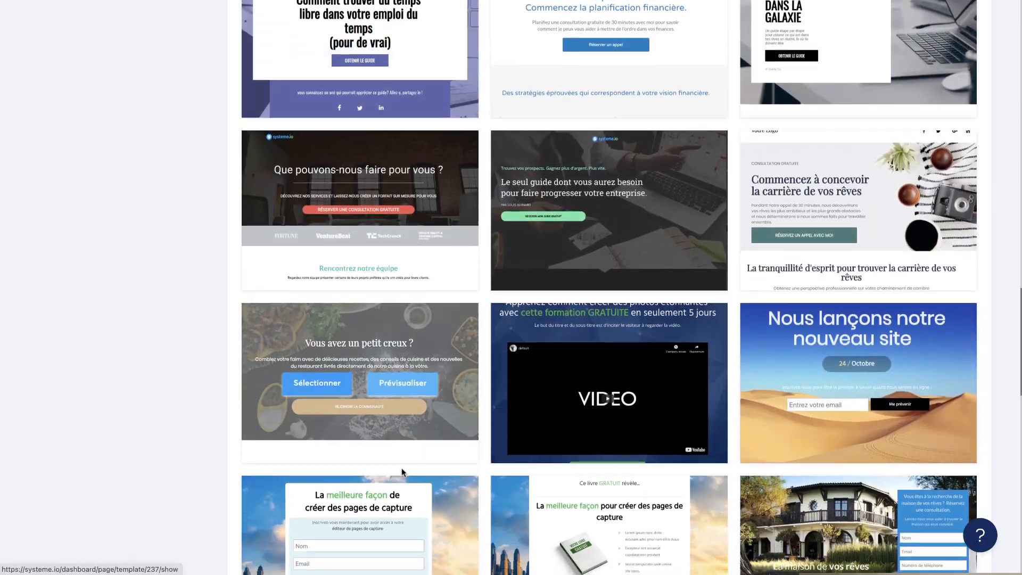
scroll(425, 435, "down", 12)
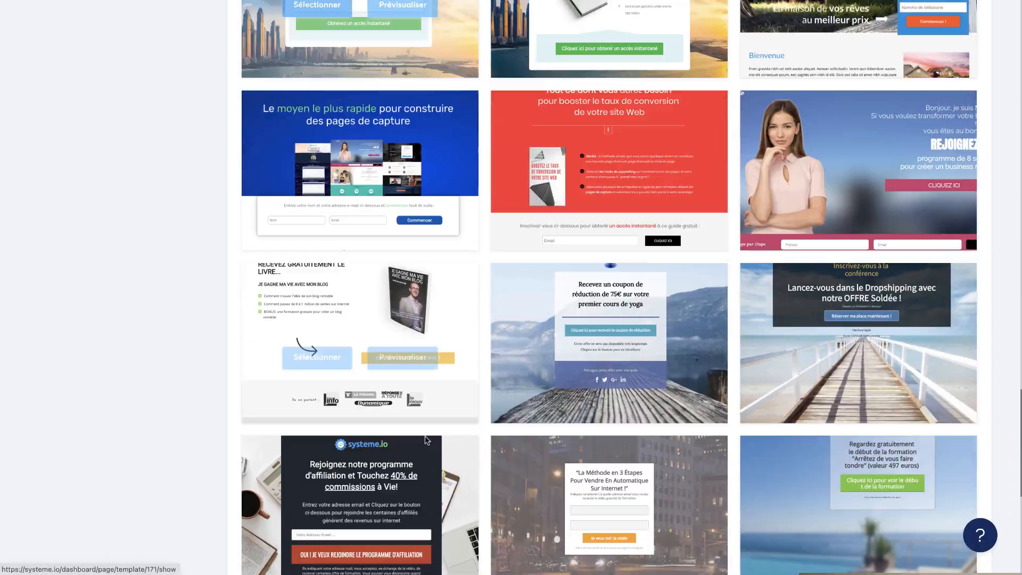
scroll(425, 436, "down", 5)
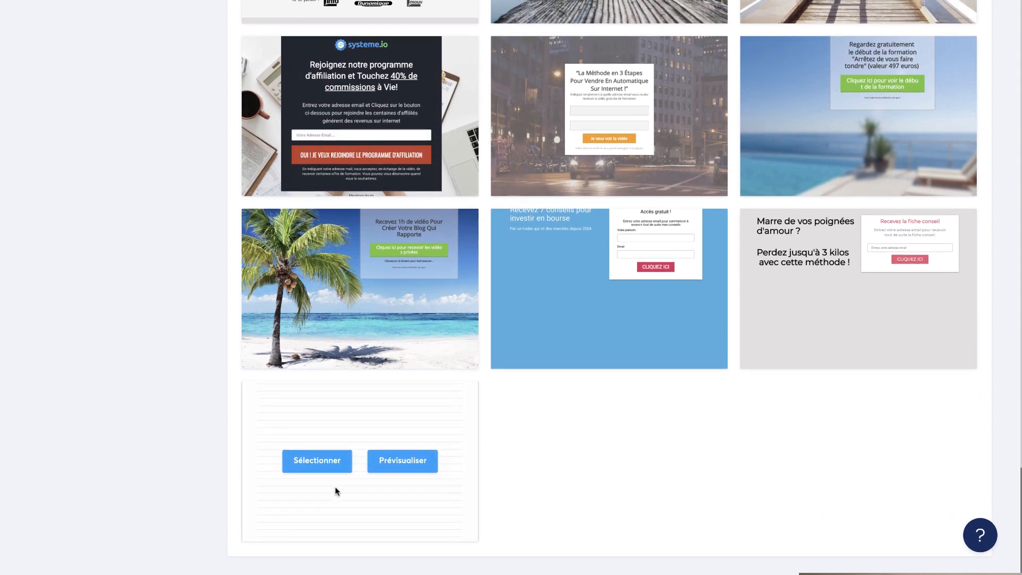
left_click(317, 466)
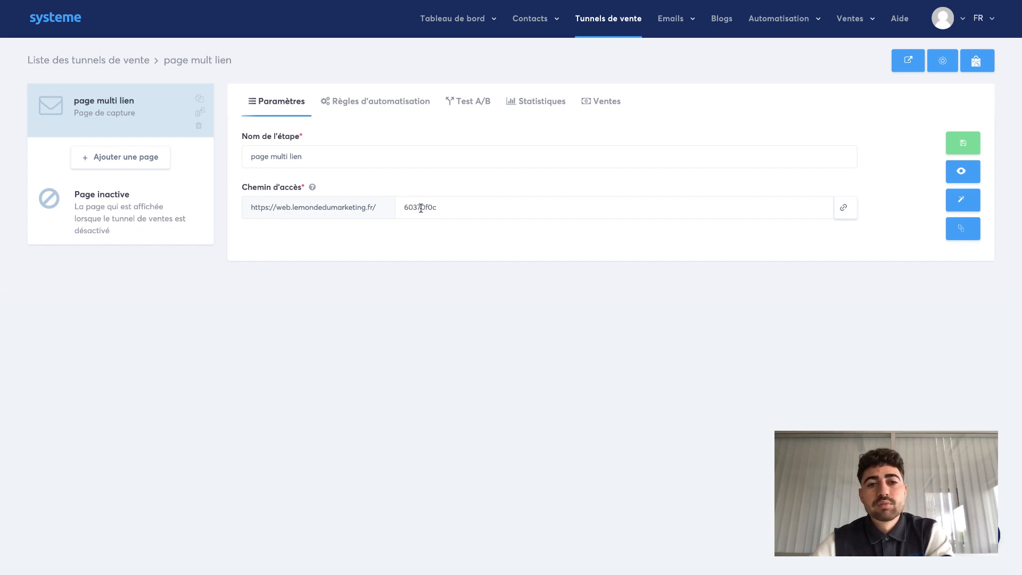
double_click(480, 211)
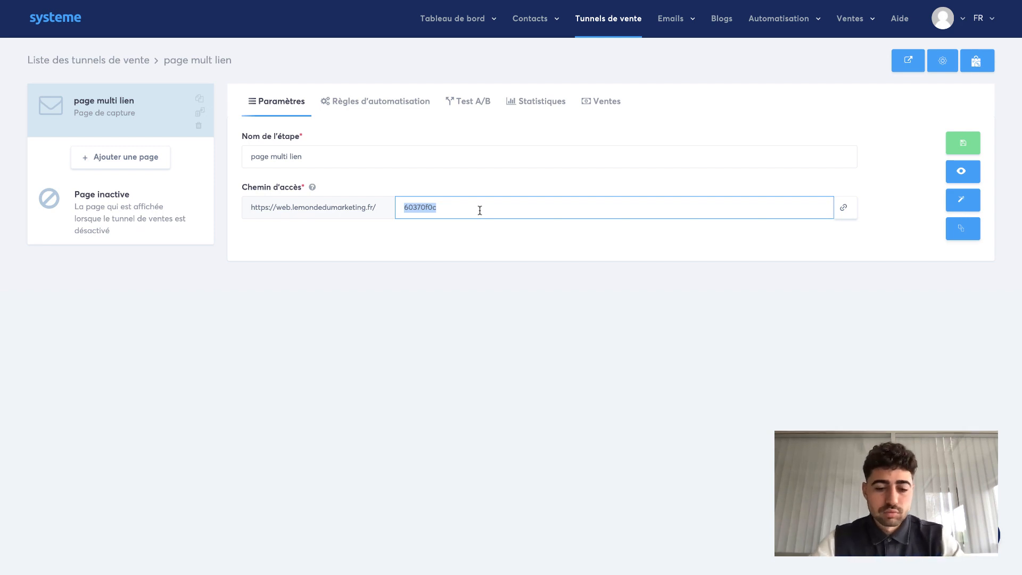
type("multi-lien")
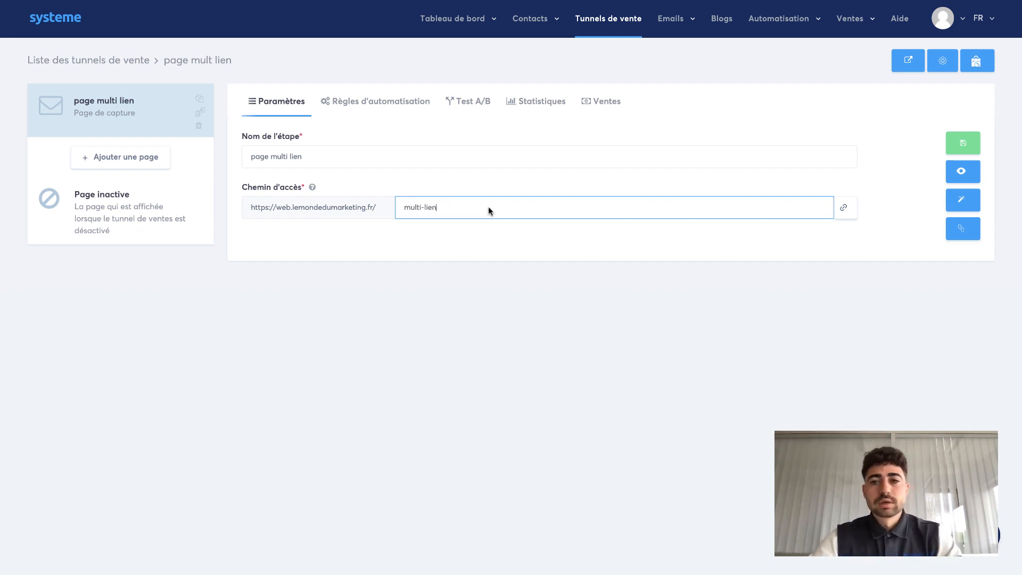
left_click(251, 167)
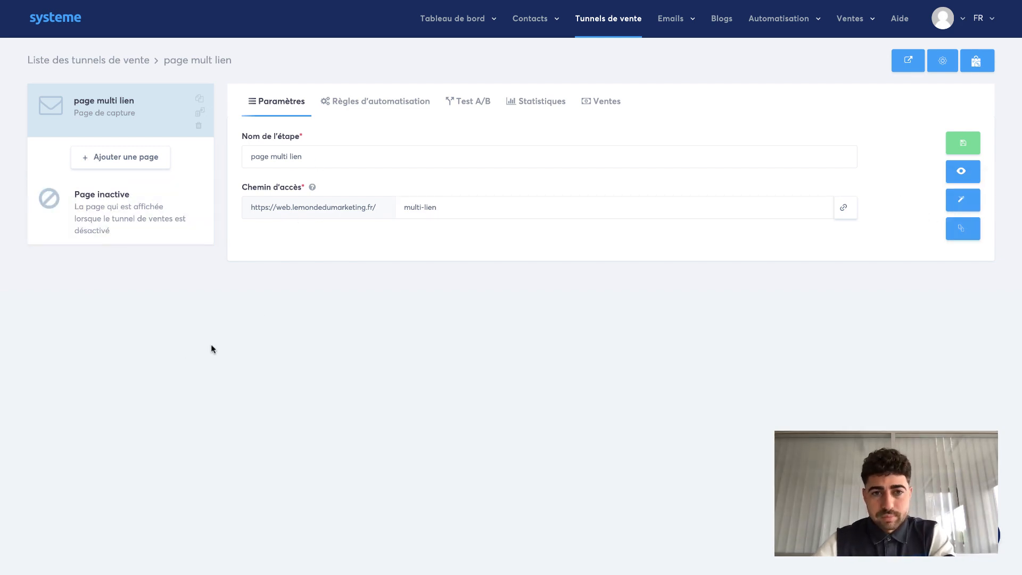
- Browse the page step's automation rules, A/B test, statistics and sales tabs, returning to the parameters
left_click(368, 108)
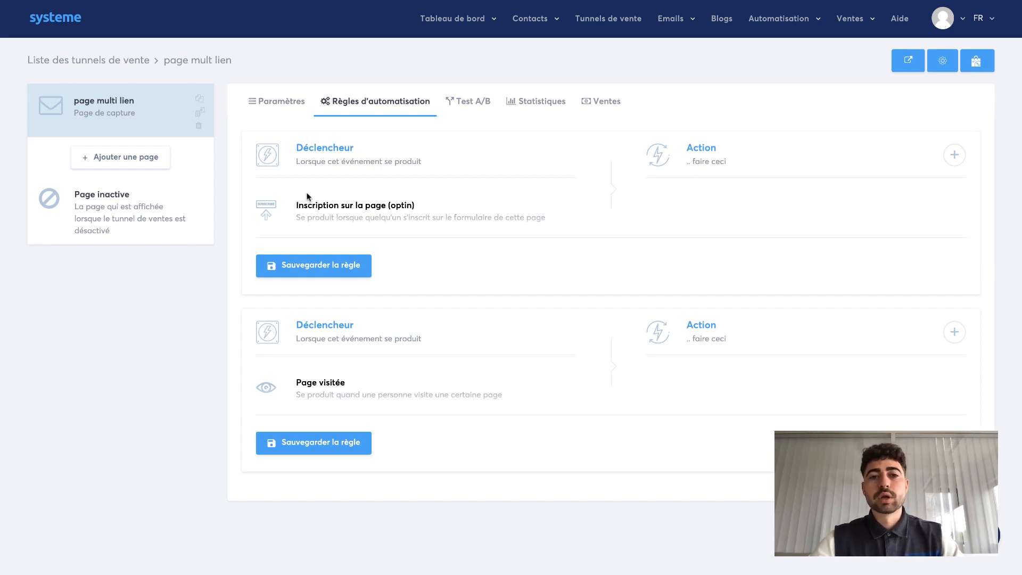
left_click(473, 108)
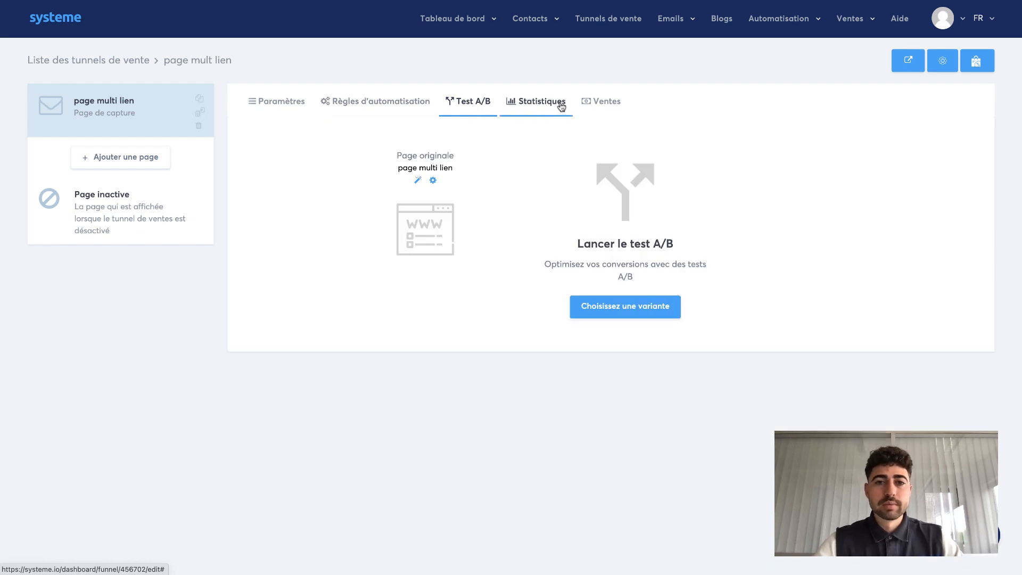
left_click(545, 110)
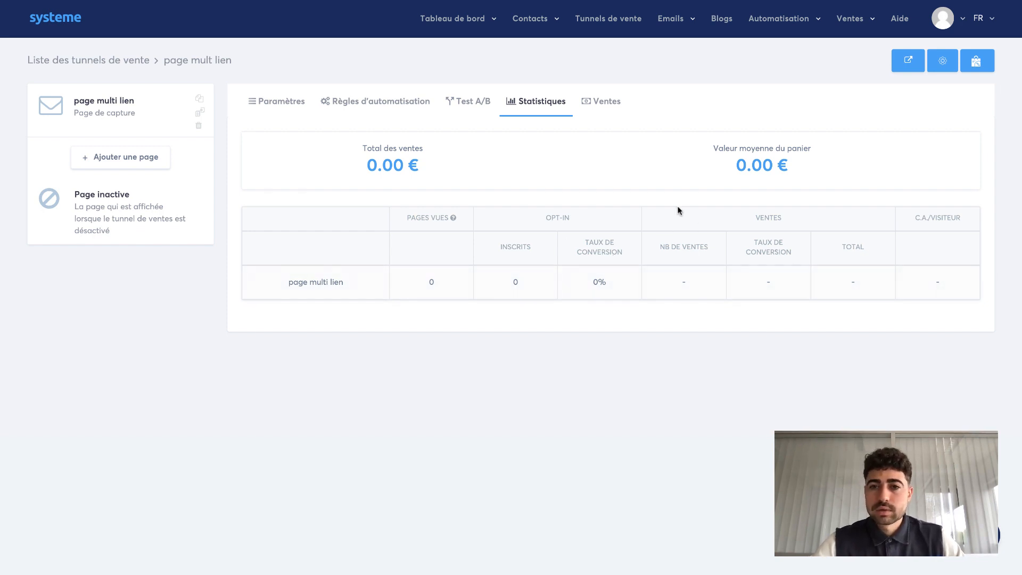
left_click(602, 101)
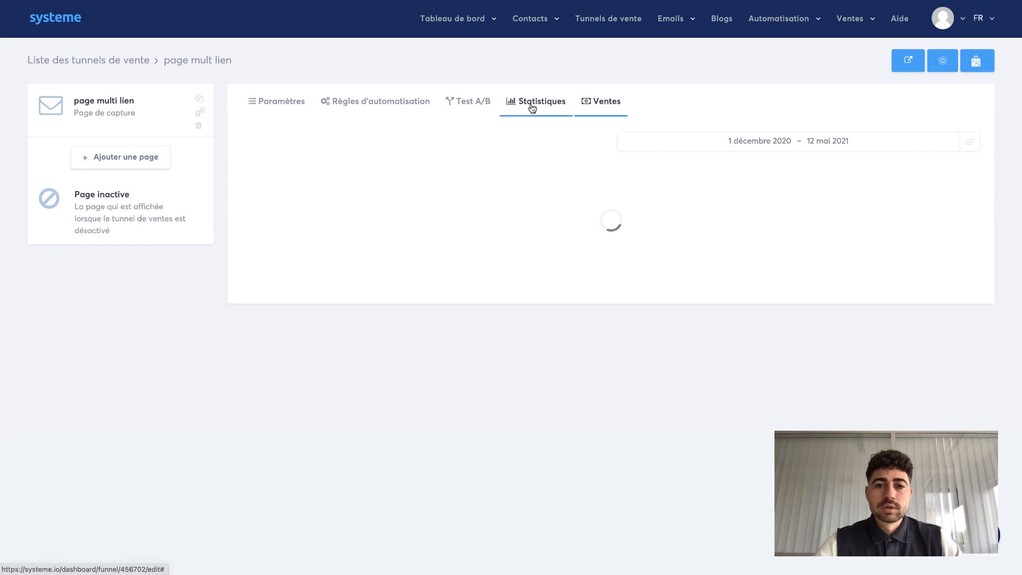
left_click(532, 108)
left_click(285, 103)
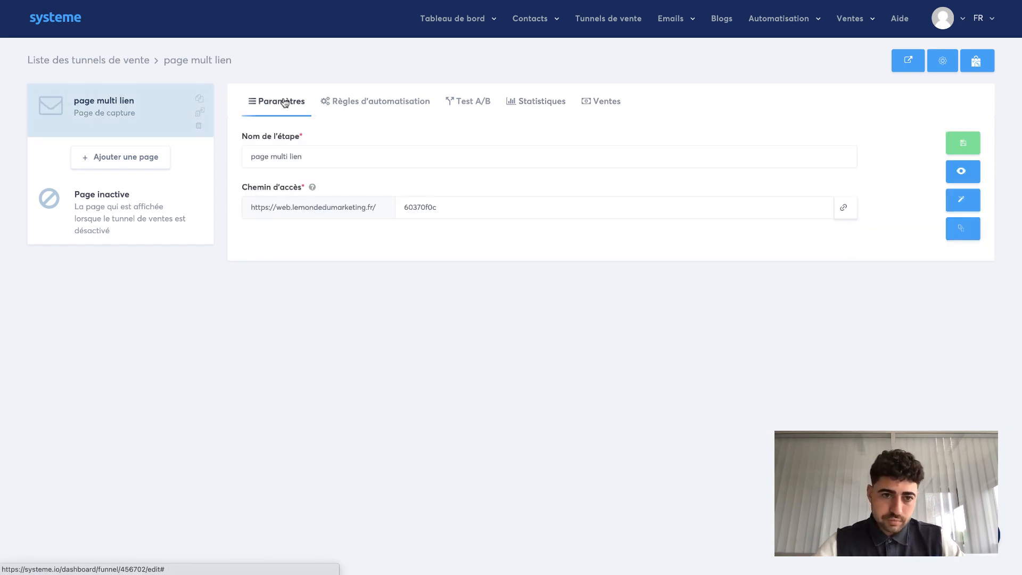
- Set the capture page's access path to multi-lien and save the funnel step
left_click_drag(486, 215, 396, 210)
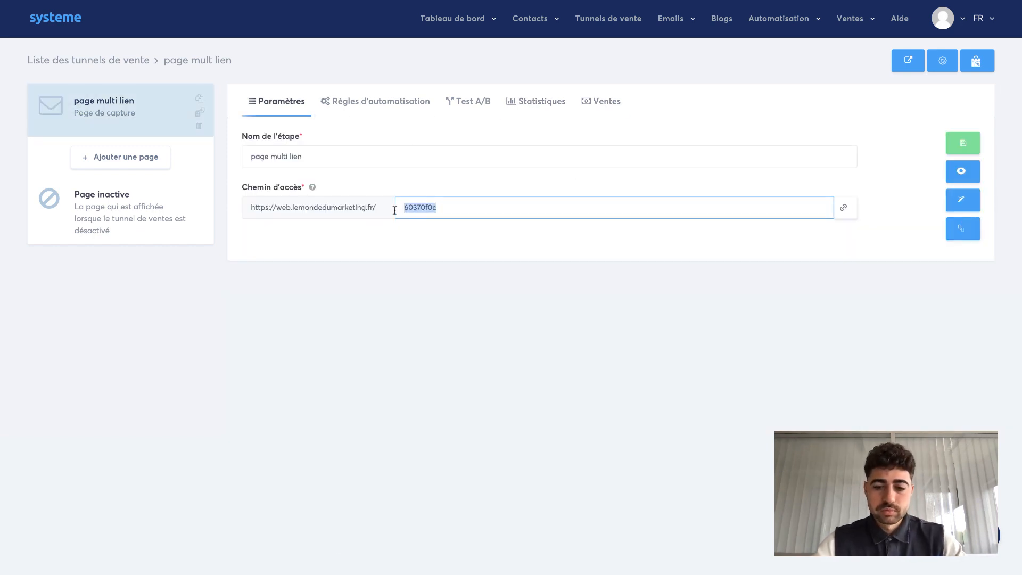
type("p")
key("BackSpace")
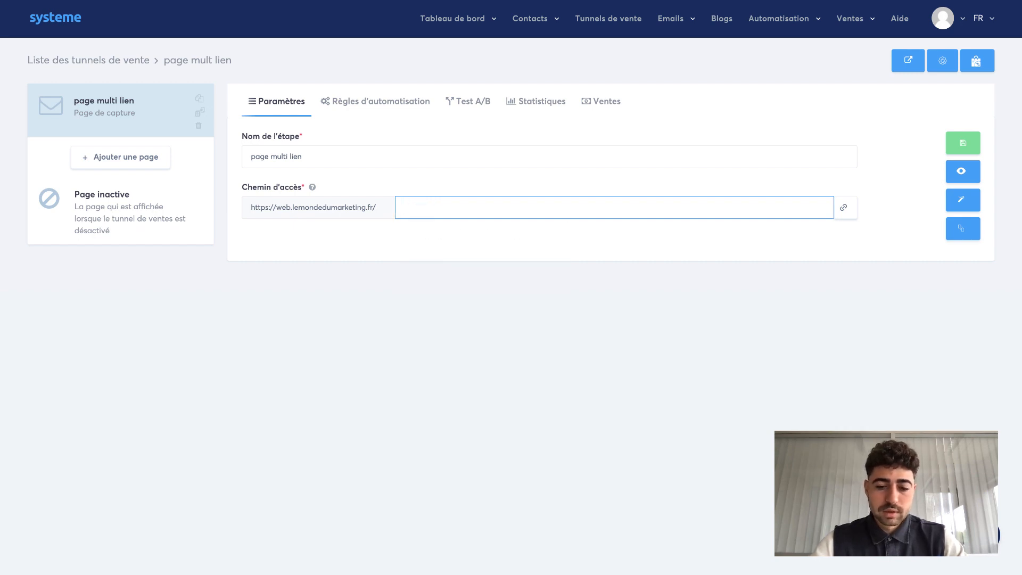
type("multi-lien")
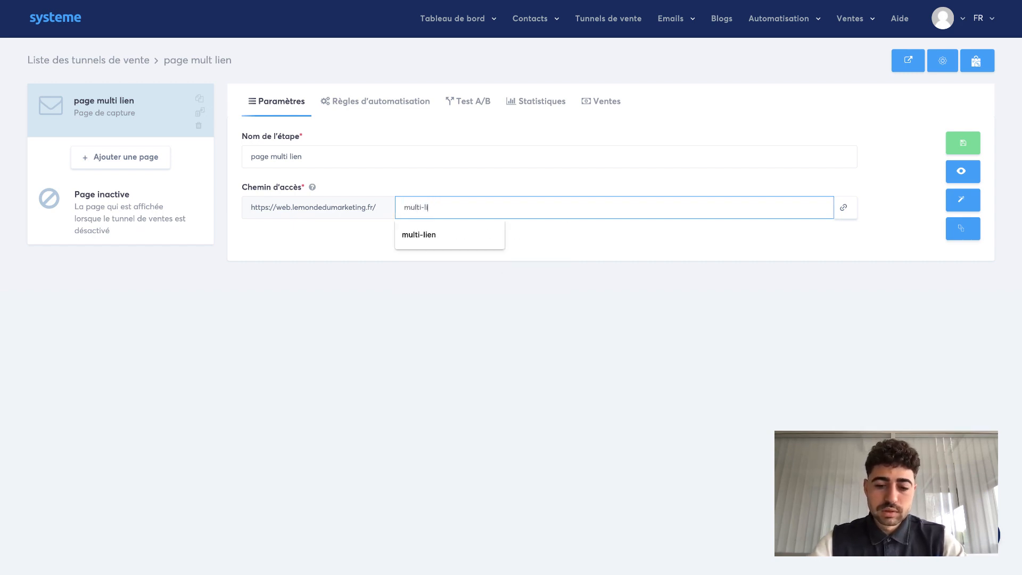
left_click(946, 148)
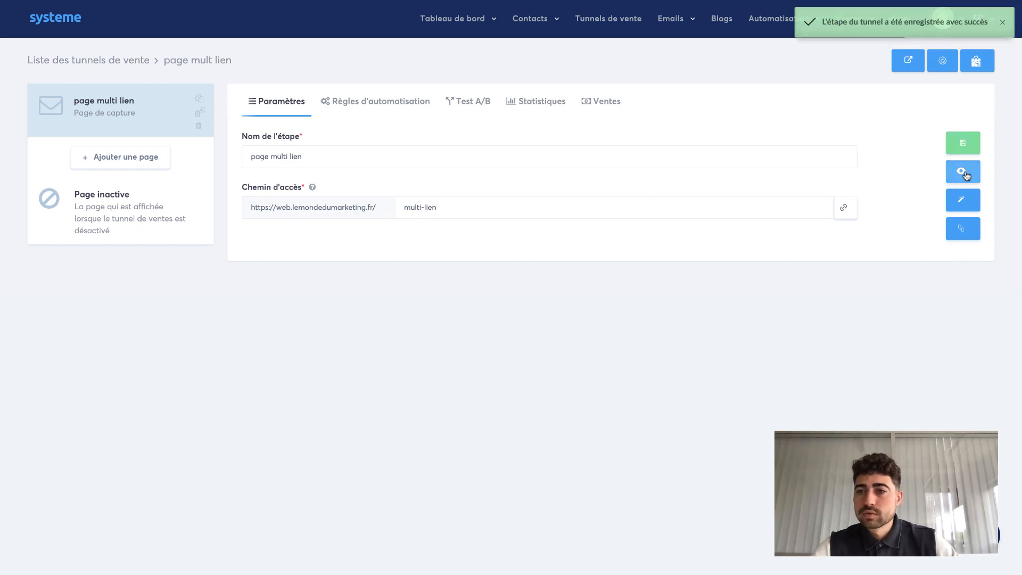
- Open the page in the editor and disable the affiliation badge in the page settings
left_click(965, 206)
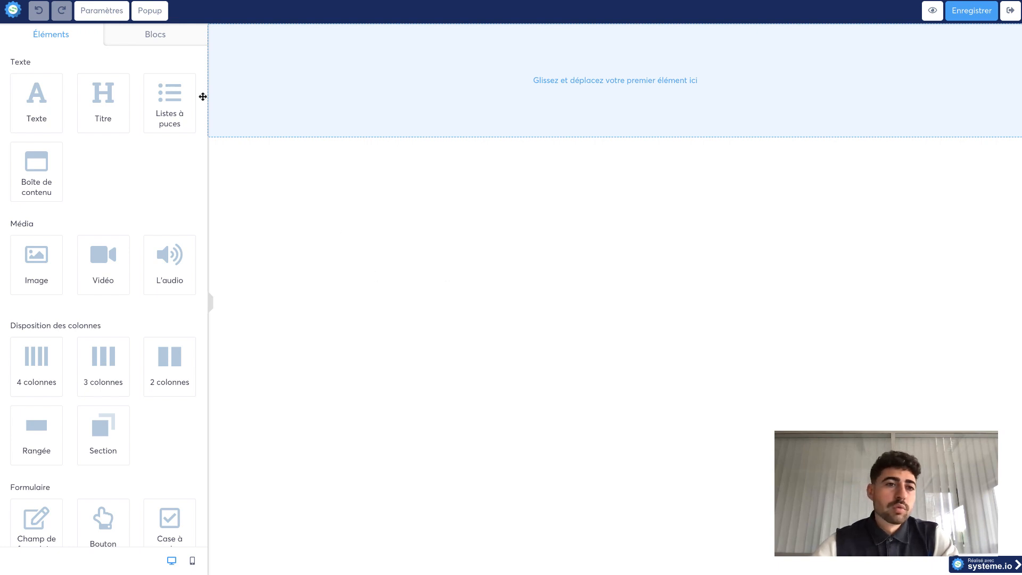
left_click(99, 16)
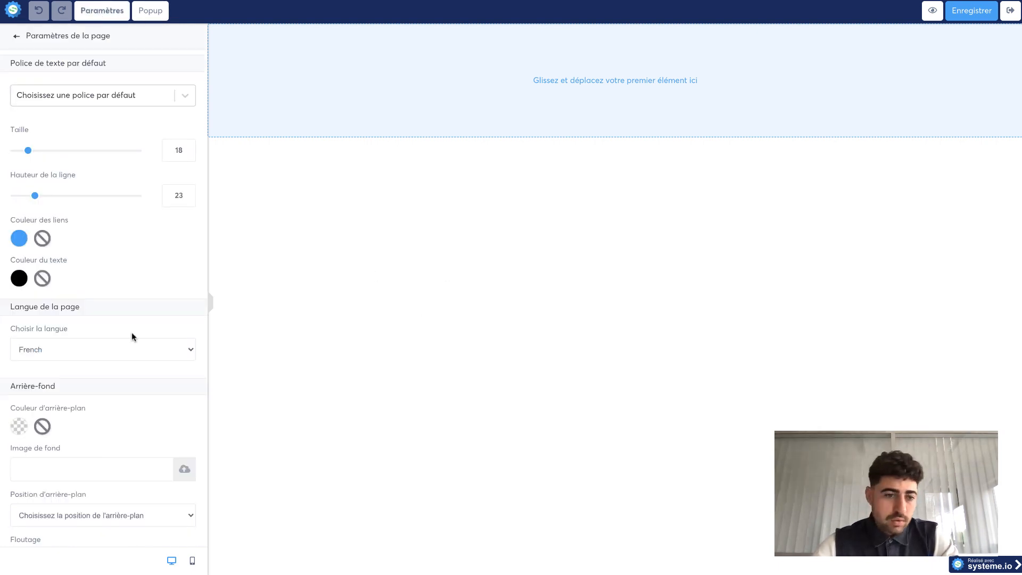
scroll(97, 371, "down", 8)
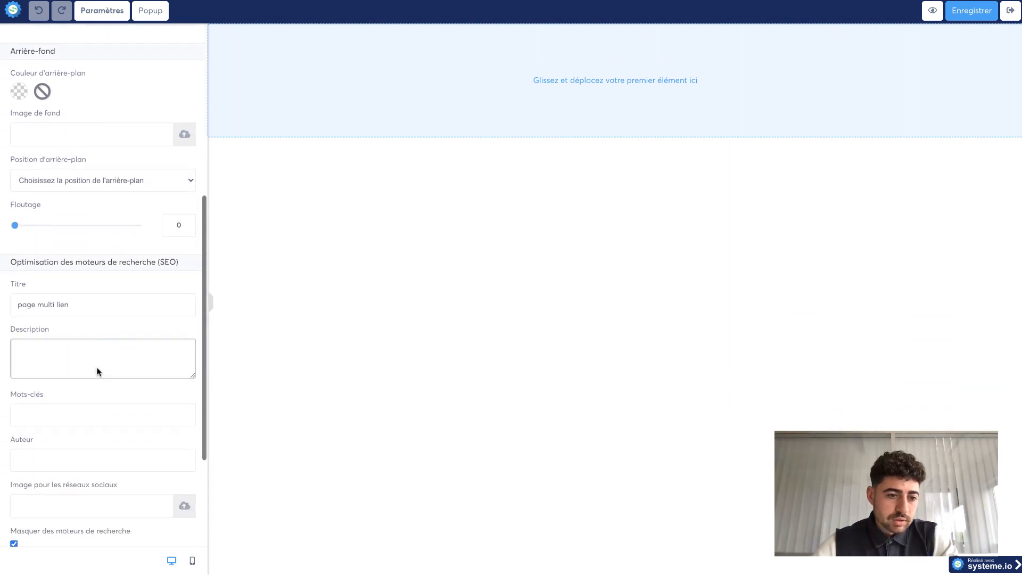
scroll(97, 372, "down", 2)
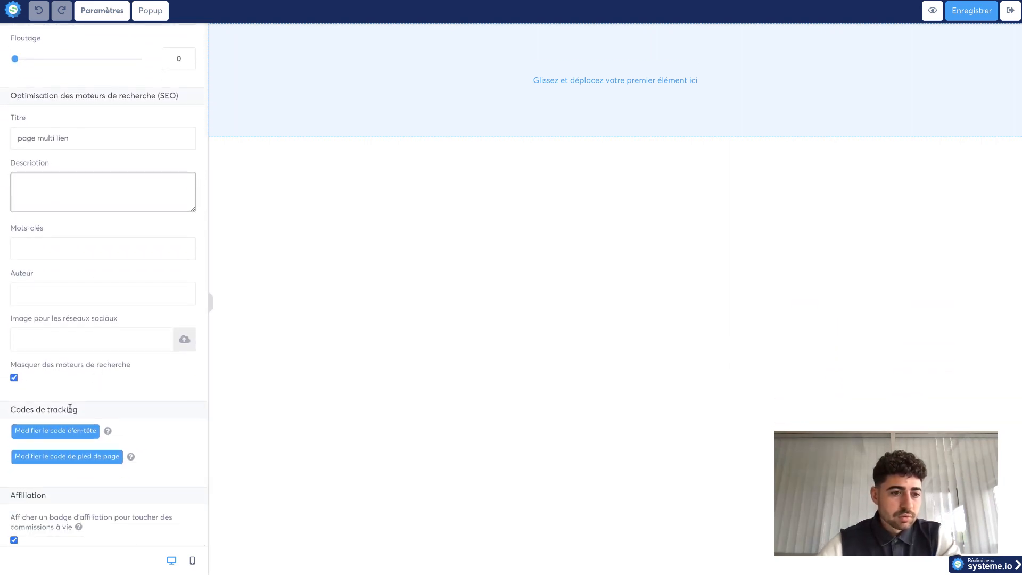
left_click(15, 541)
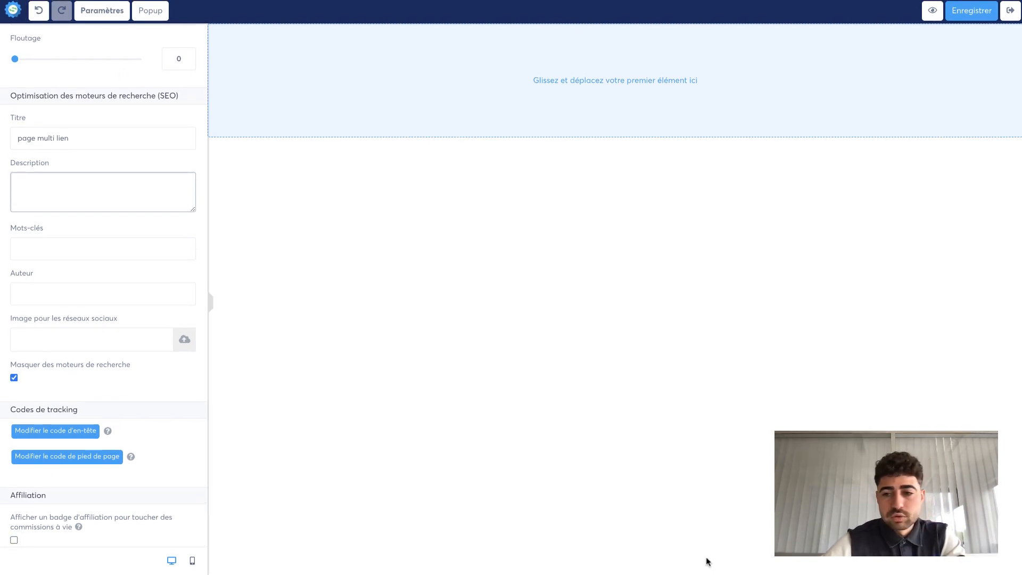
left_click(308, 454)
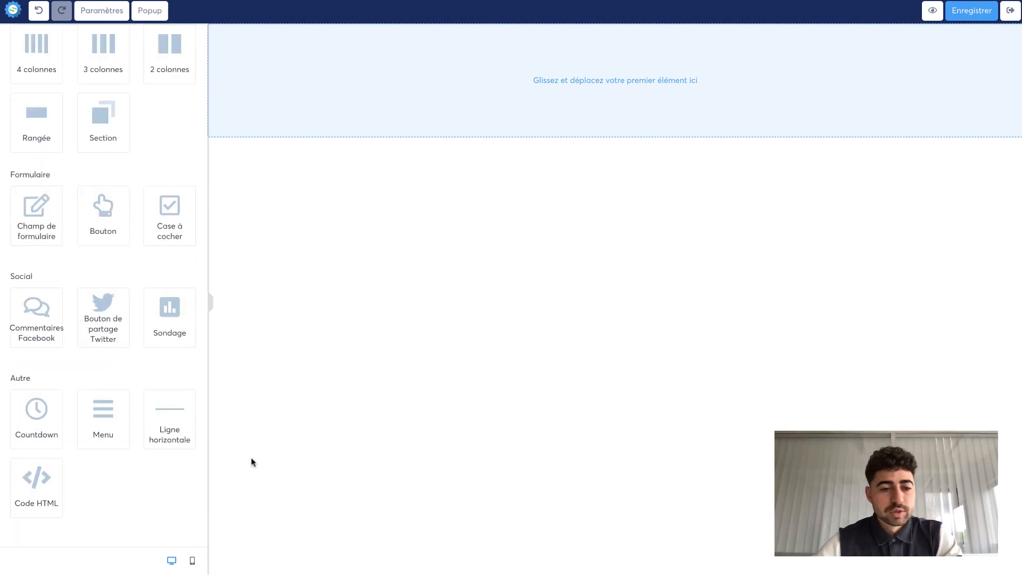
- Switch the editor to mobile view and browse the available page elements
left_click(193, 562)
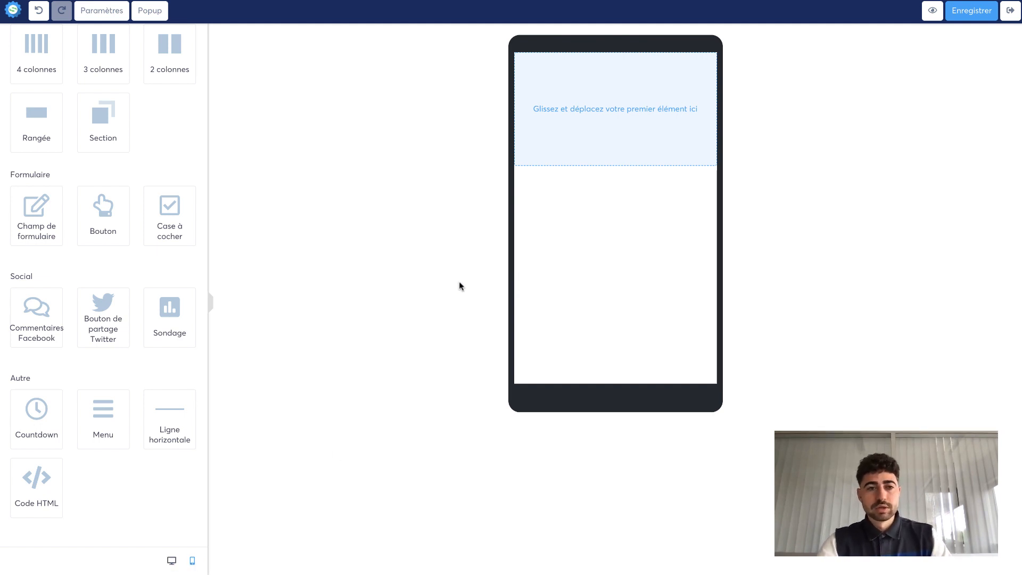
scroll(112, 459, "up", 5)
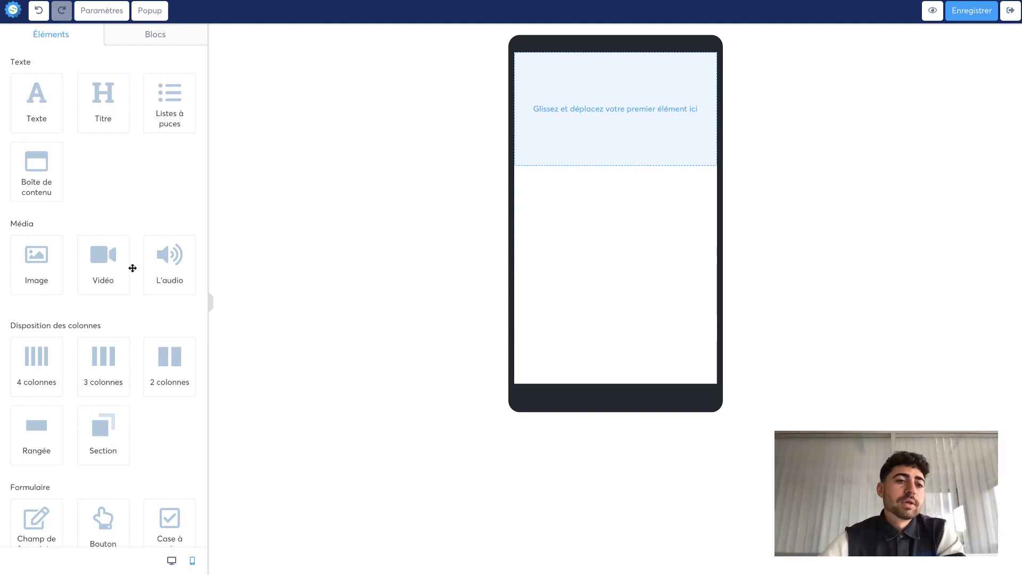
scroll(107, 301, "down", 3)
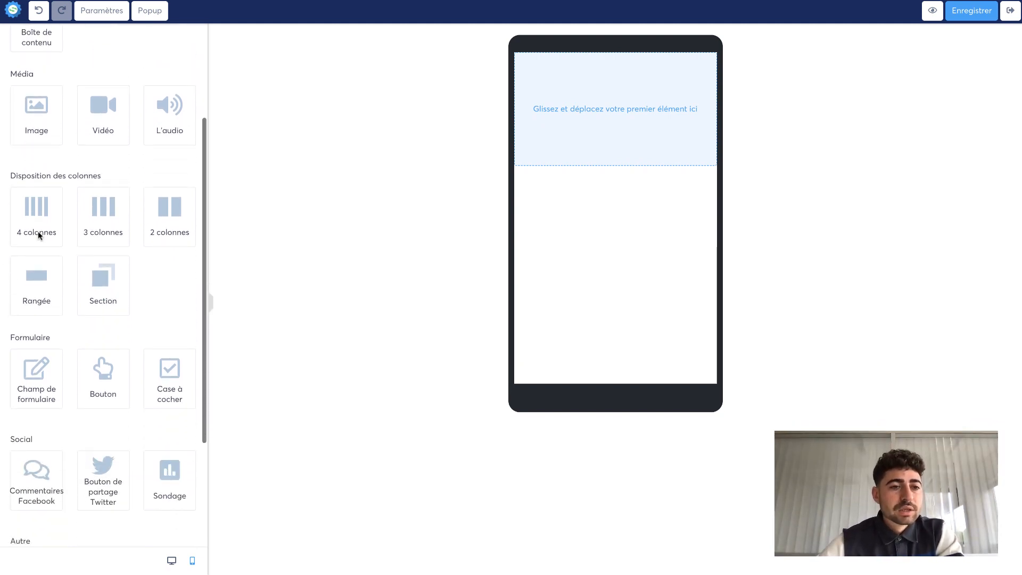
scroll(94, 363, "down", 1)
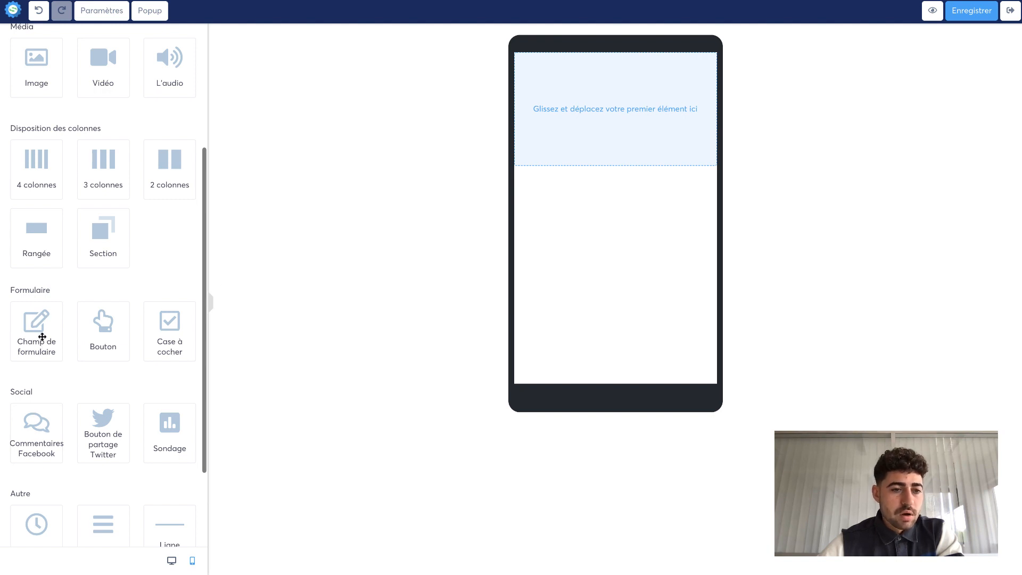
scroll(102, 388, "down", 3)
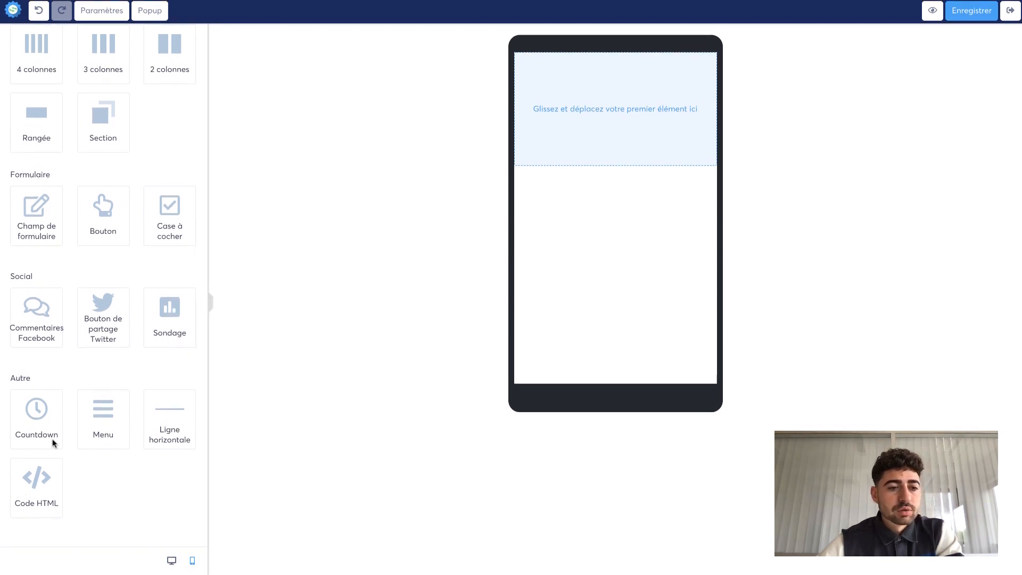
scroll(153, 371, "up", 8)
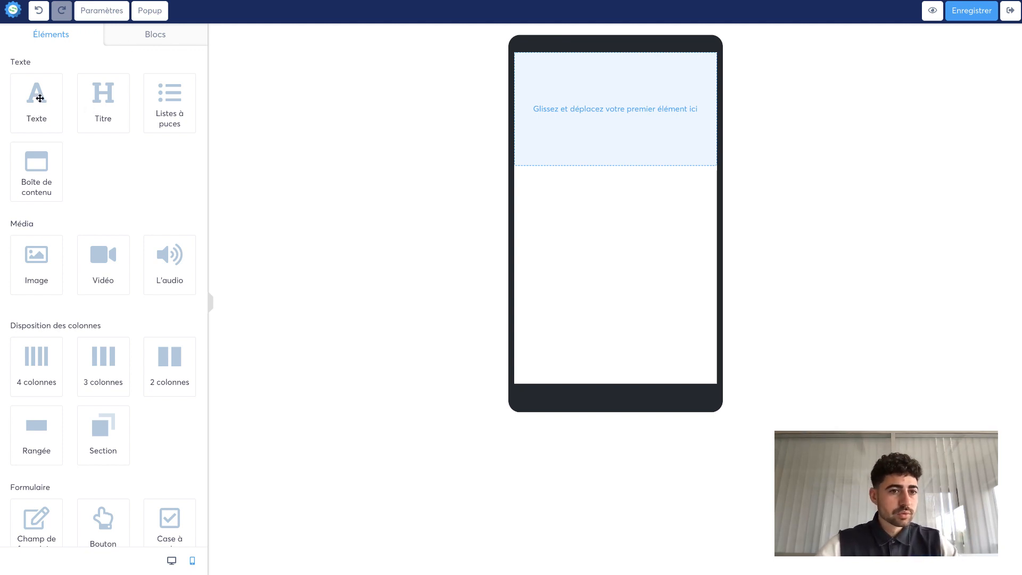
- Add an image element at the top of the page and insert 1653.PNG from the image library
left_click_drag(37, 267, 626, 93)
left_click(569, 161)
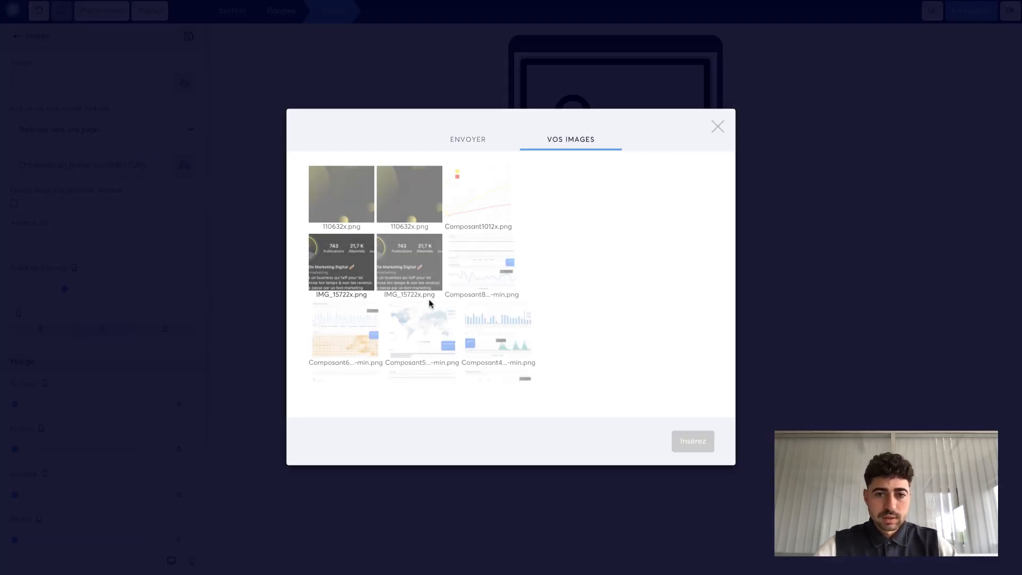
scroll(430, 304, "down", 3)
scroll(431, 304, "down", 5)
scroll(431, 301, "up", 10)
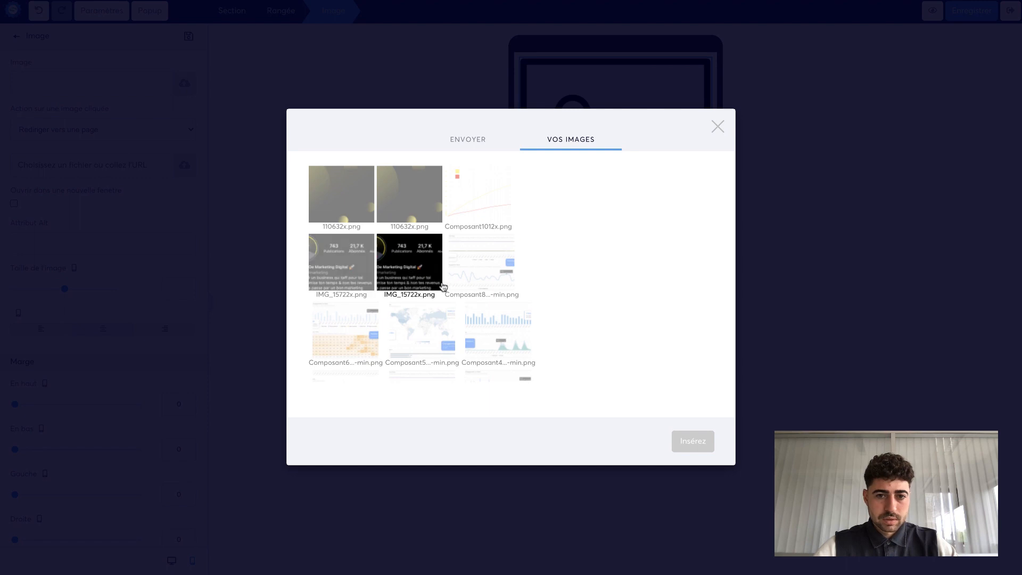
scroll(452, 288, "down", 3)
scroll(452, 288, "down", 5)
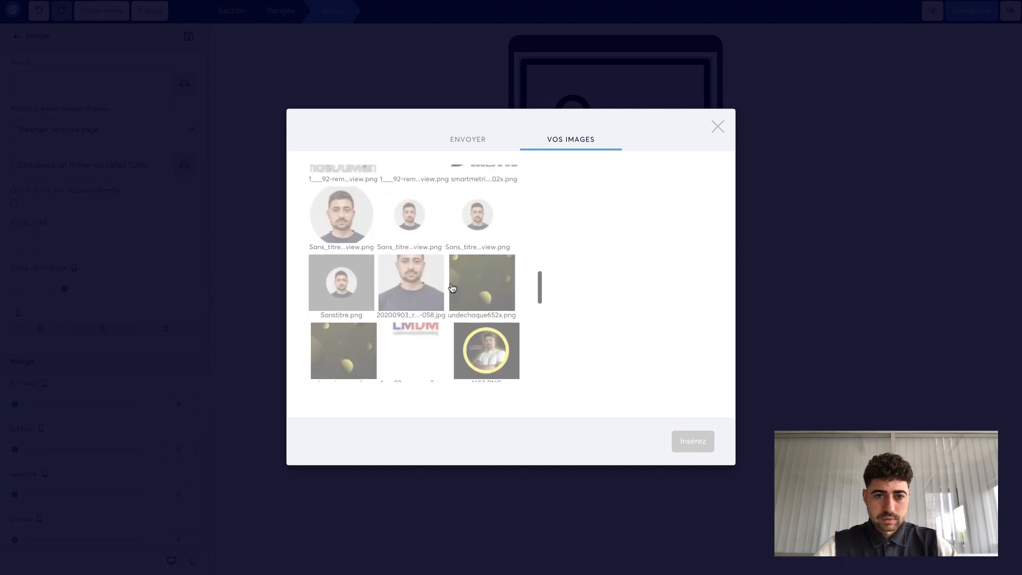
left_click(495, 309)
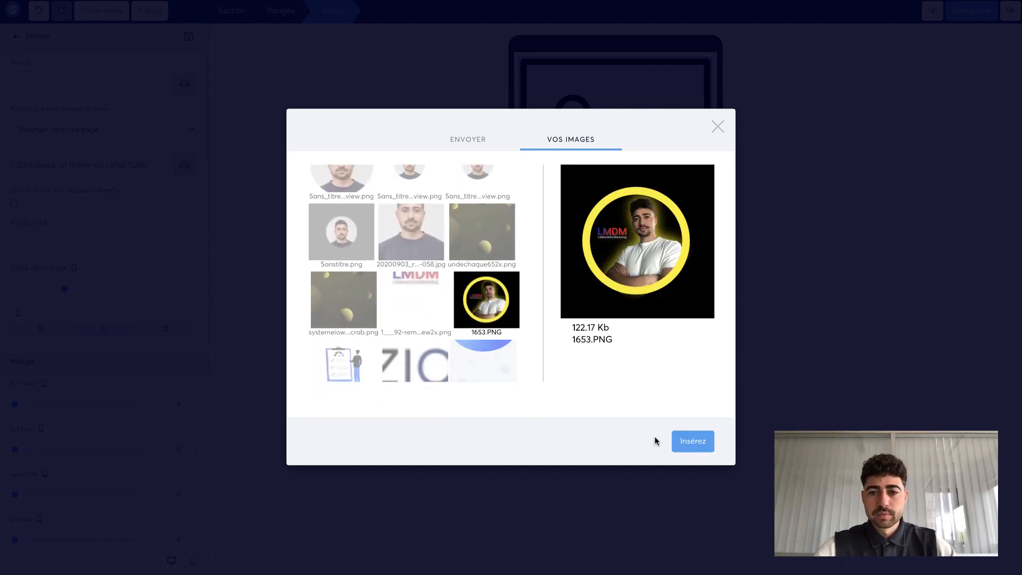
scroll(426, 298, "up", 3)
scroll(425, 299, "down", 8)
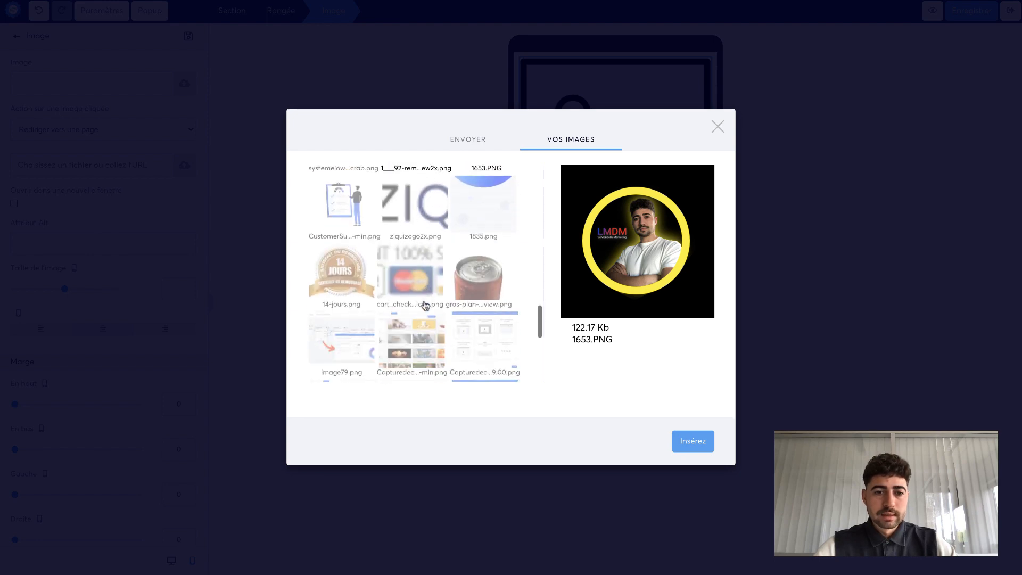
scroll(425, 305, "down", 3)
left_click(674, 444)
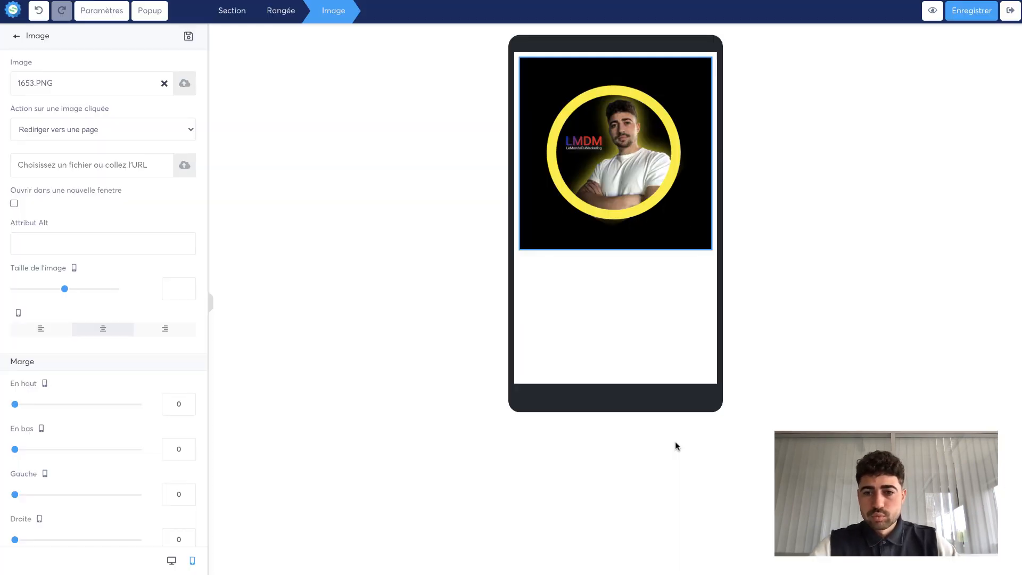
- Reduce the profile image's size to 120
left_click(578, 145)
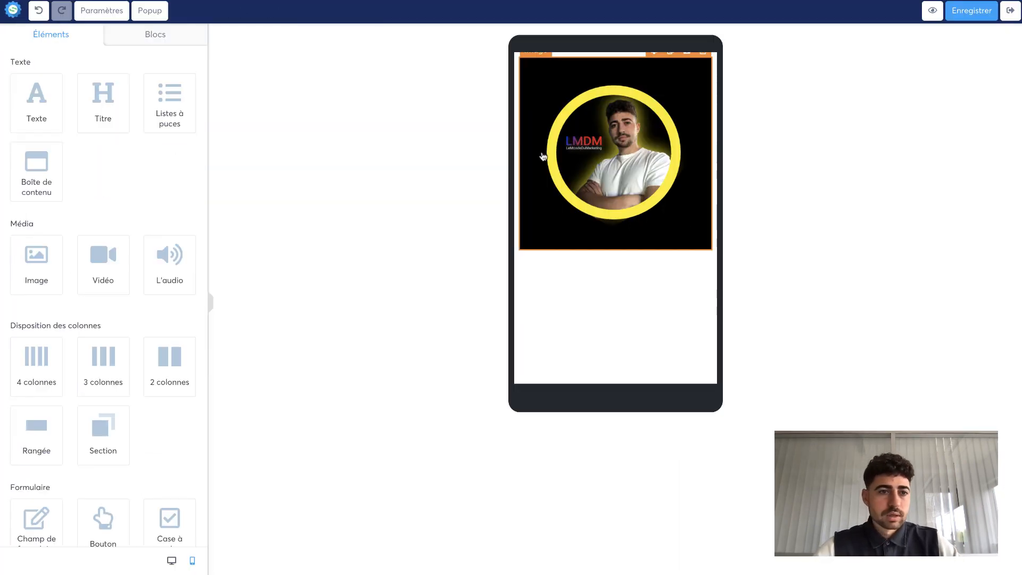
left_click(672, 177)
left_click(672, 177)
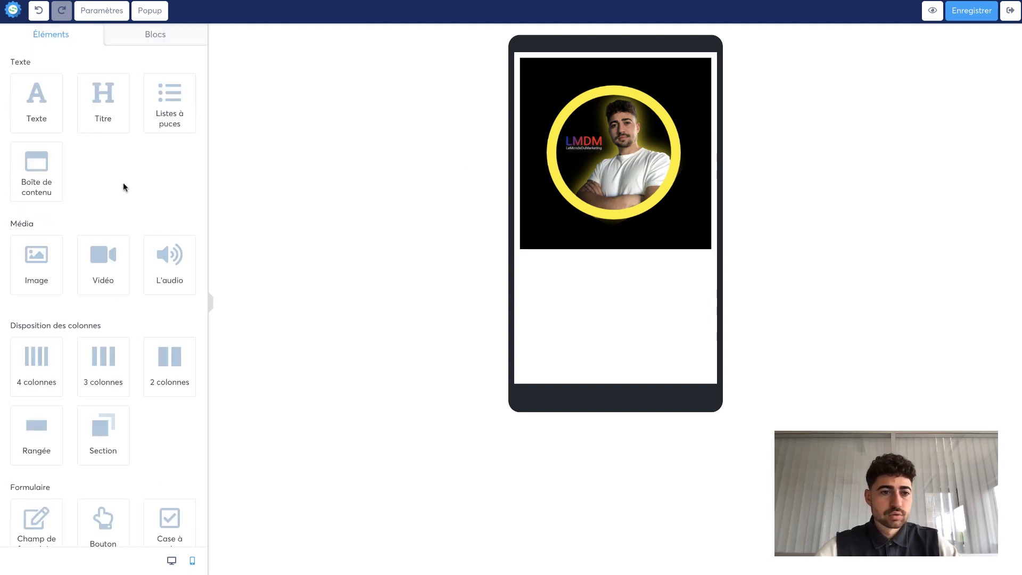
scroll(98, 378, "down", 3)
scroll(98, 378, "up", 3)
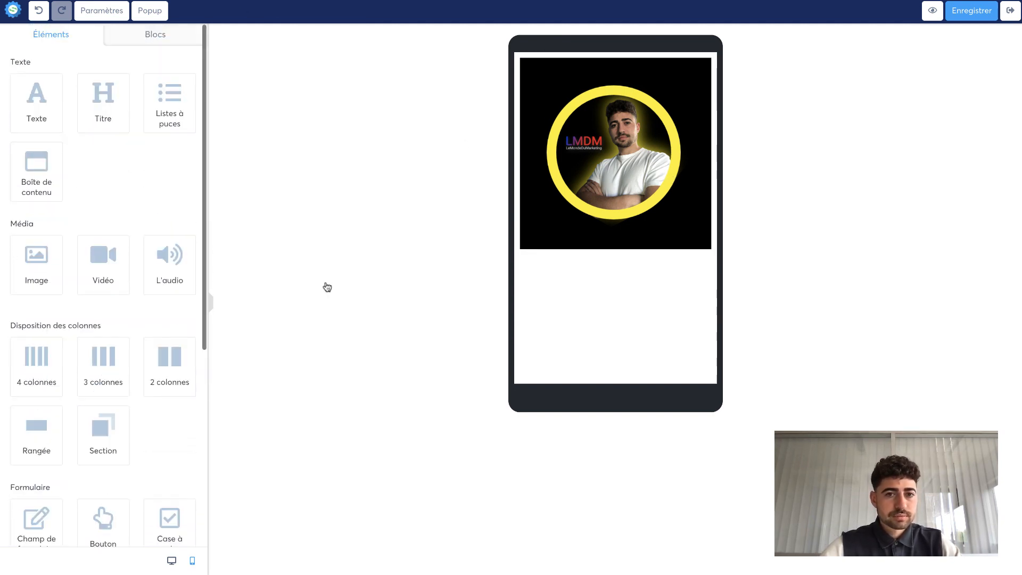
left_click(587, 200)
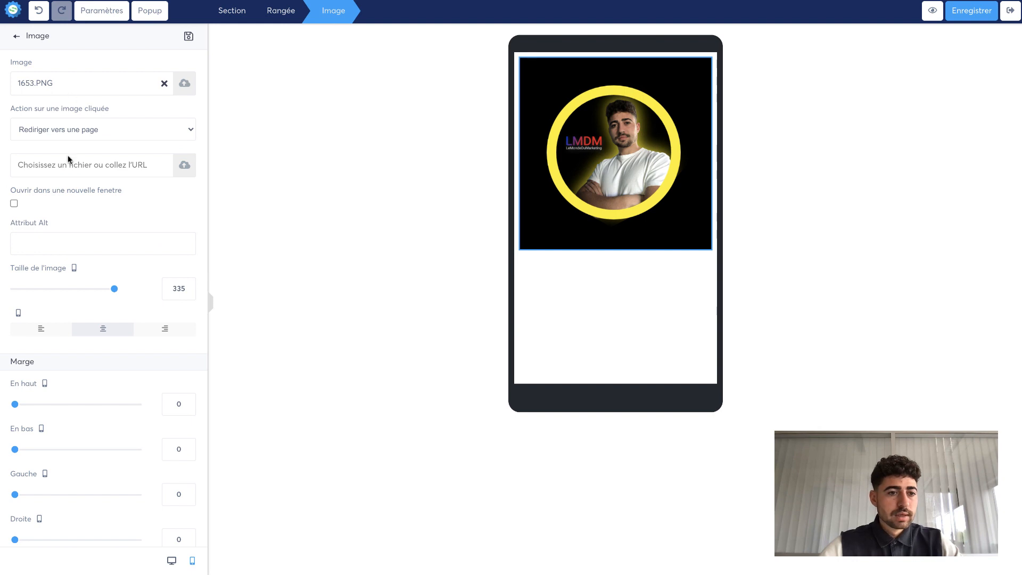
left_click_drag(113, 290, 51, 294)
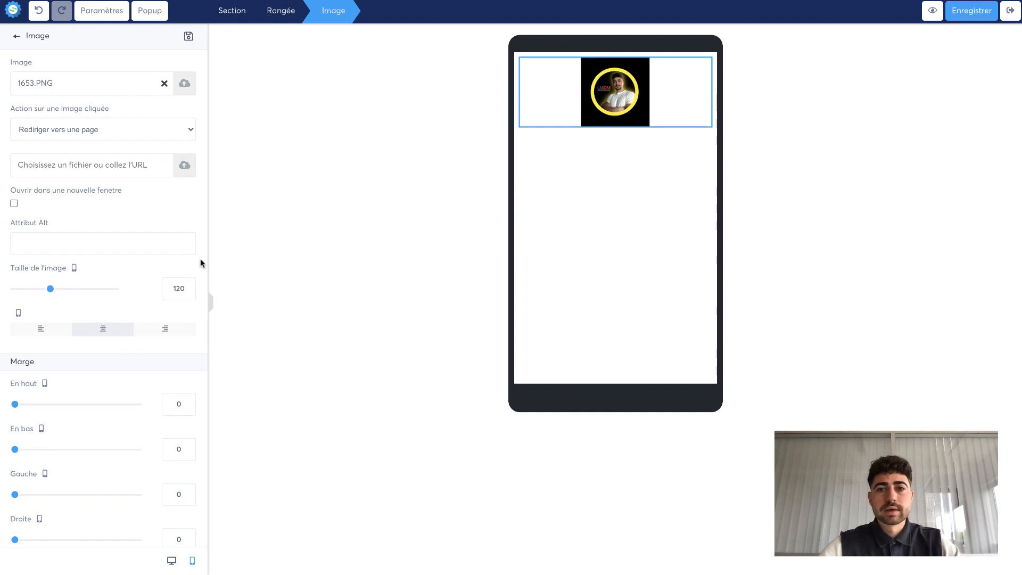
- Select the section holding the profile image and set its background color to black
left_click(483, 121)
left_click(517, 78)
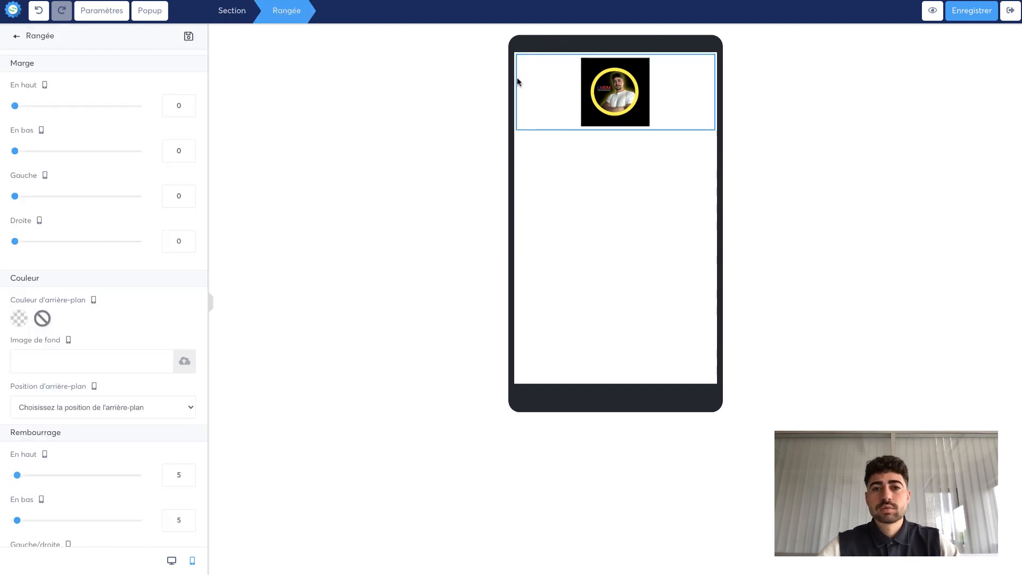
left_click(512, 81)
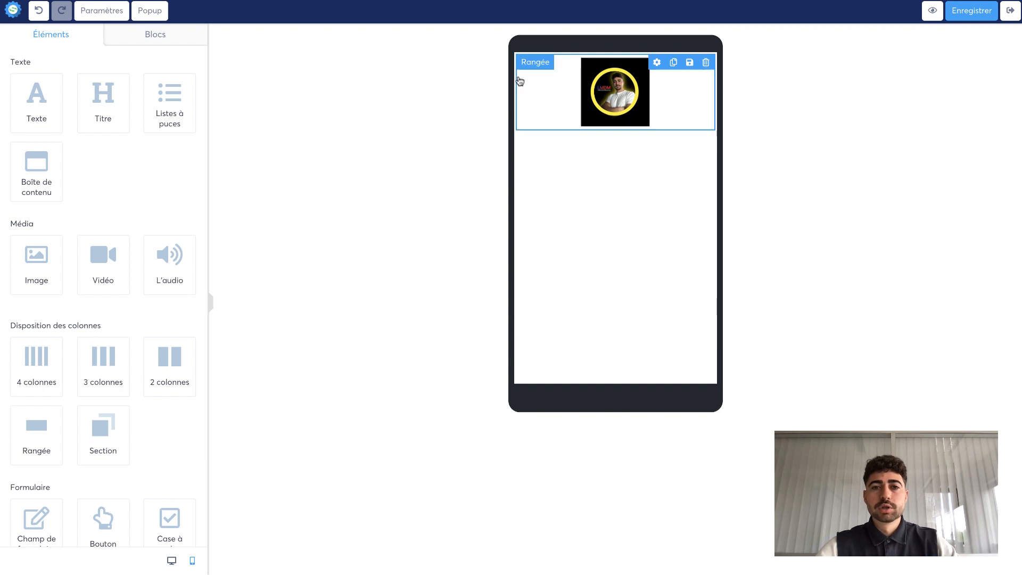
left_click(519, 80)
left_click(513, 128)
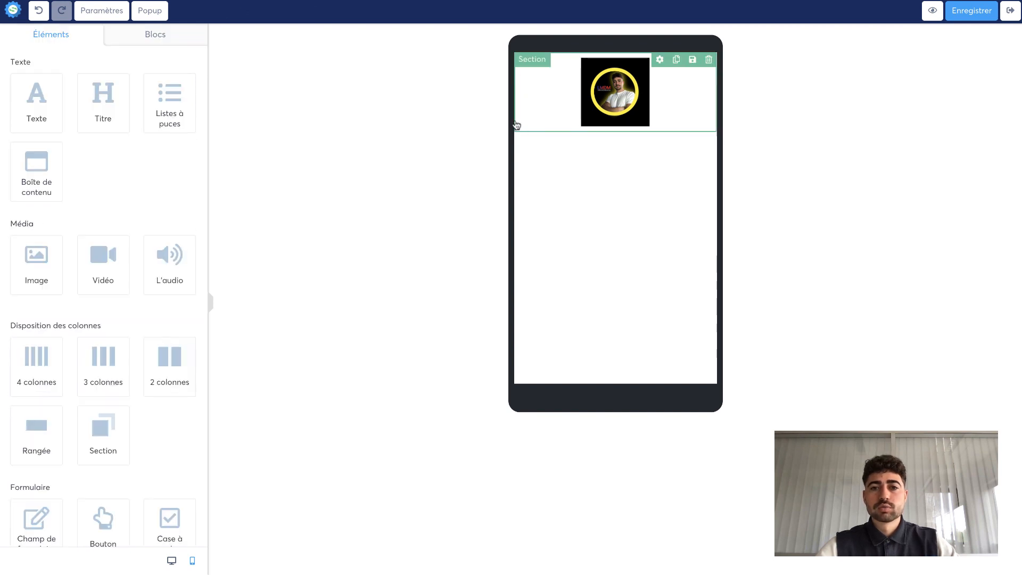
left_click(514, 112)
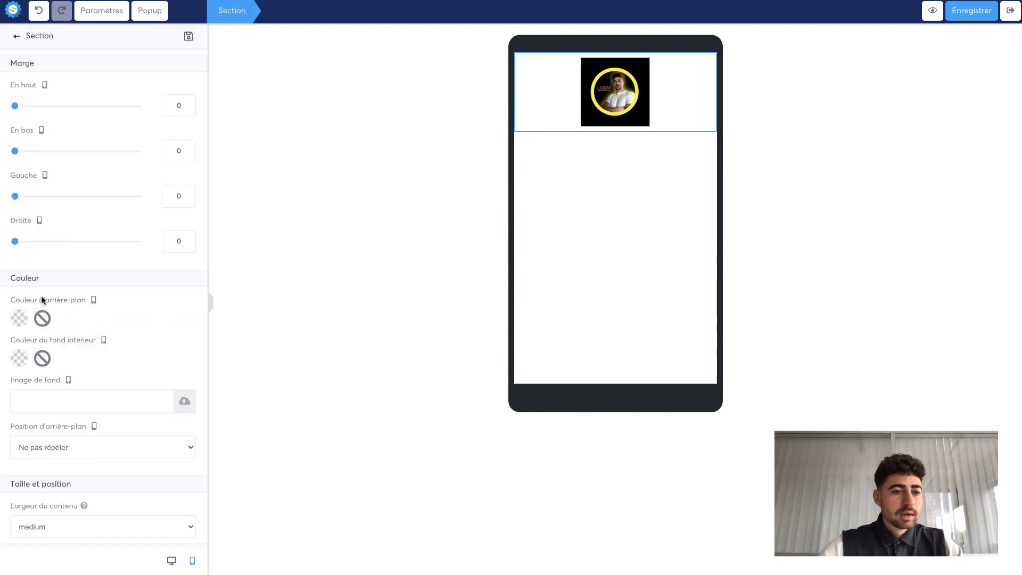
scroll(41, 296, "down", 1)
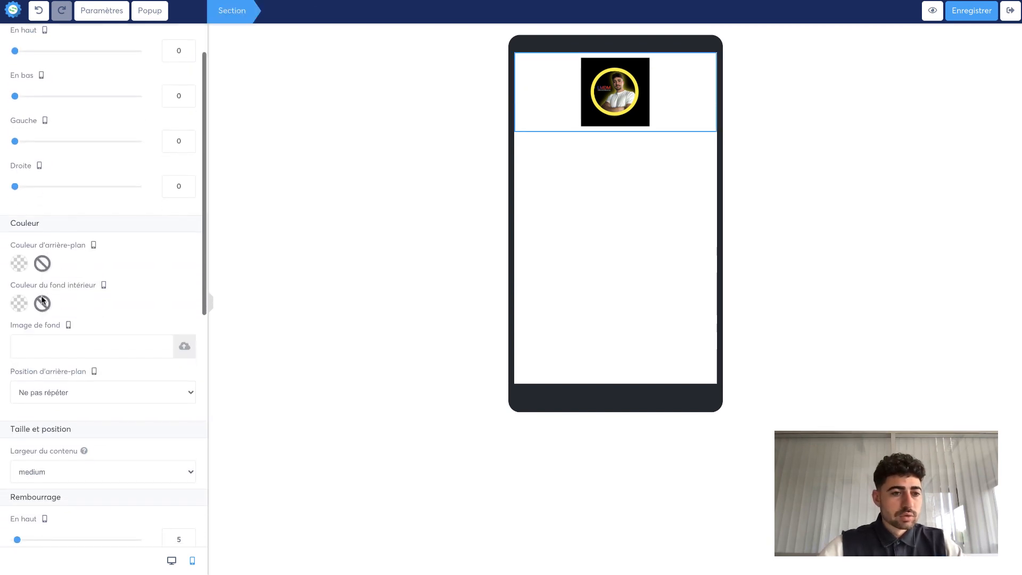
left_click(18, 264)
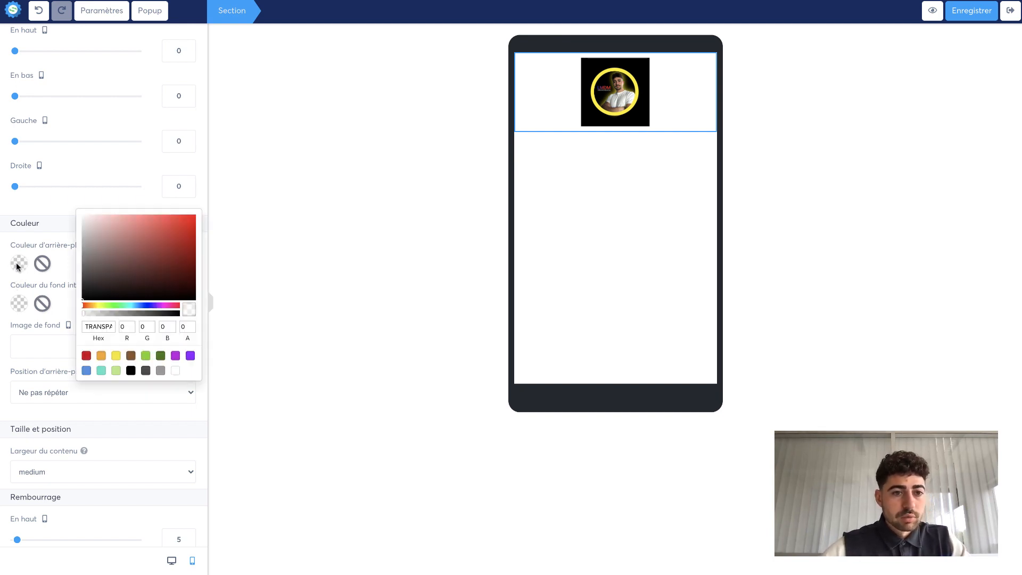
mouse_move(86, 313)
left_mouse_down()
mouse_move(24, 347)
mouse_move(103, 326)
mouse_move(101, 283)
mouse_move(74, 297)
mouse_move(72, 266)
mouse_move(94, 278)
mouse_move(79, 305)
left_mouse_up()
left_click(25, 264)
left_click(378, 279)
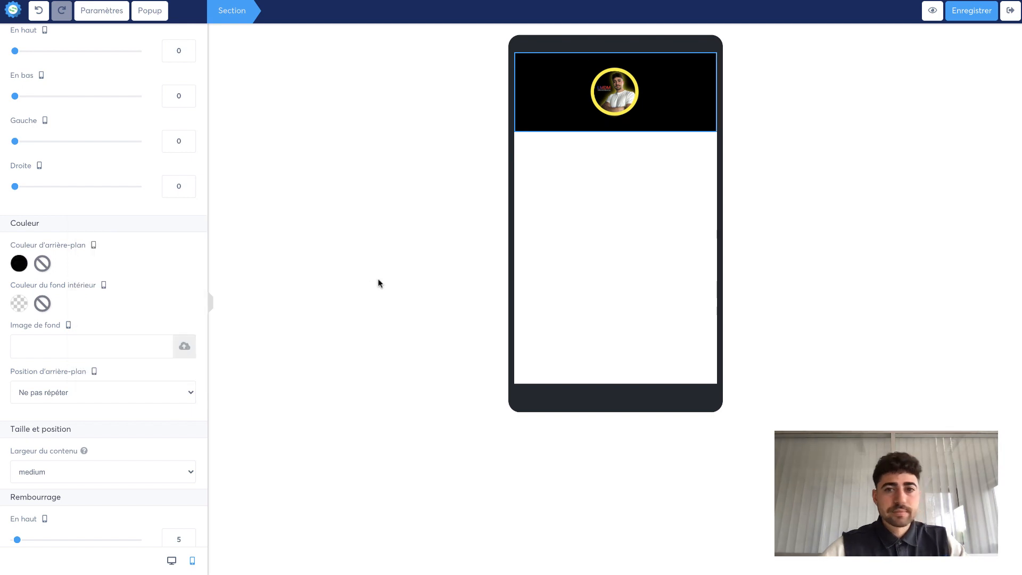
left_click(497, 170)
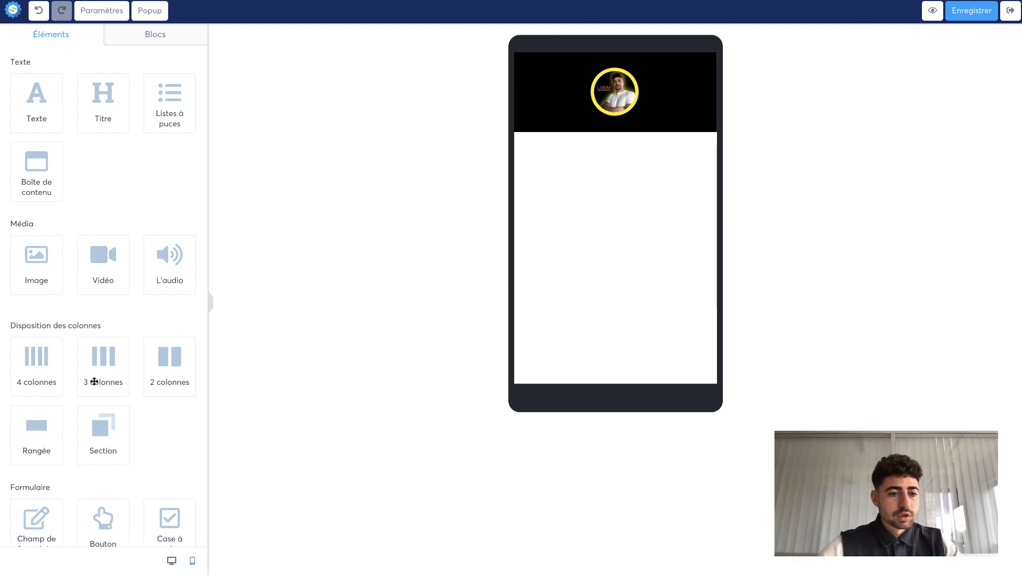
- Add a new empty section below the profile image section
scroll(95, 381, "down", 1)
left_click_drag(104, 416, 608, 136)
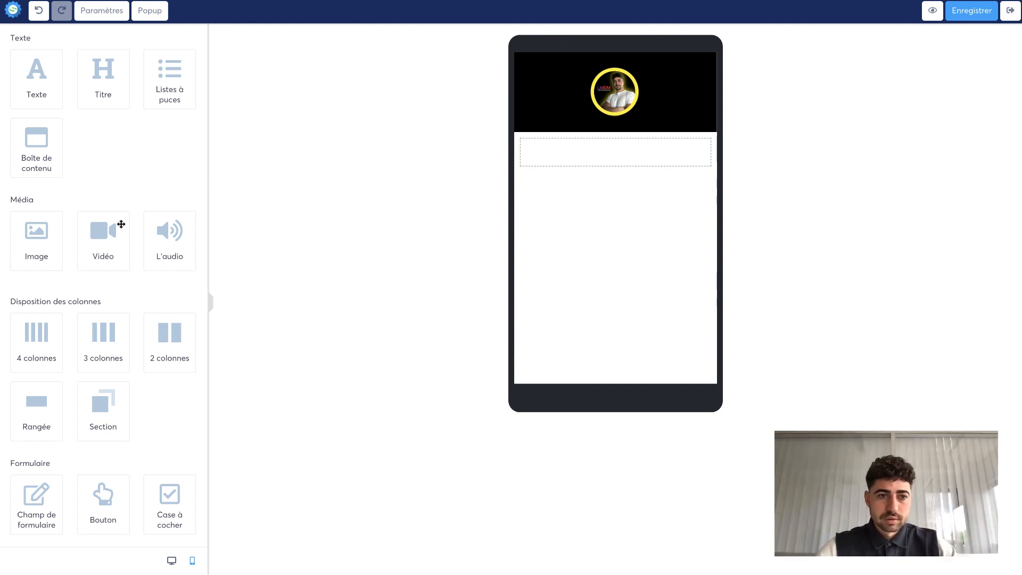
- Insert a form field into the new section and set its data type to Email
scroll(121, 224, "up", 1)
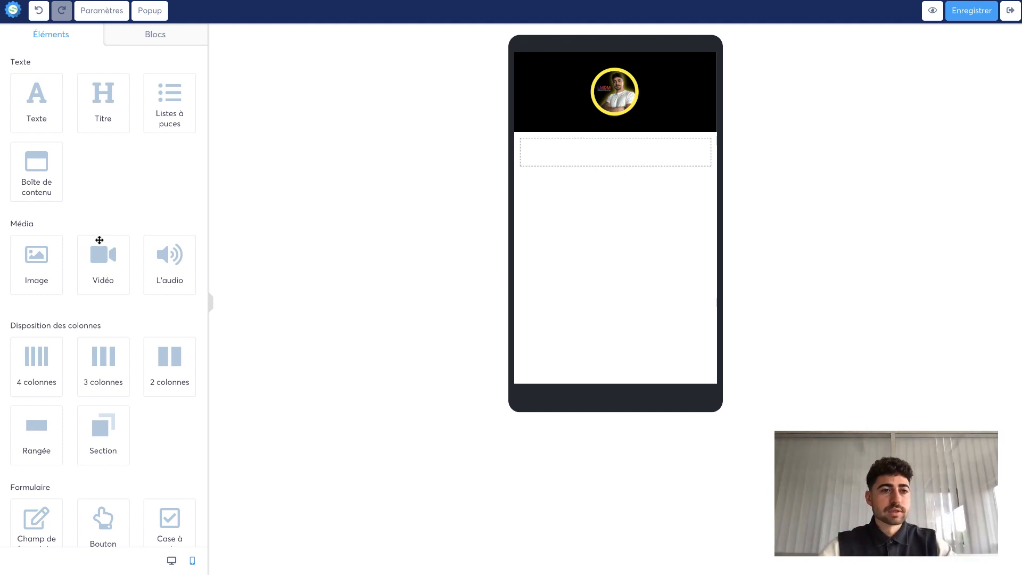
scroll(99, 240, "down", 2)
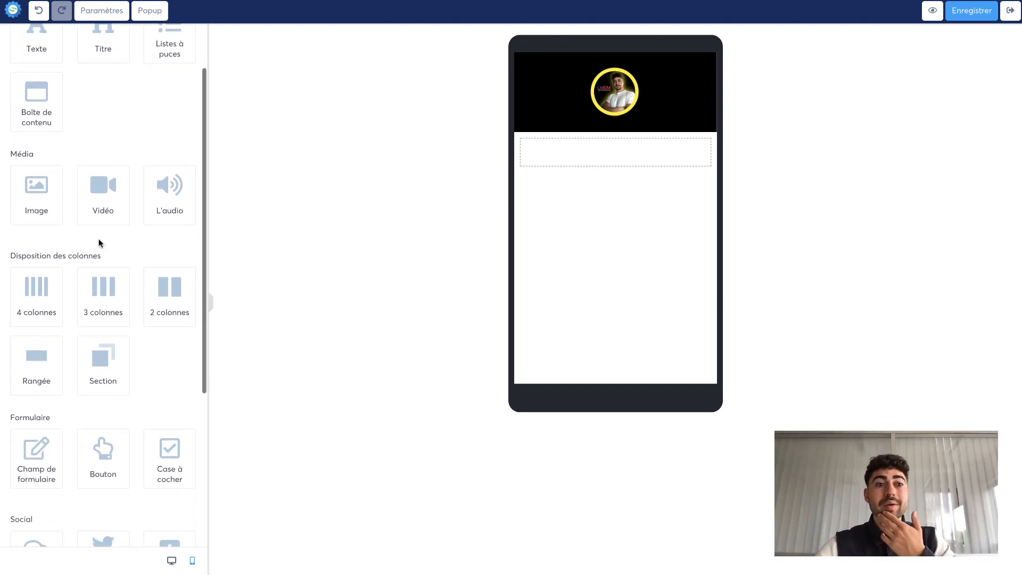
scroll(99, 242, "down", 4)
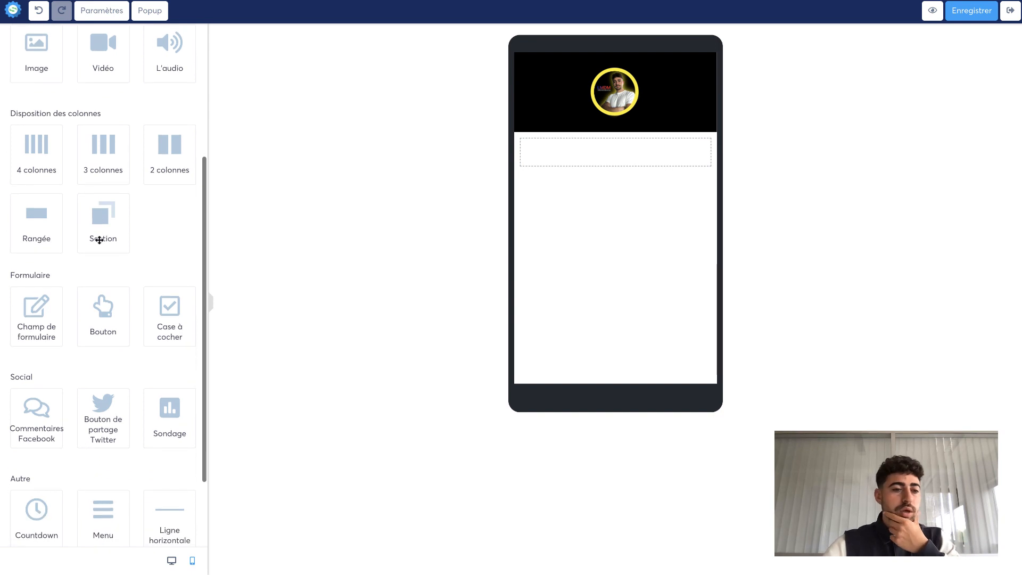
scroll(80, 350, "down", 3)
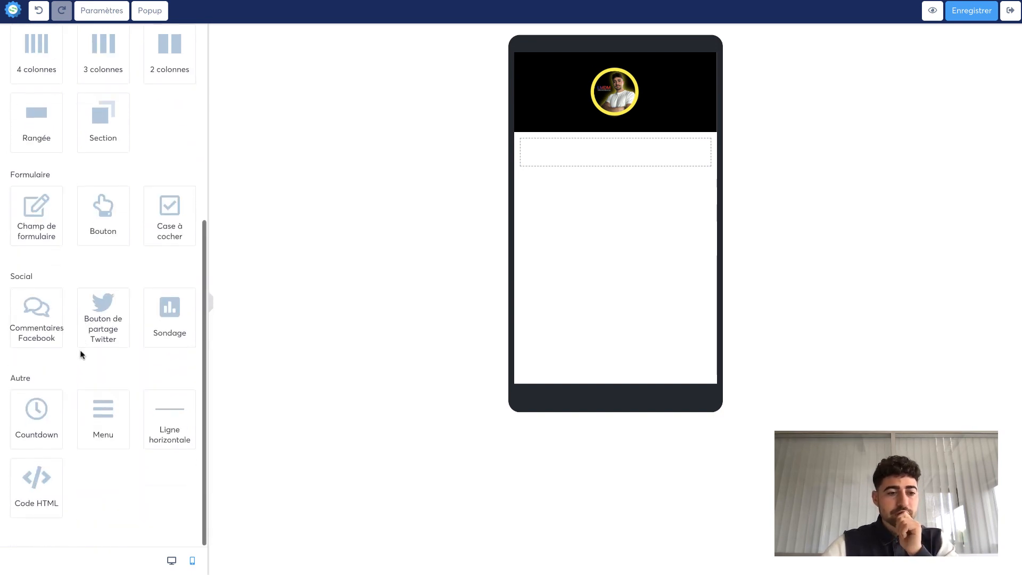
scroll(79, 350, "up", 2)
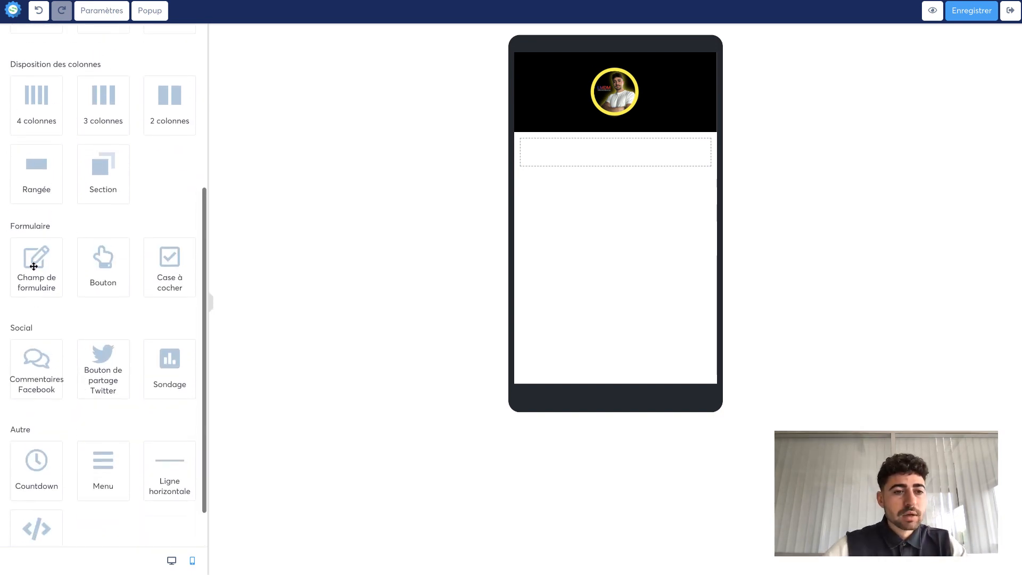
left_click_drag(34, 267, 609, 168)
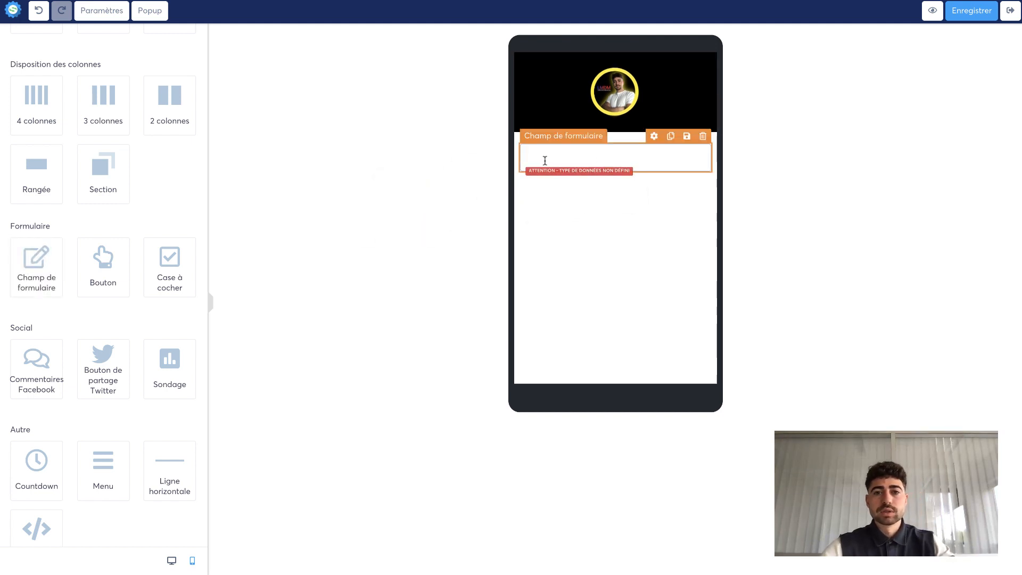
left_click(598, 159)
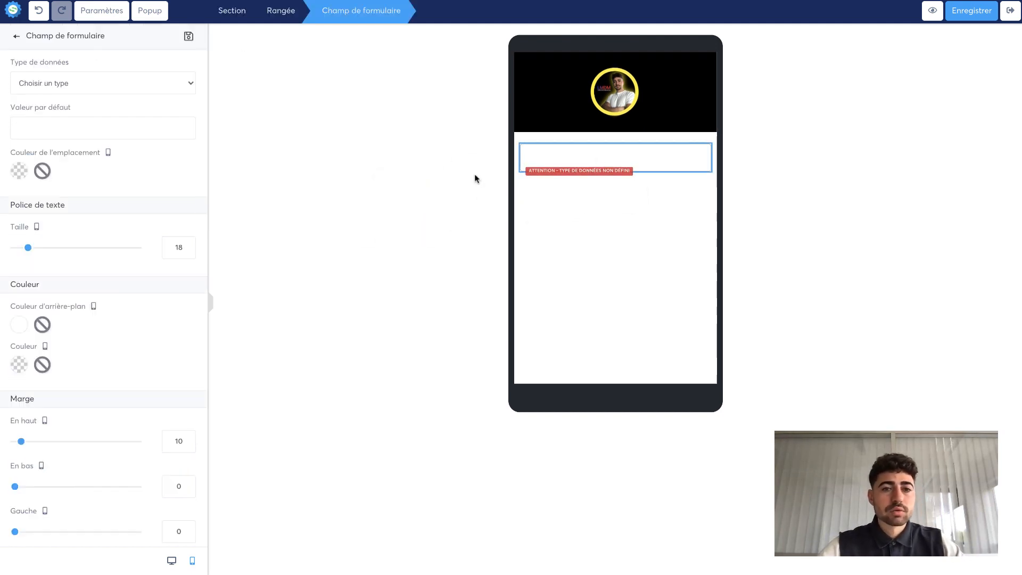
left_click(90, 83)
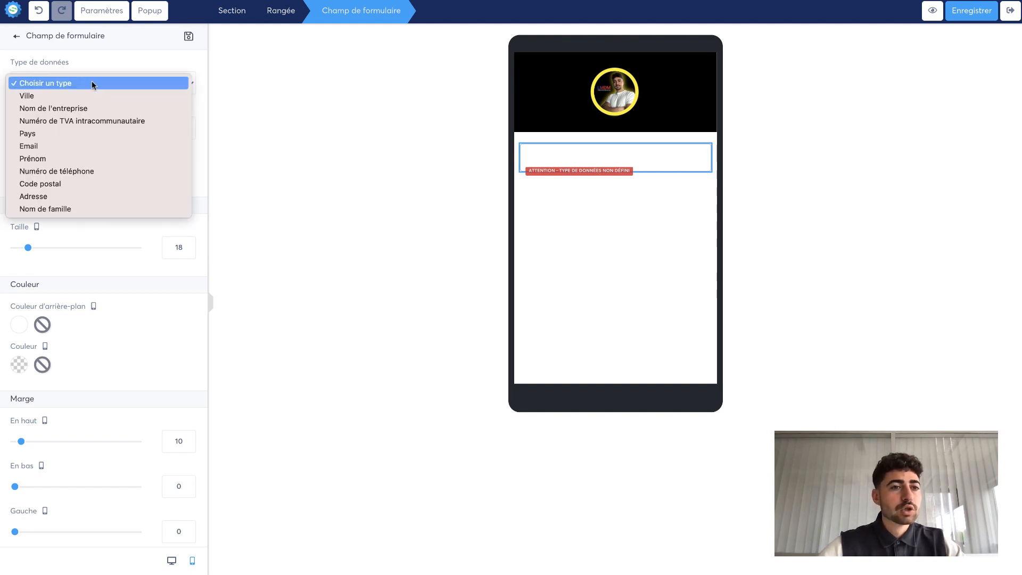
left_click(75, 147)
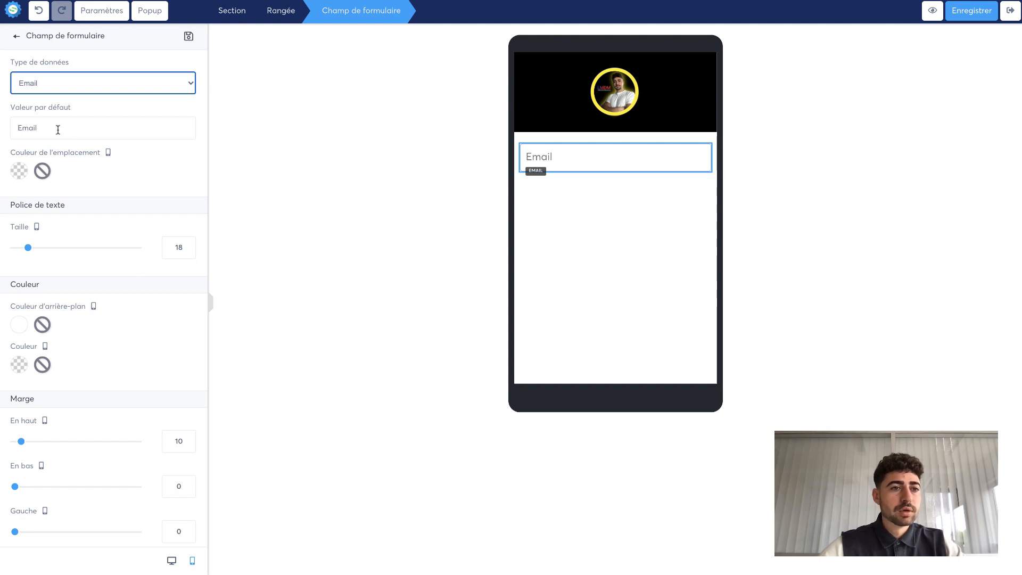
- Set the email field's text size to 16
left_click_drag(55, 130, 3, 133)
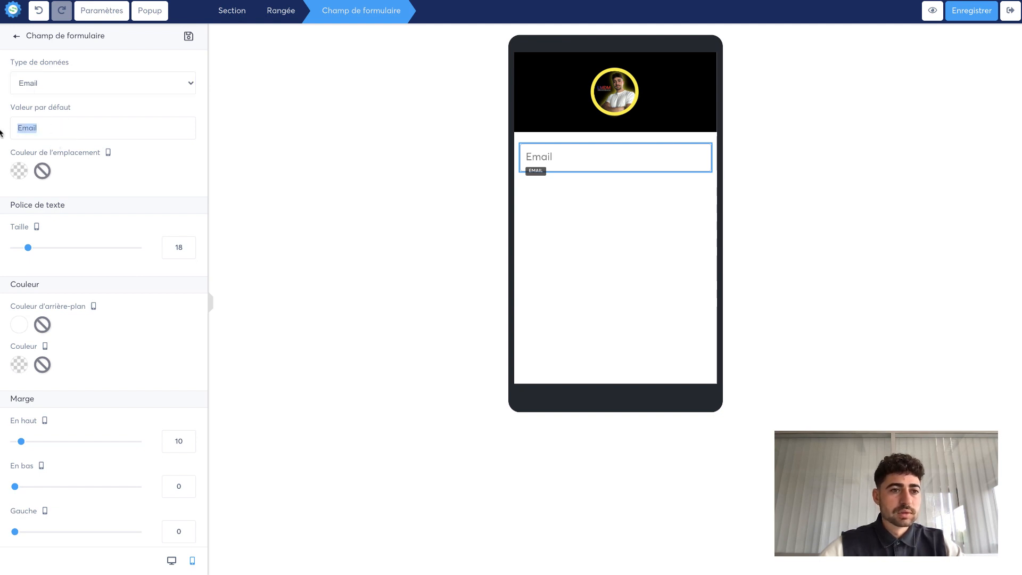
left_click(93, 142)
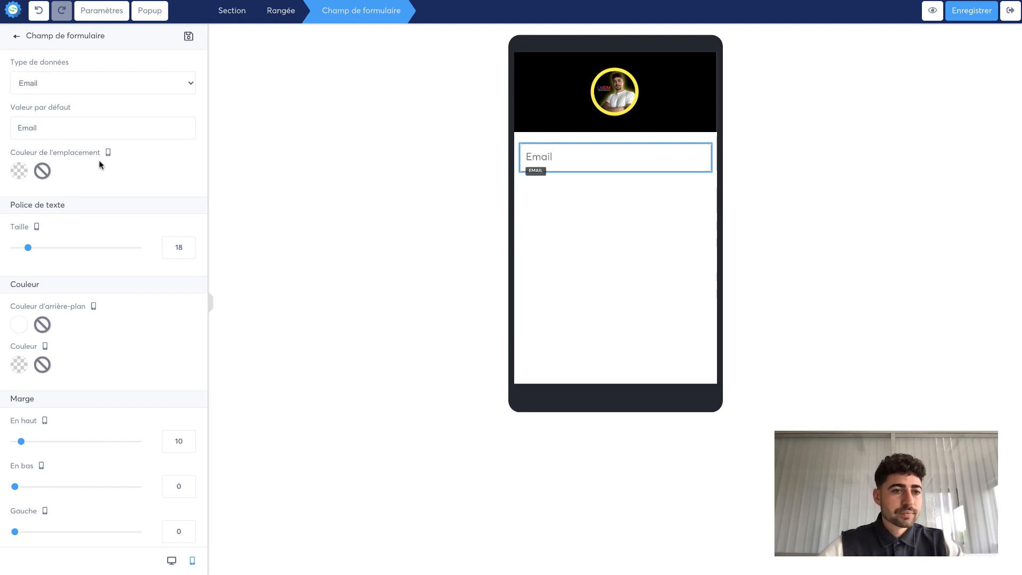
left_click_drag(28, 248, 26, 251)
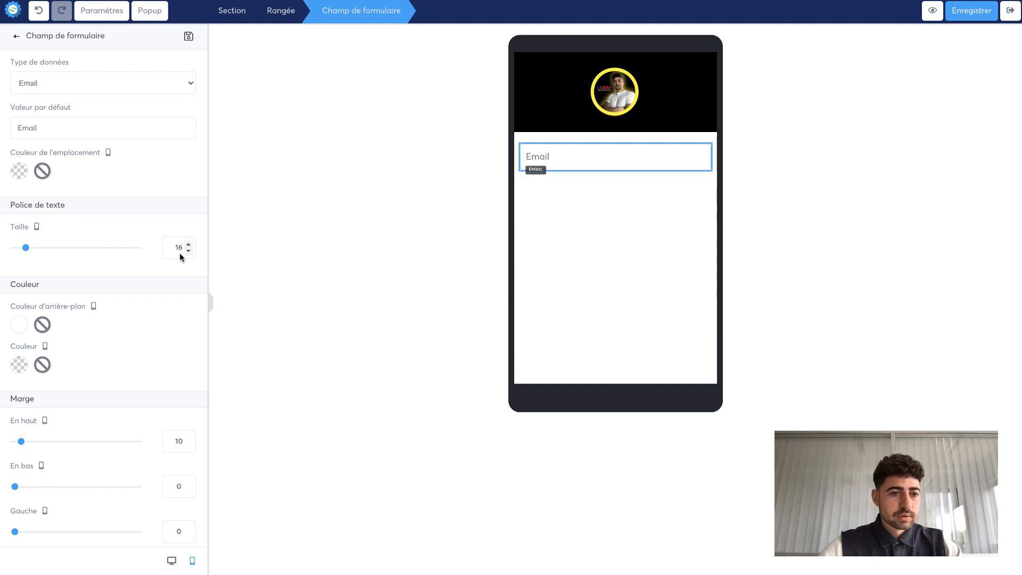
scroll(98, 388, "down", 4)
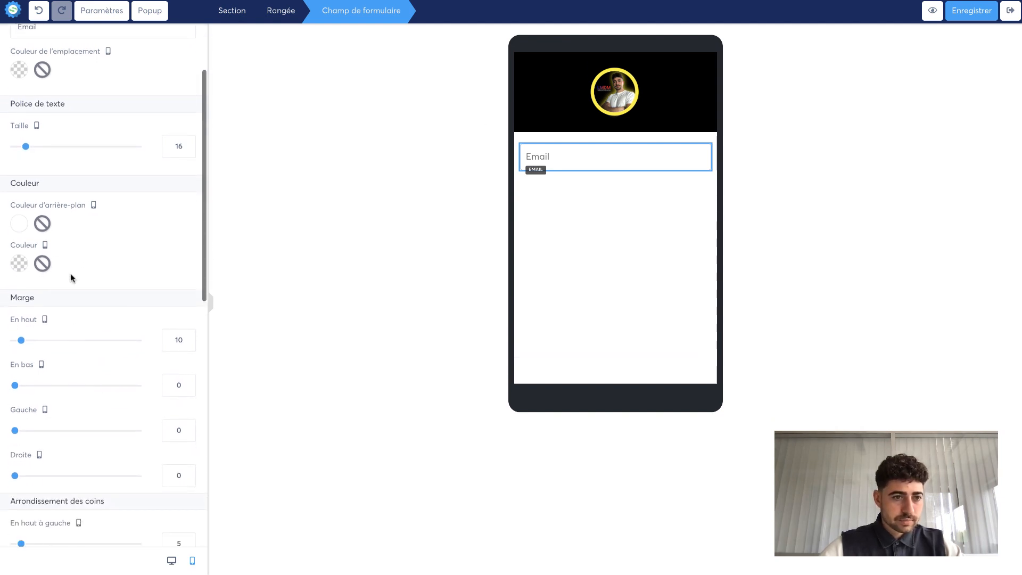
left_click(19, 224)
left_click(134, 231)
left_click_drag(135, 230, 75, 166)
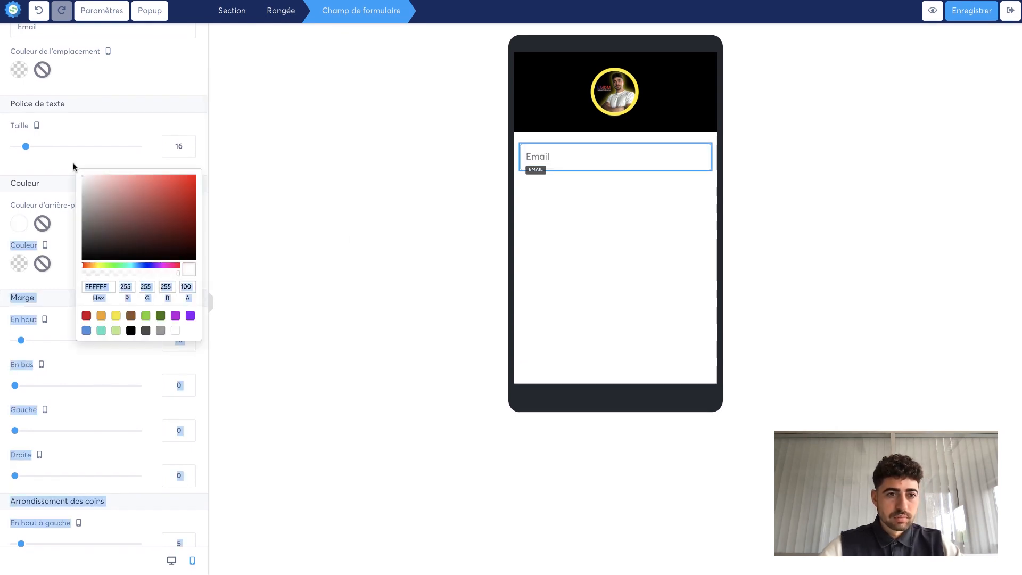
left_click(413, 270)
- Try to set the email field's section background color to black
left_click(606, 179)
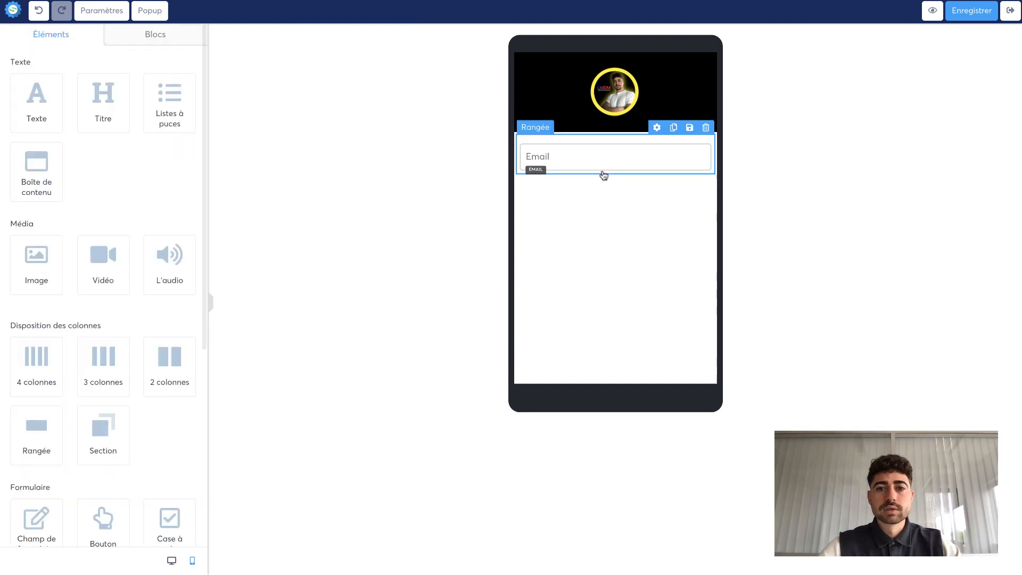
left_click(604, 177)
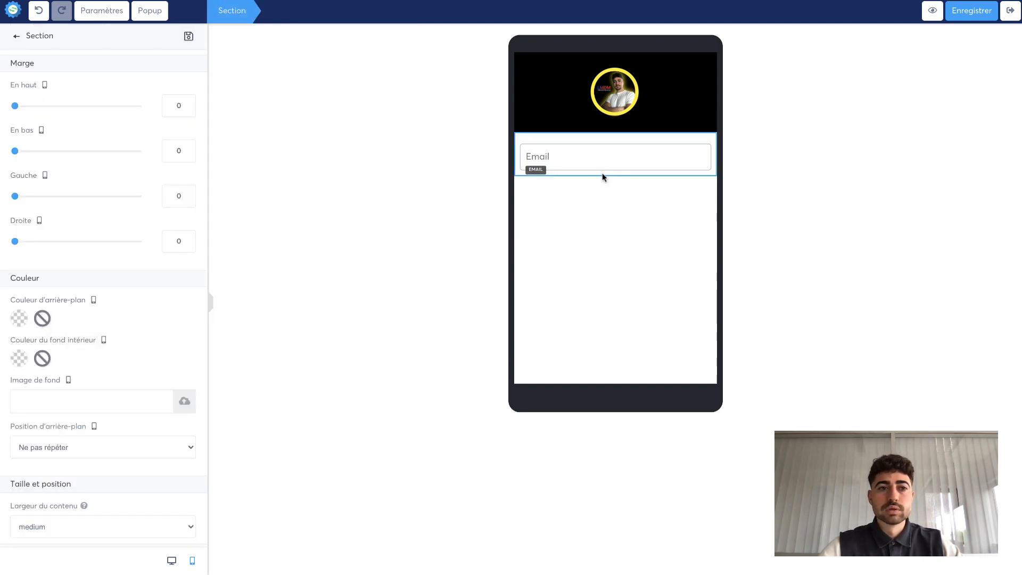
left_click(18, 321)
left_click_drag(96, 333, 64, 366)
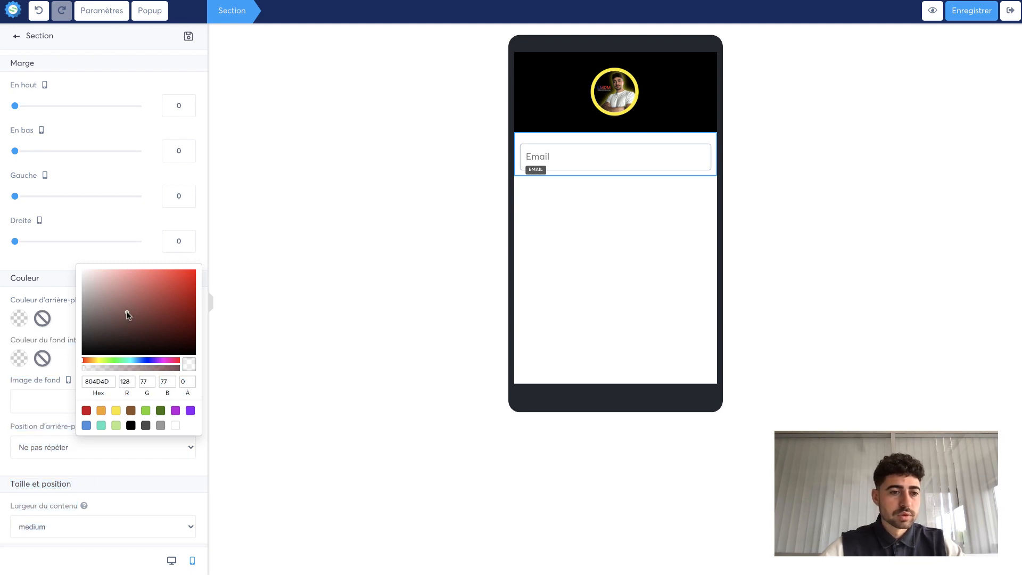
left_click(351, 331)
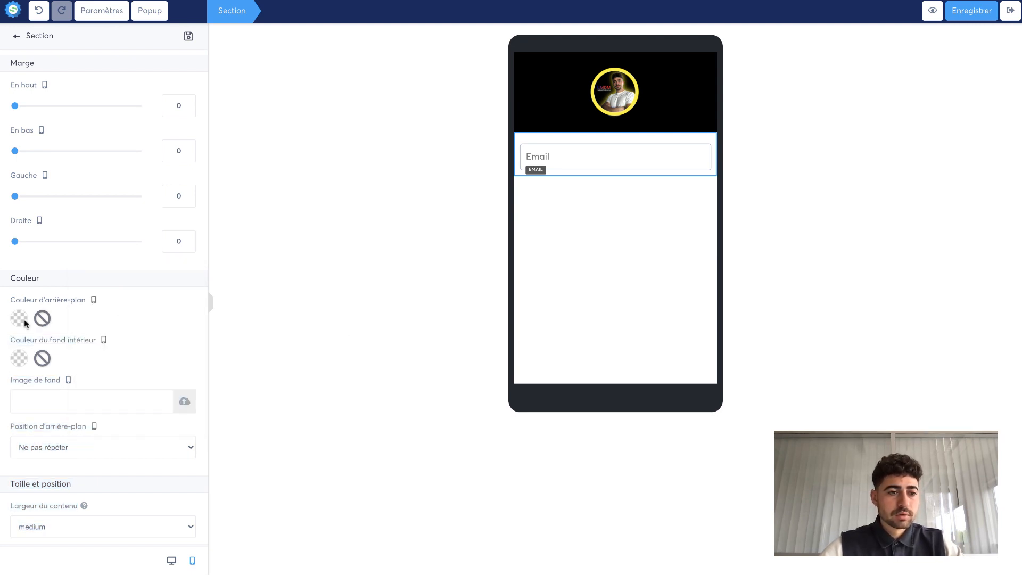
left_click(21, 321)
left_click_drag(141, 320, 83, 362)
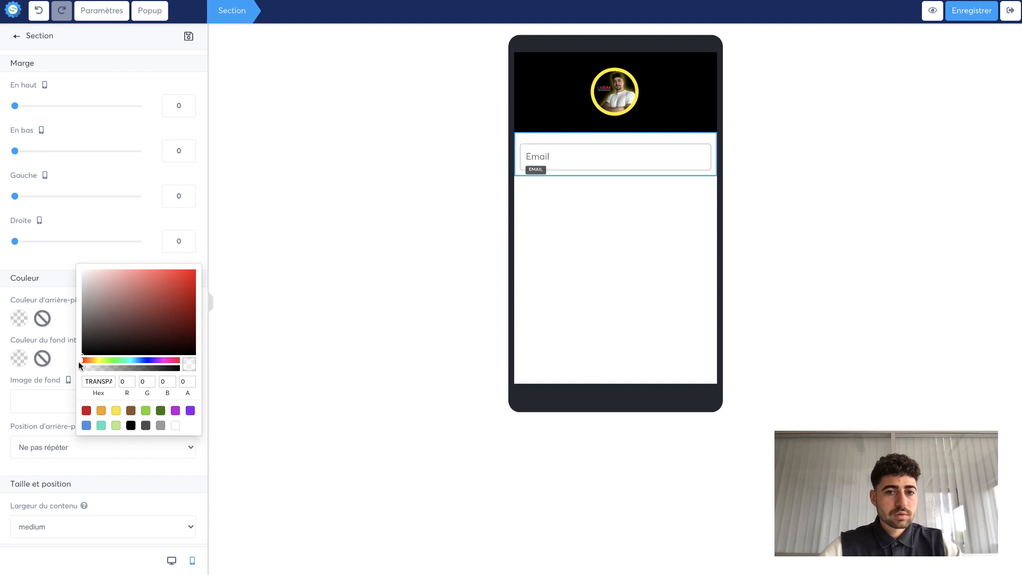
left_click(338, 282)
left_click(564, 182)
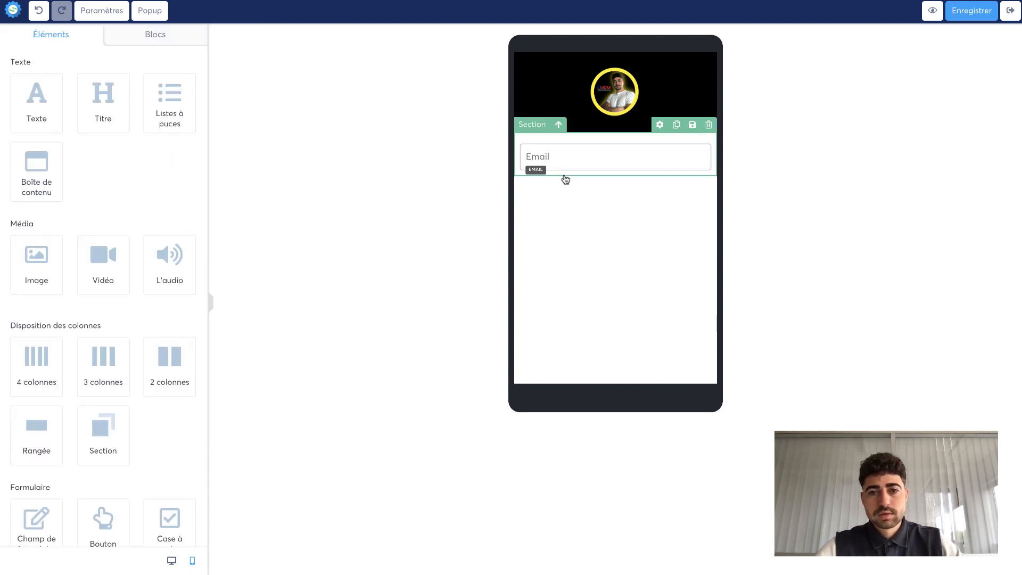
left_click(565, 180)
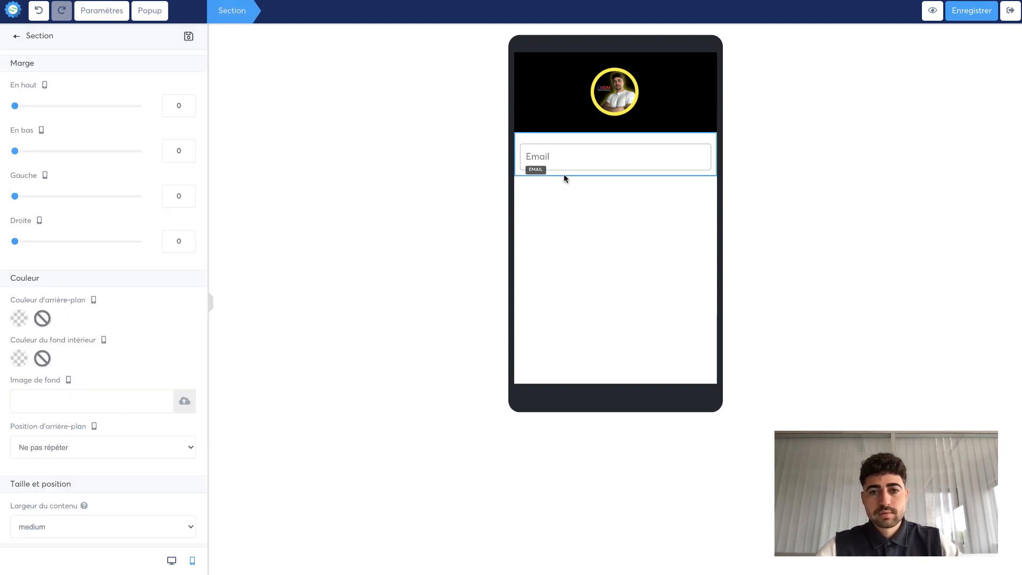
left_click(21, 321)
left_click_drag(129, 322, 59, 407)
left_click(64, 335)
left_click(19, 360)
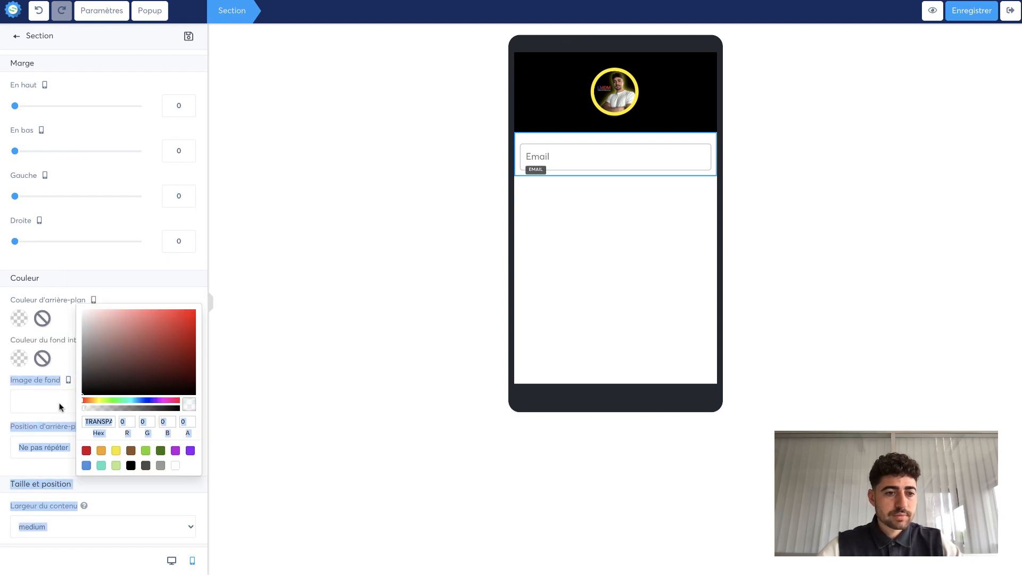
left_click(59, 367)
left_click(476, 310)
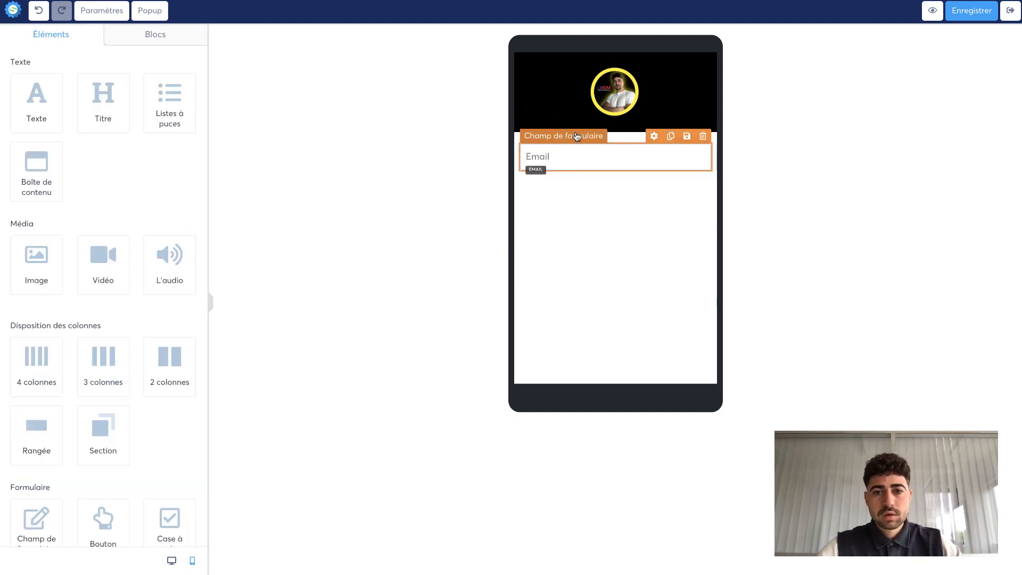
- Set the background color of the section containing the email field to black
left_click(626, 136)
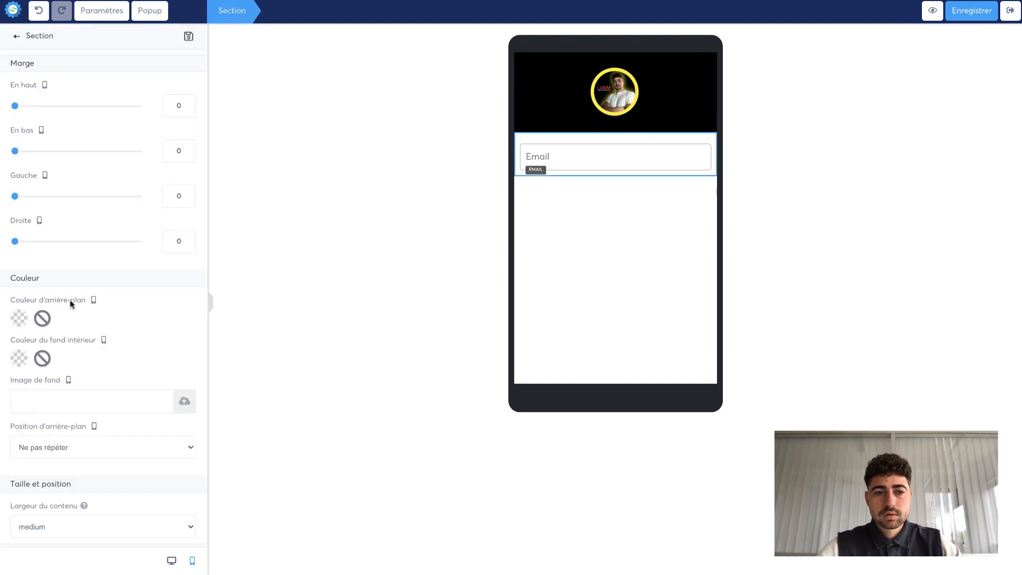
left_click(20, 318)
left_click_drag(90, 327, 71, 358)
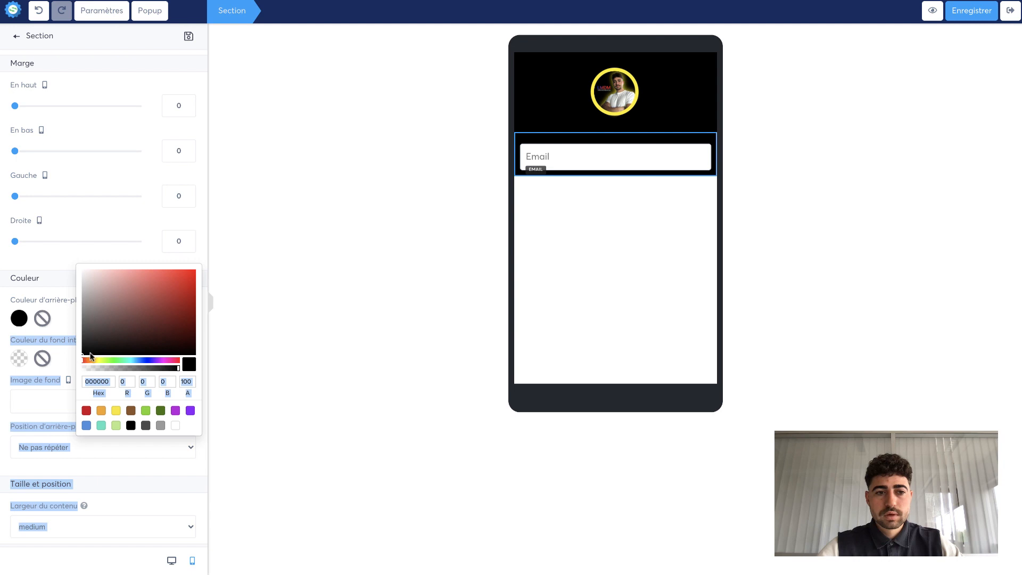
left_click(277, 335)
left_click(363, 296)
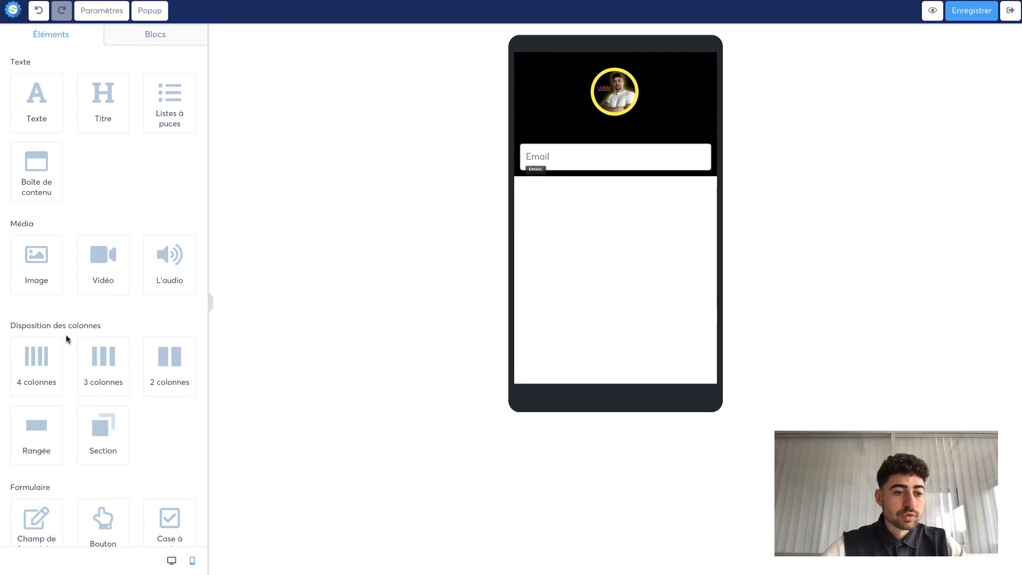
- Insert a form field above the email field and set its data type to Prénom
scroll(66, 338, "down", 3)
left_click_drag(33, 464, 584, 154)
left_click(585, 162)
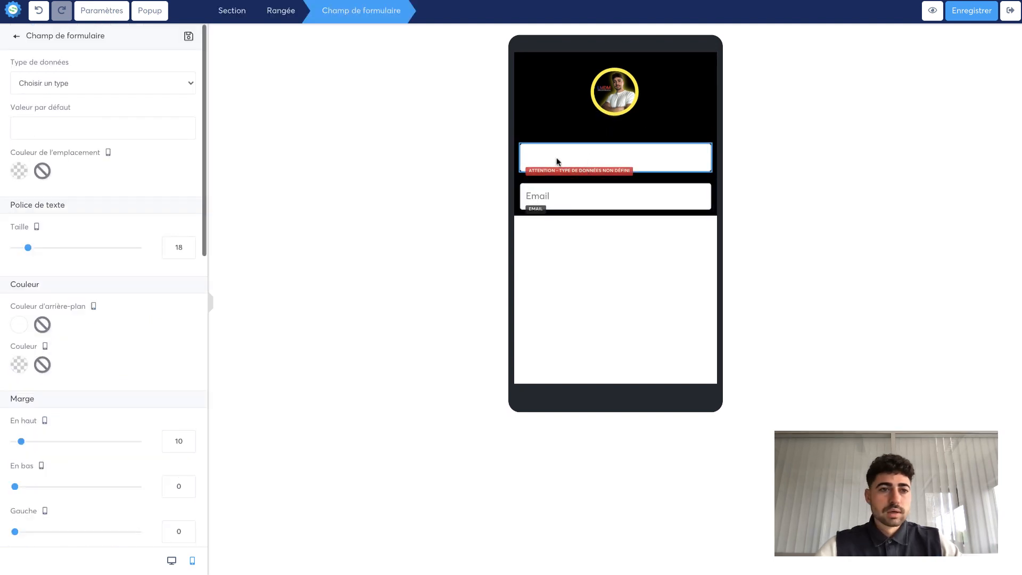
left_click(152, 81)
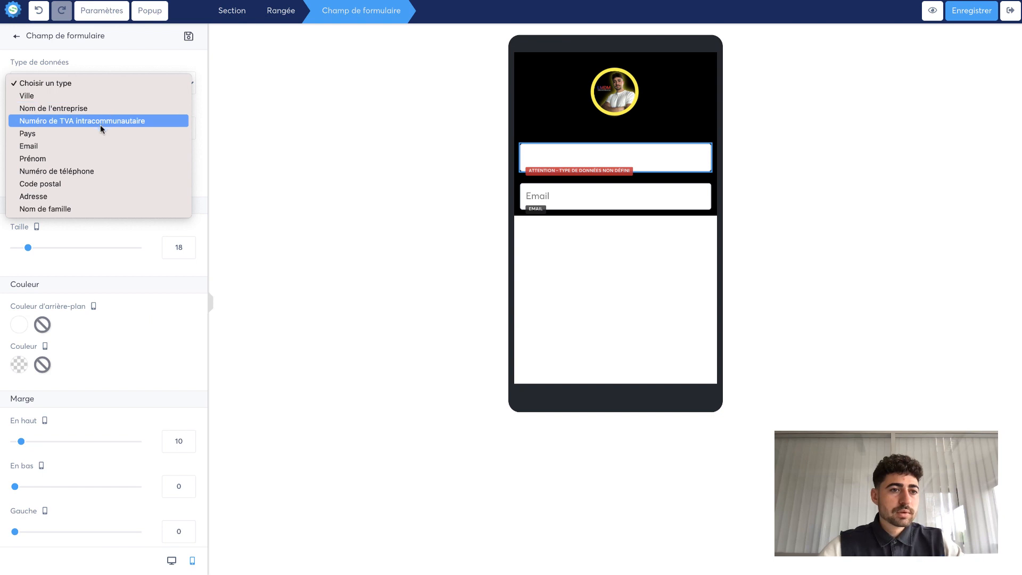
left_click(88, 158)
left_click(392, 197)
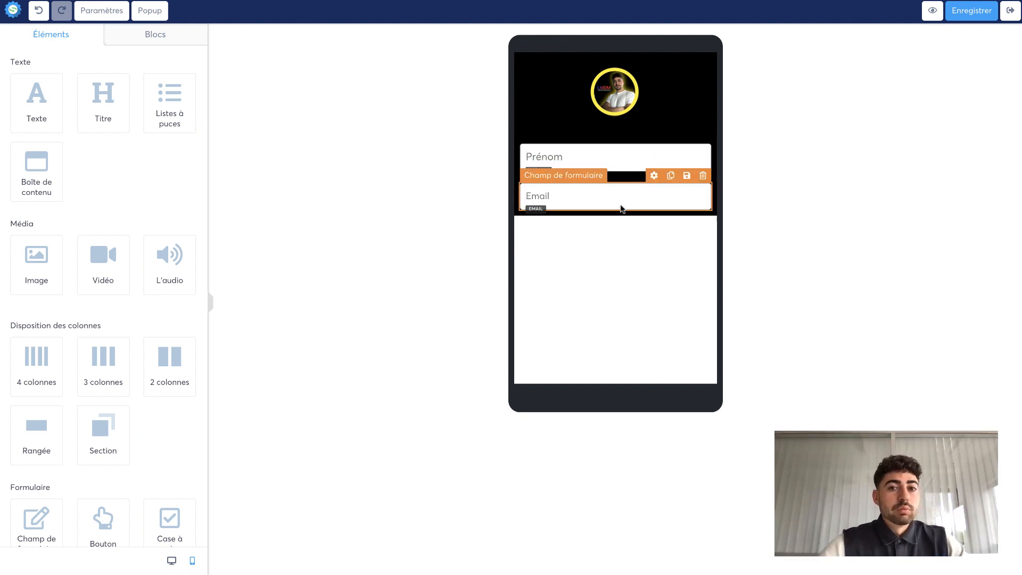
- Add a button below the email field and set its top margin to 25
scroll(65, 329, "down", 1)
scroll(65, 328, "down", 5)
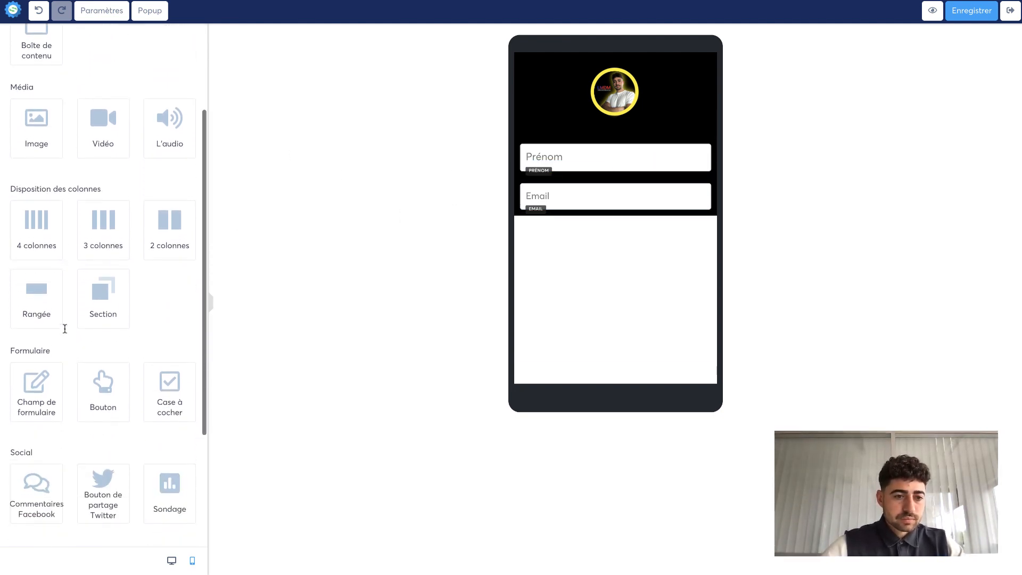
left_click_drag(97, 382, 615, 226)
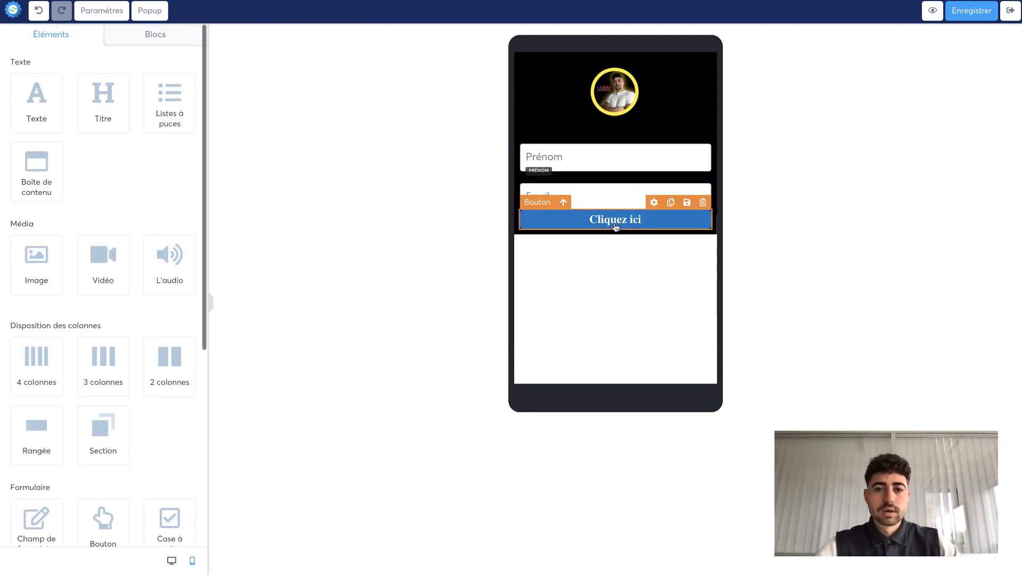
left_click(615, 221)
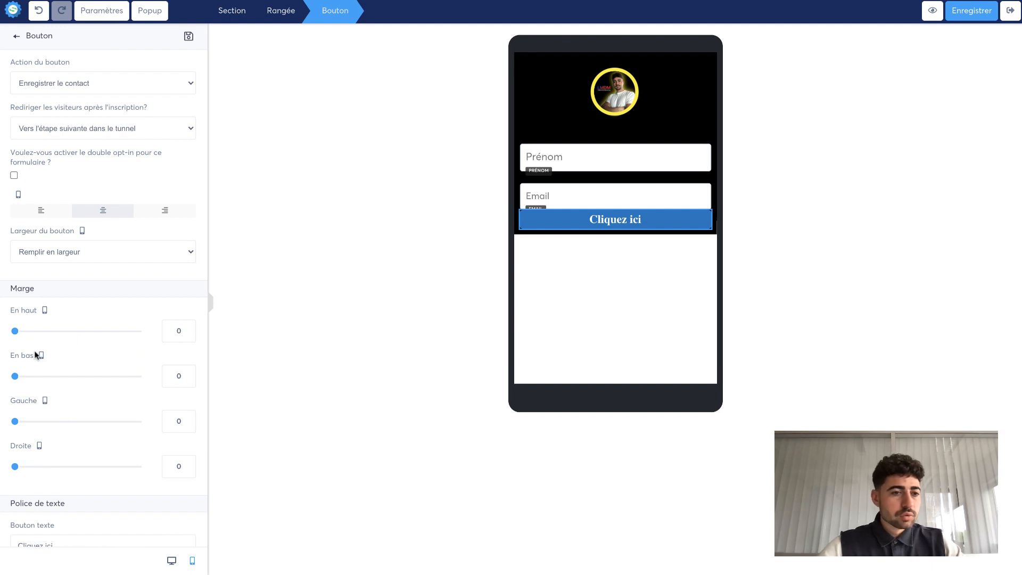
left_click_drag(15, 332, 31, 333)
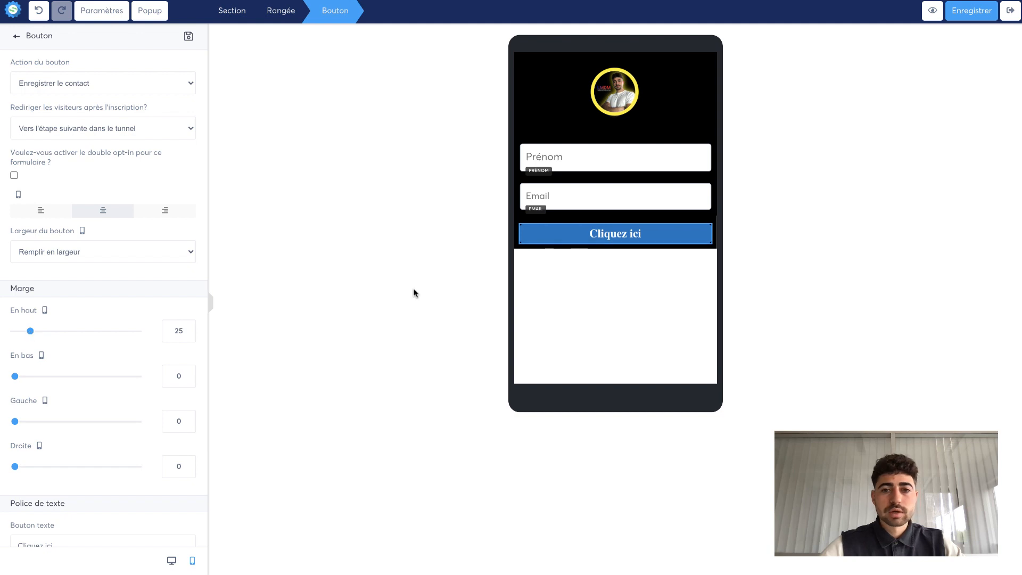
left_click(637, 243)
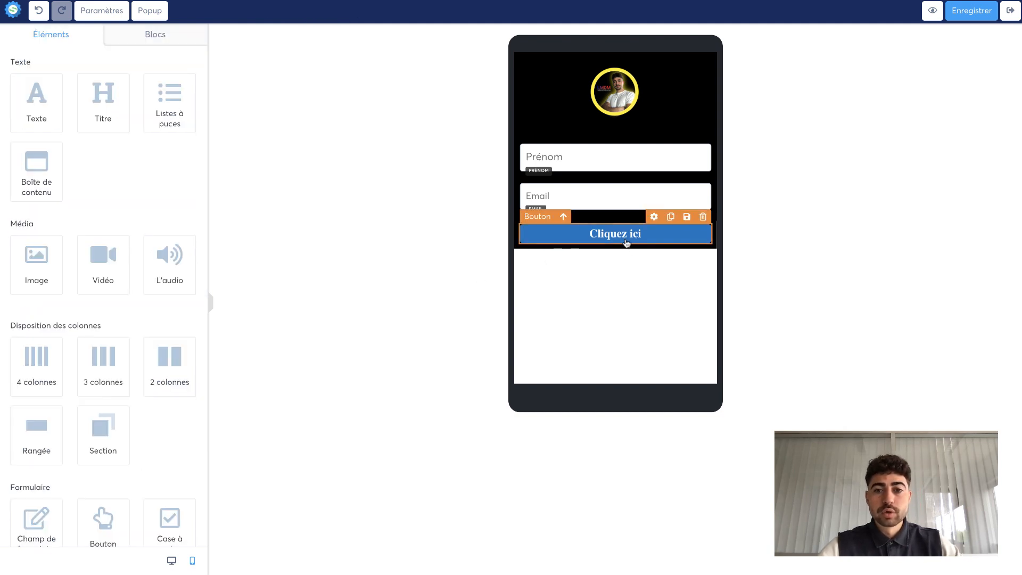
- Set the button action to Enregistrer le contact with Pas de redirection after signup
left_click(627, 242)
left_click(627, 242)
left_click(626, 242)
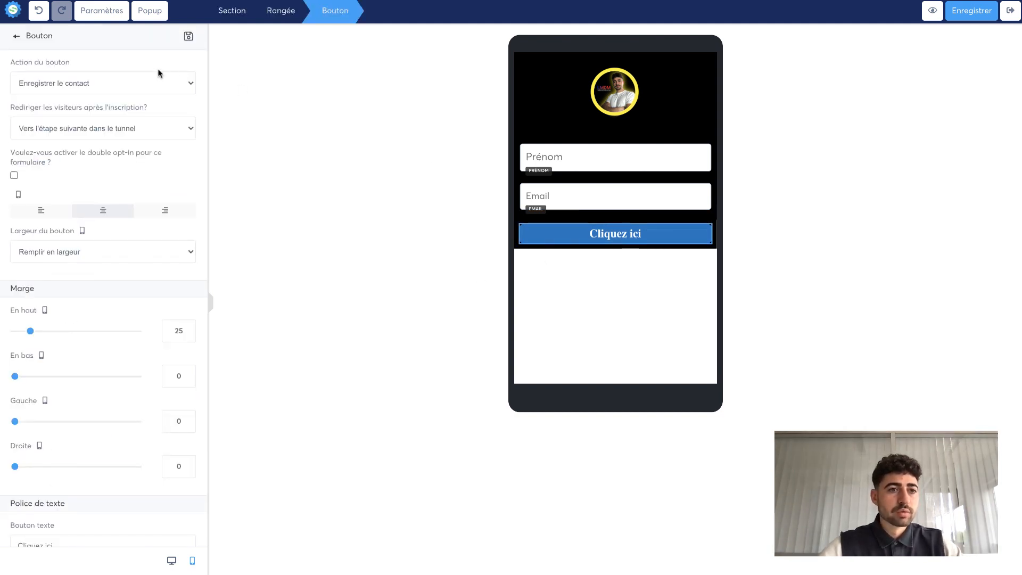
left_click(106, 81)
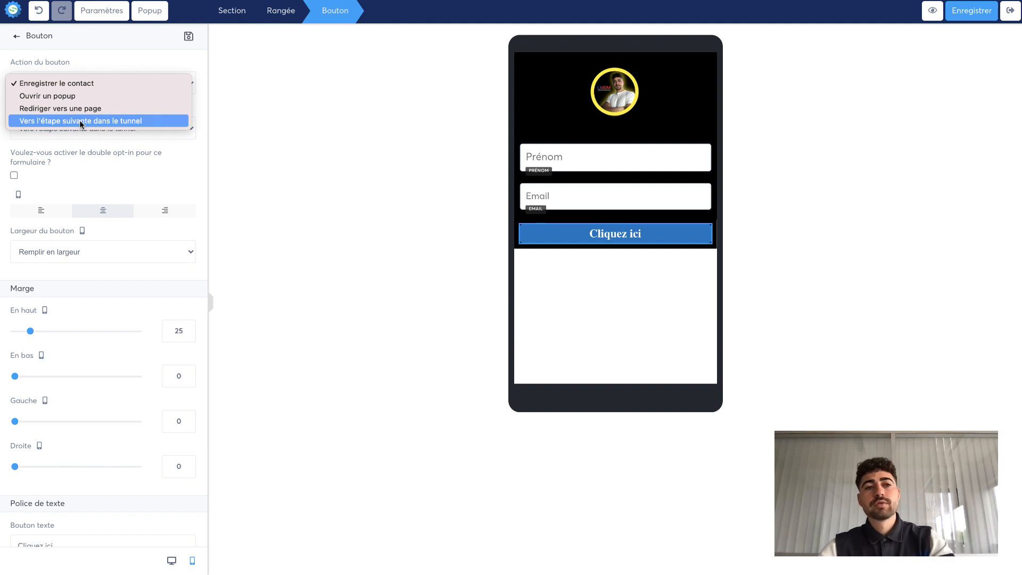
left_click(84, 84)
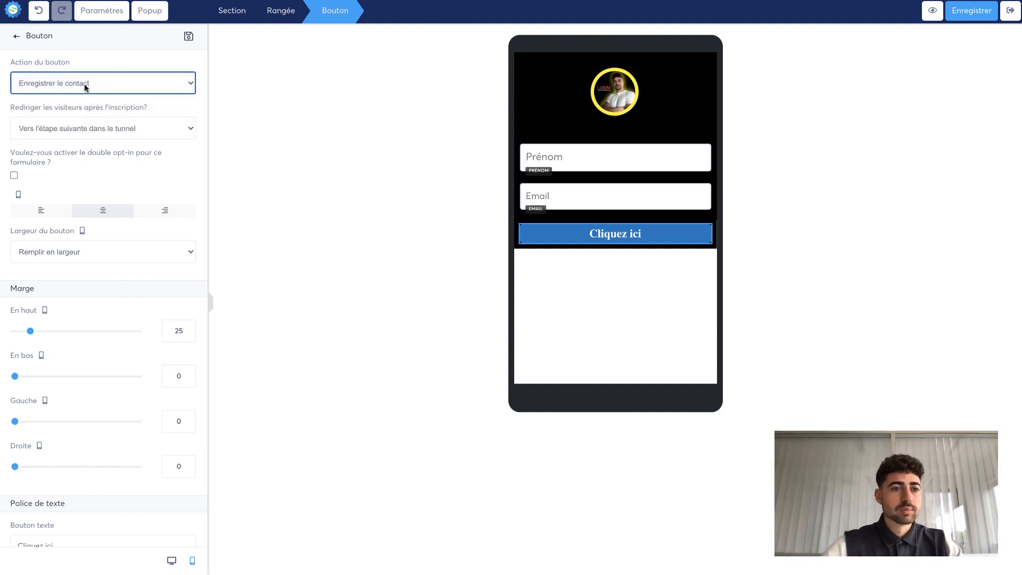
left_click(87, 131)
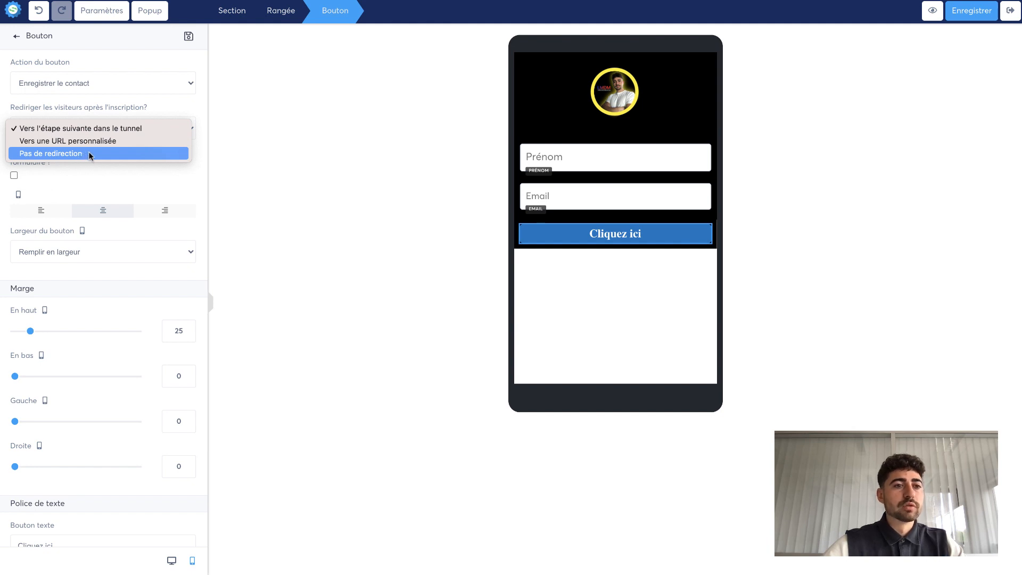
left_click(90, 154)
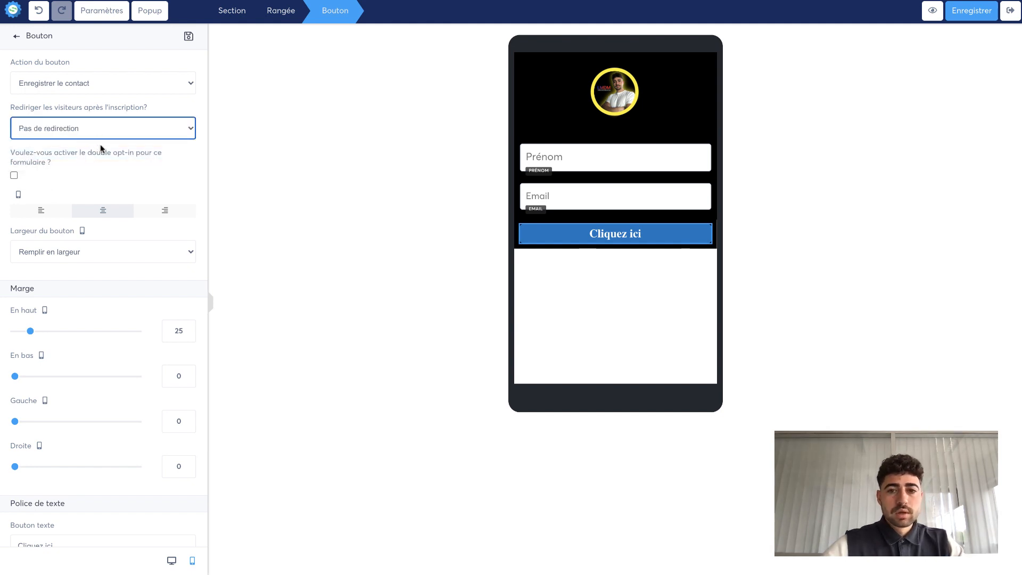
left_click(105, 130)
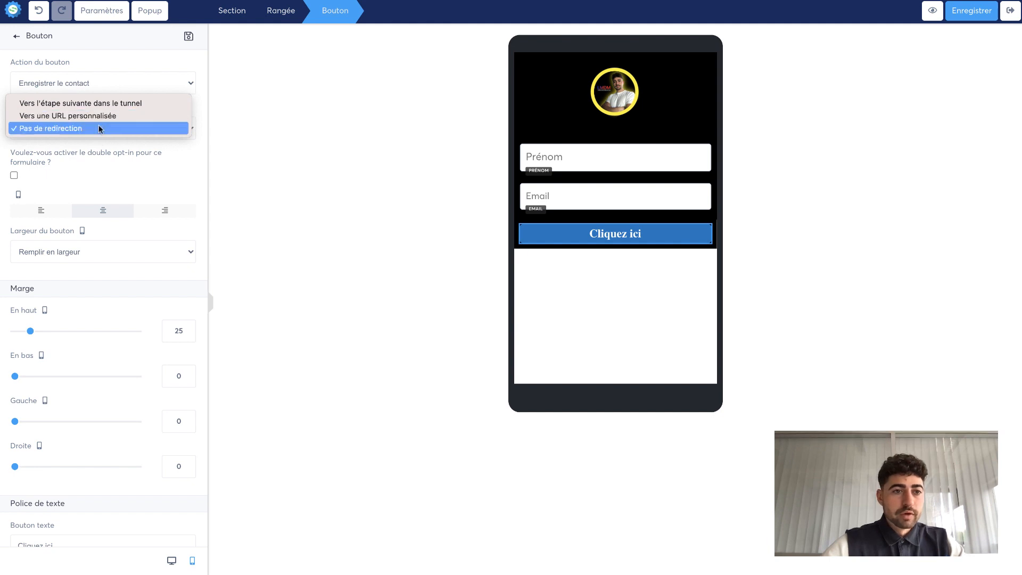
left_click(98, 153)
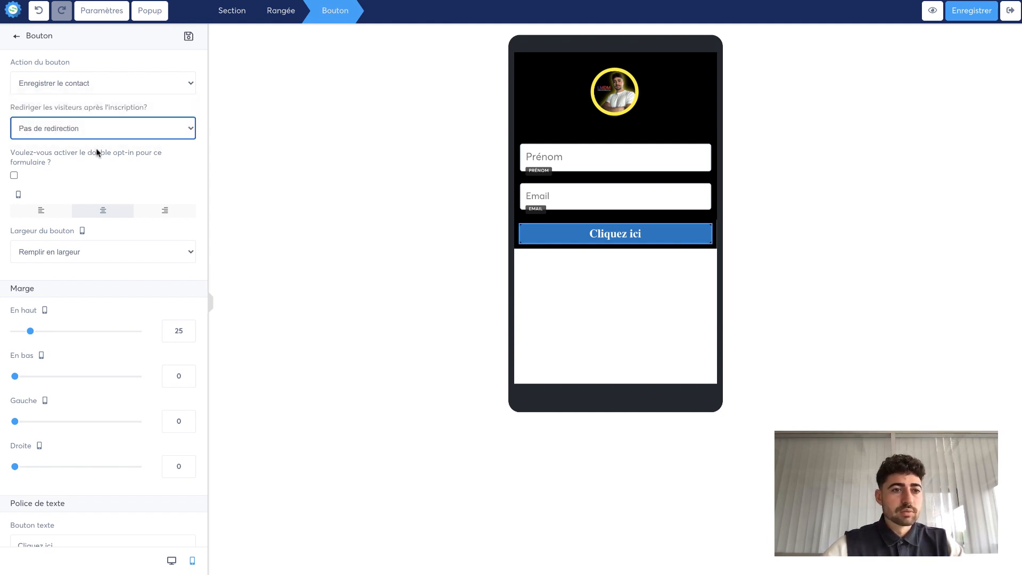
- Change the button text to Valider
scroll(96, 168, "down", 3)
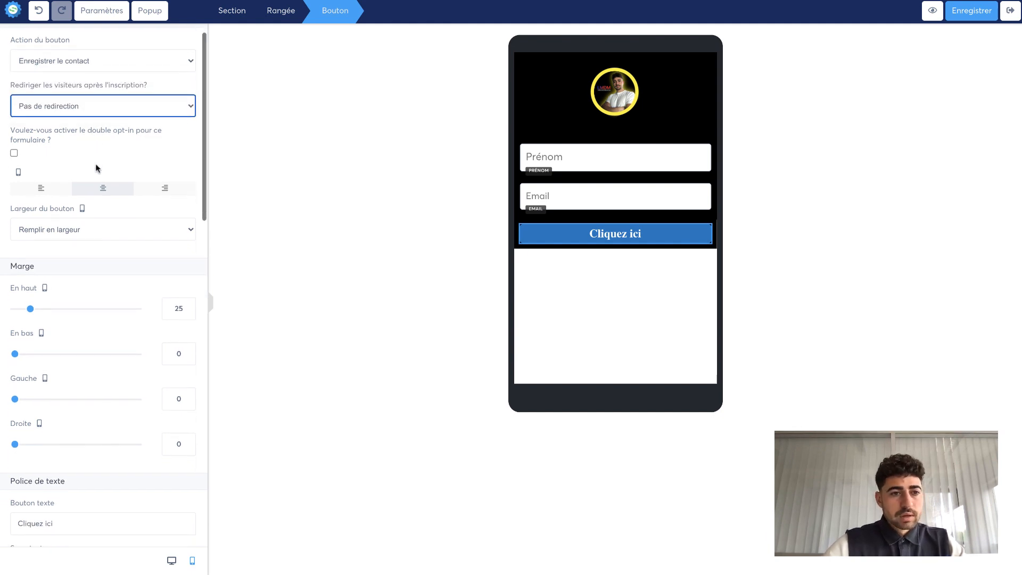
scroll(96, 168, "up", 3)
scroll(97, 169, "down", 3)
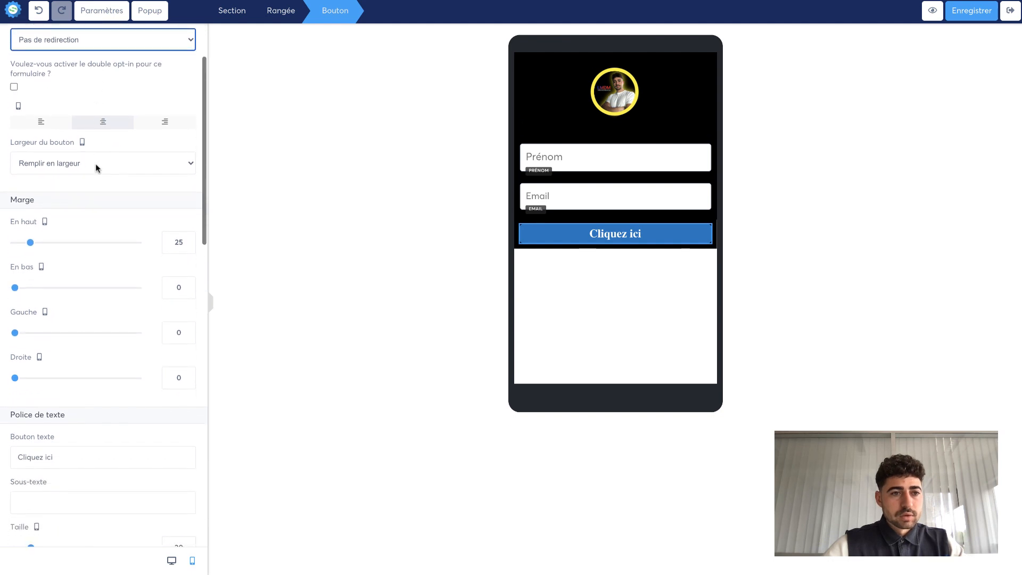
scroll(95, 164, "down", 5)
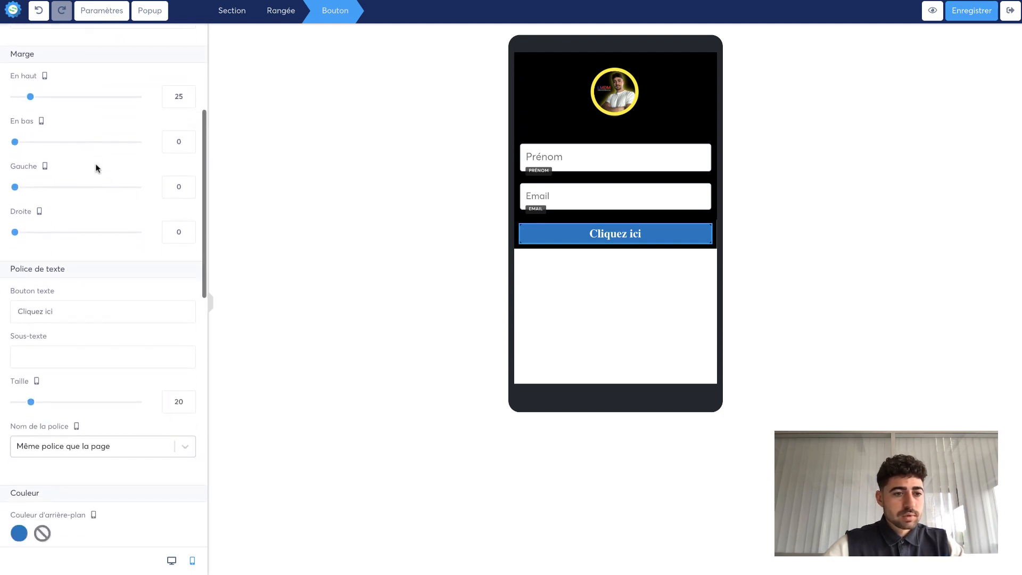
left_click(72, 195)
left_click_drag(72, 194, 0, 202)
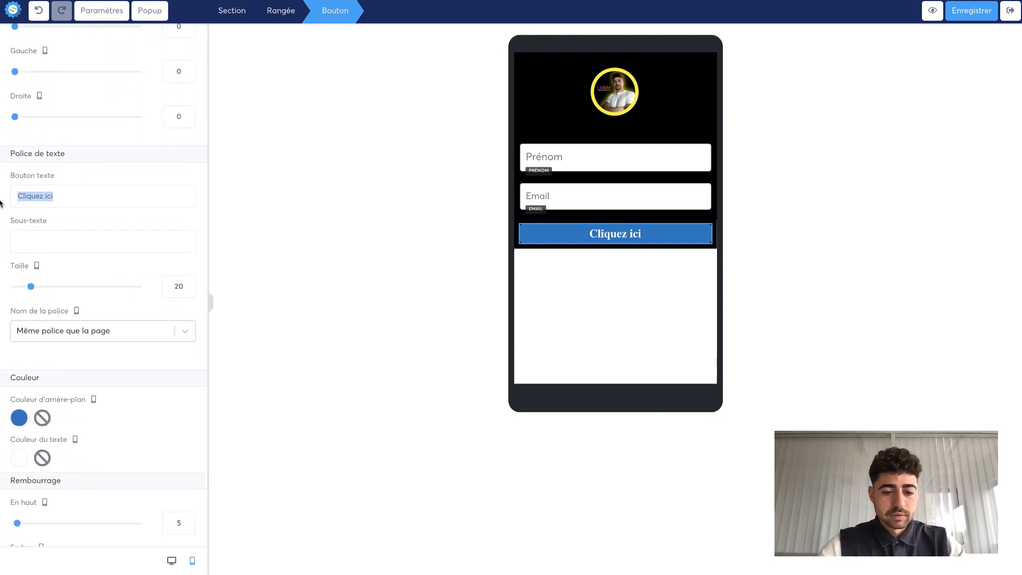
type("Valider")
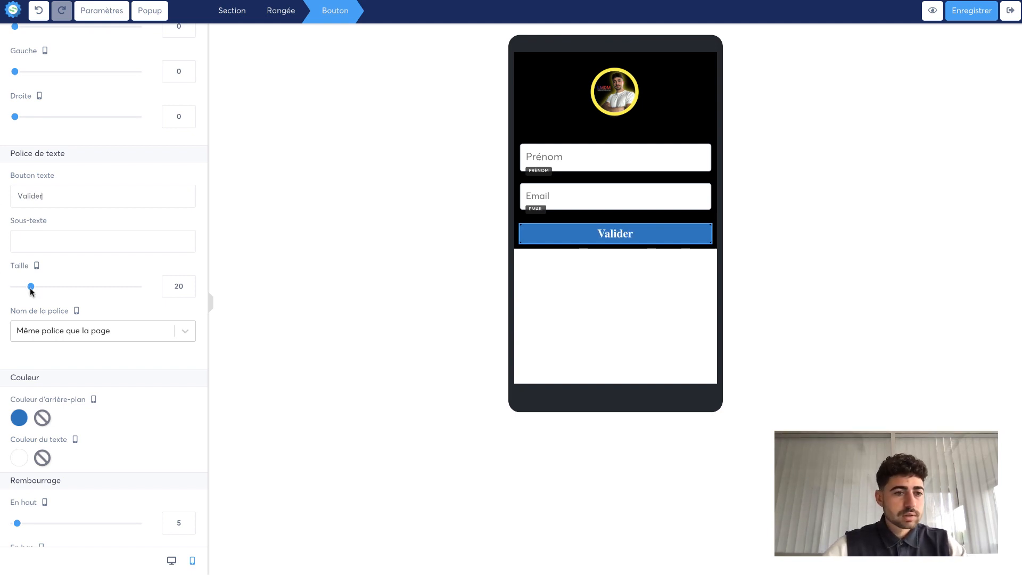
- Set the button font to the Google font Poppins
left_click(46, 331)
left_click(46, 379)
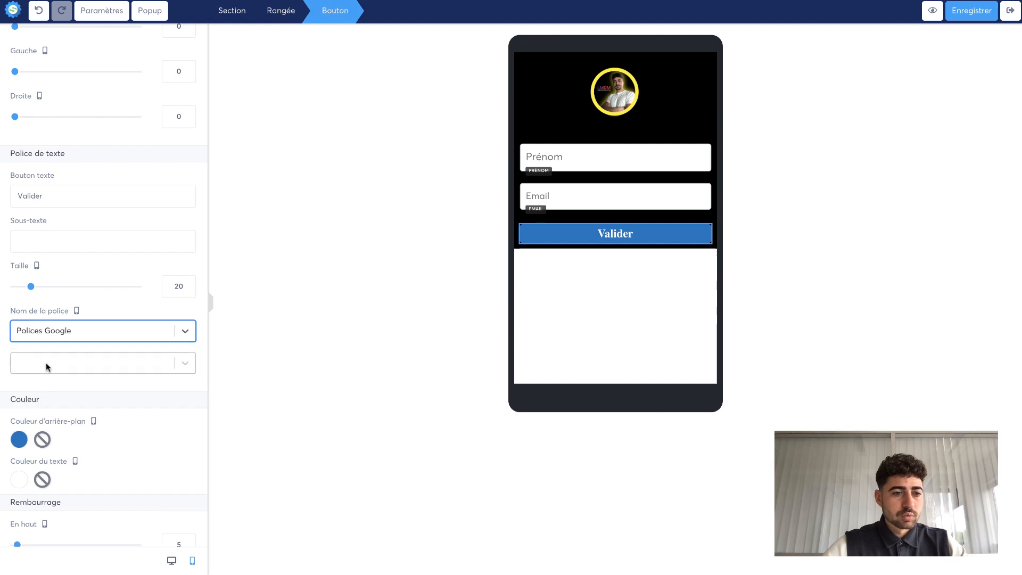
left_click(45, 367)
type("pop")
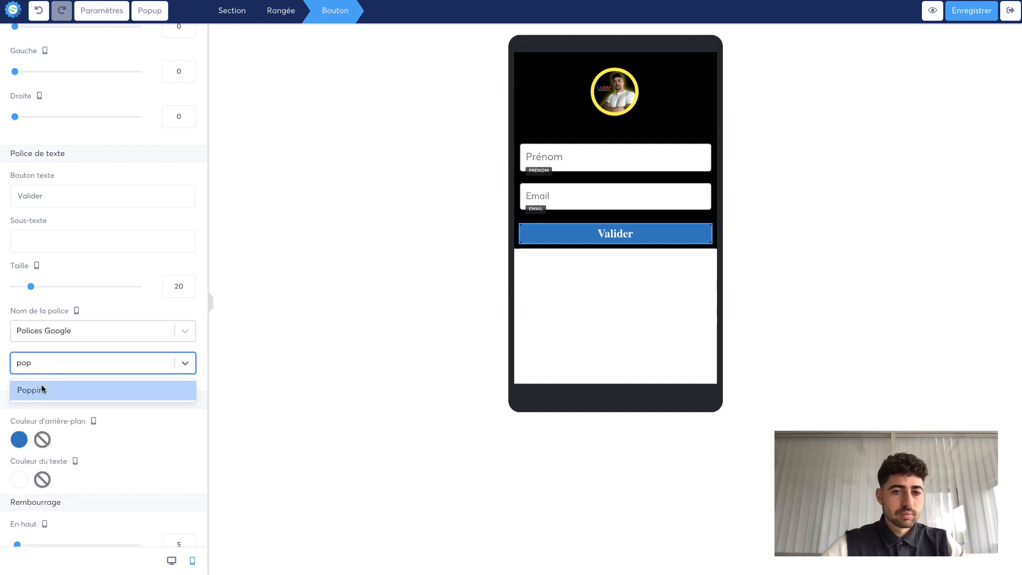
left_click(42, 389)
- Set the button background color to yellow FFEB00
scroll(88, 394, "down", 3)
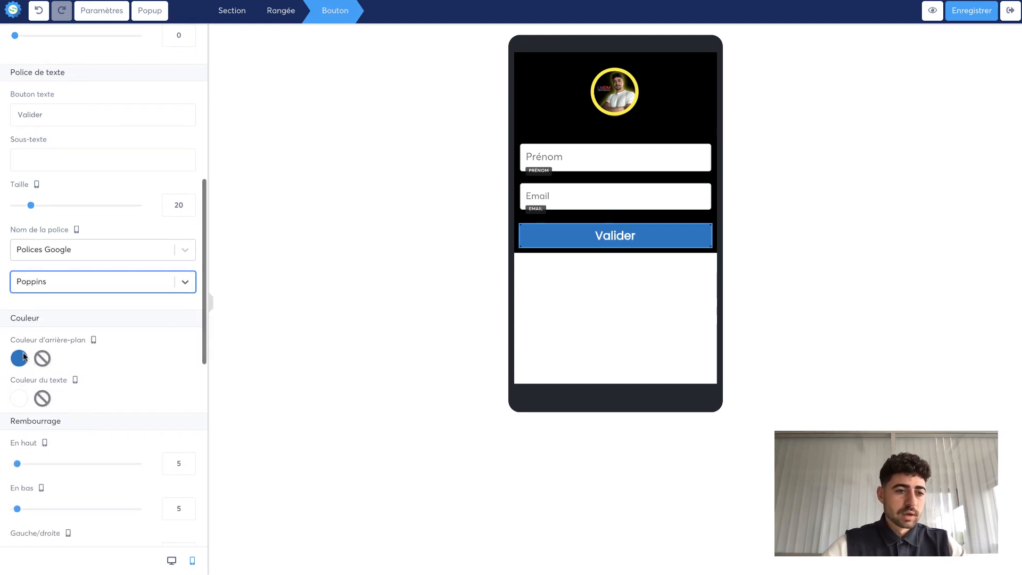
left_click(19, 358)
left_click(101, 400)
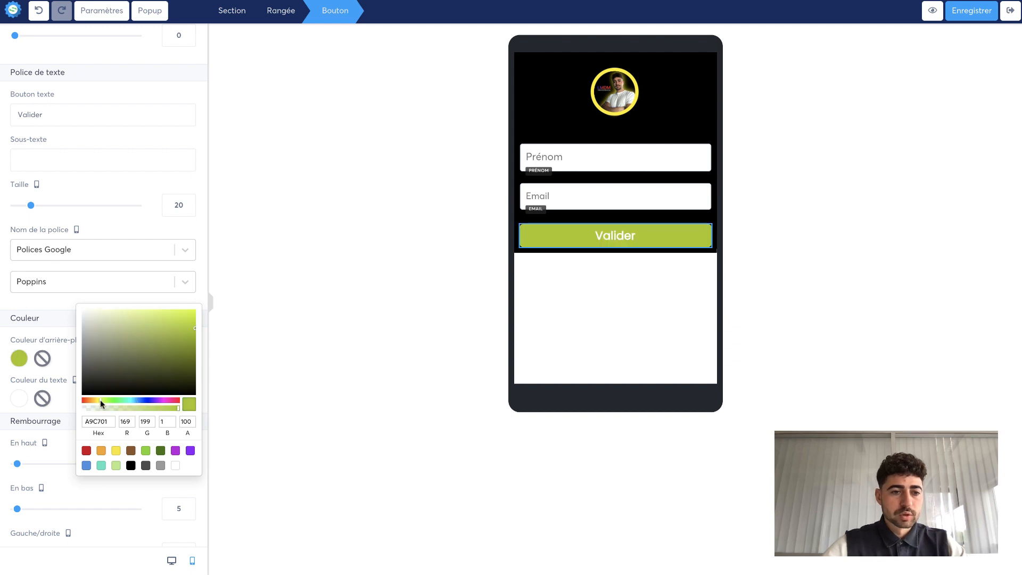
left_click_drag(98, 401, 102, 399)
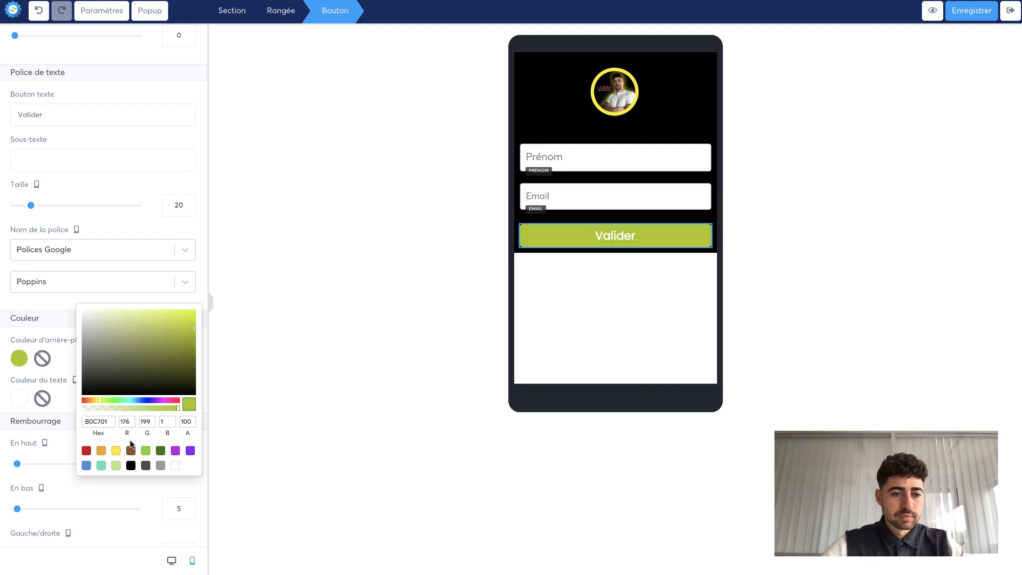
left_click(115, 450)
left_click(177, 327)
left_click_drag(178, 327, 242, 300)
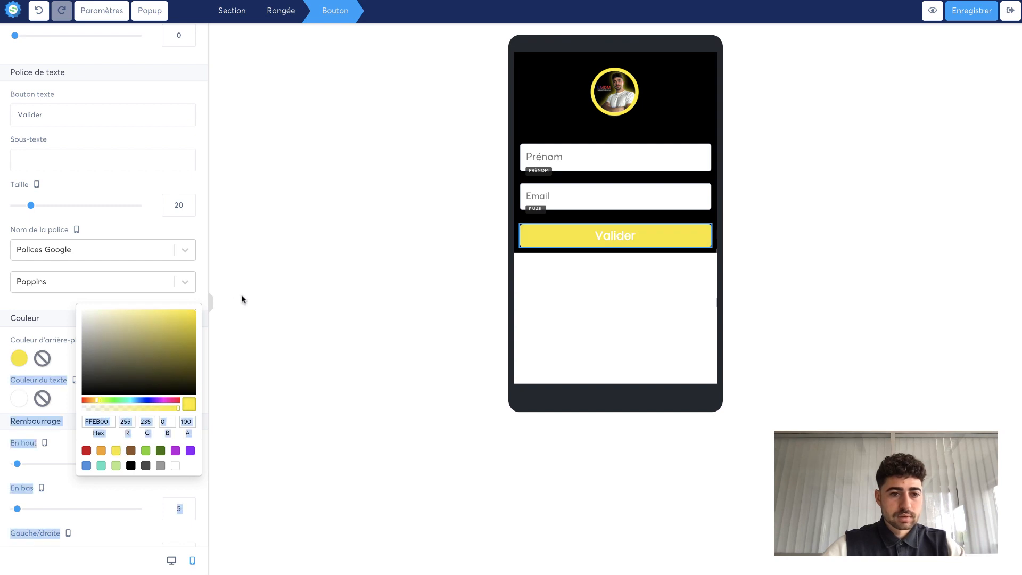
left_click(52, 305)
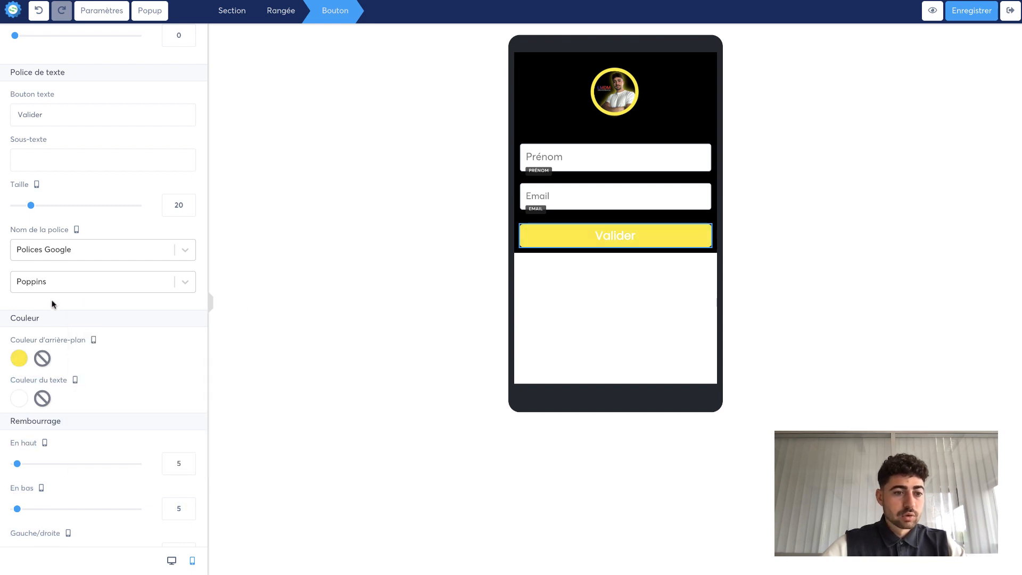
- Set the button text color to black
scroll(46, 302, "down", 1)
left_click(22, 345)
left_click_drag(104, 351, 37, 379)
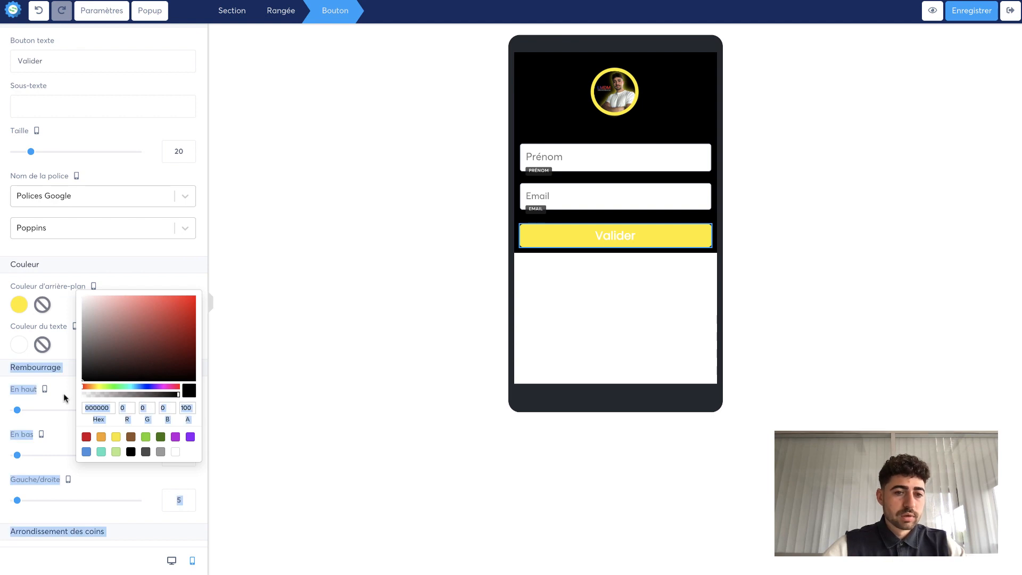
left_click(3, 341)
left_click(313, 333)
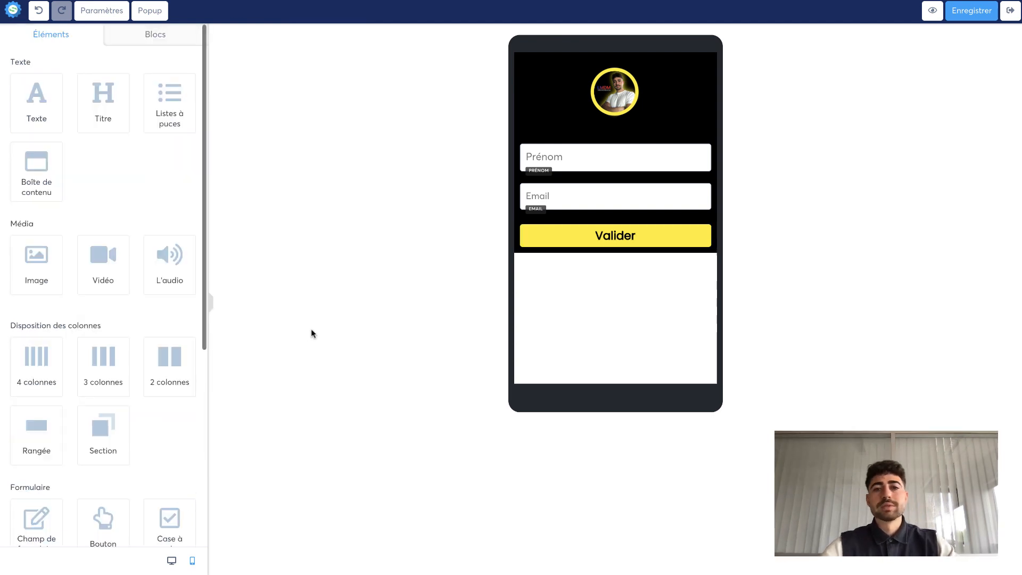
- Reduce the button's top margin to 20
left_click(625, 239)
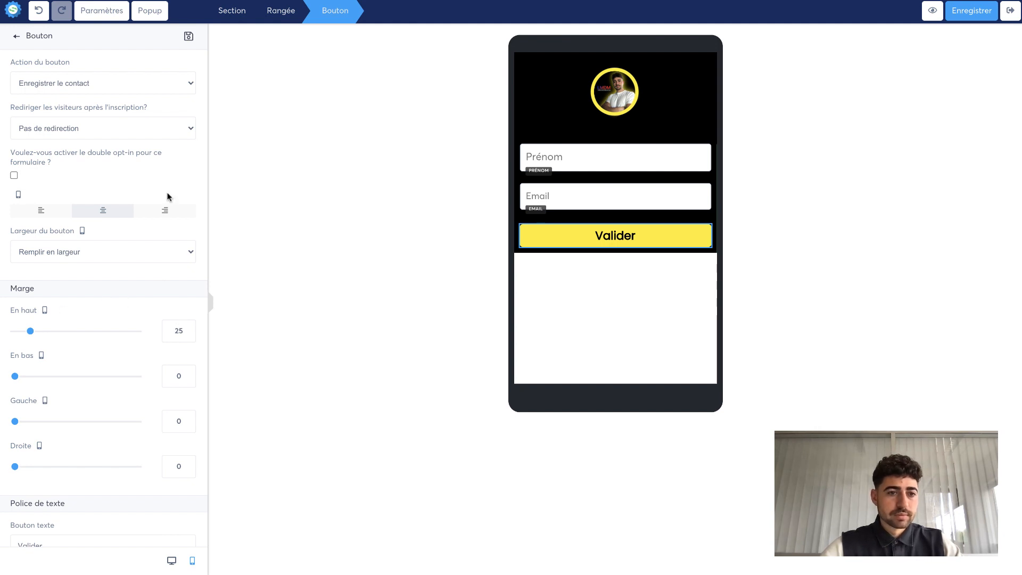
left_click(189, 335)
left_click(189, 334)
left_click(189, 334)
left_click(189, 334)
left_click(188, 334)
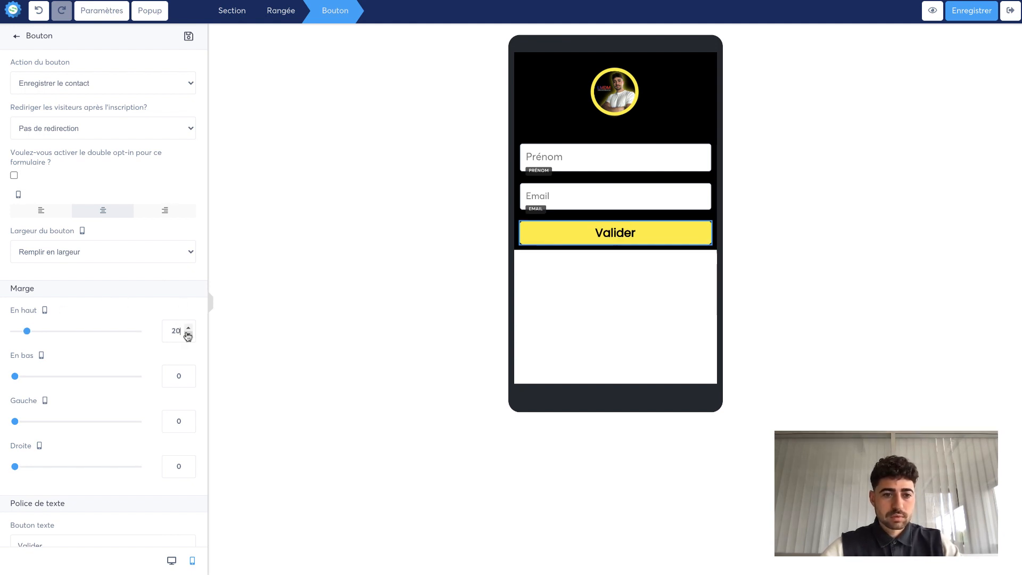
left_click(441, 289)
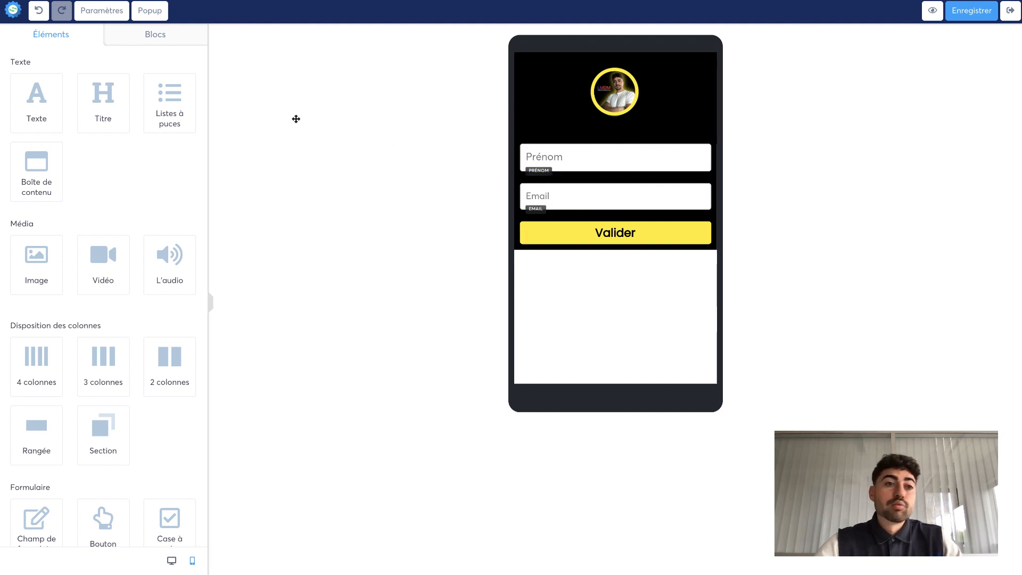
left_click_drag(39, 100, 624, 148)
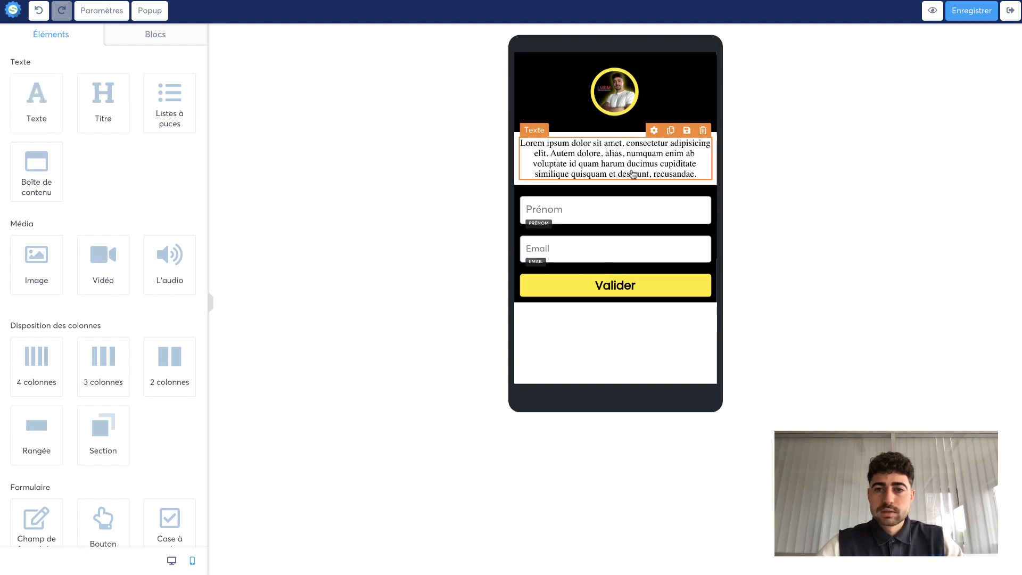
left_click(703, 133)
left_click(623, 36)
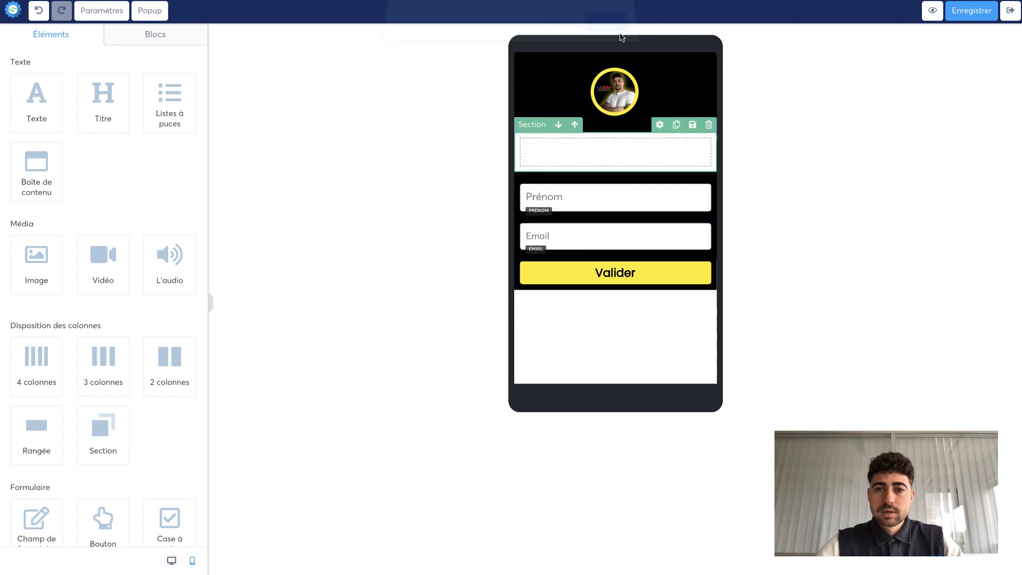
left_click(712, 127)
left_click(611, 36)
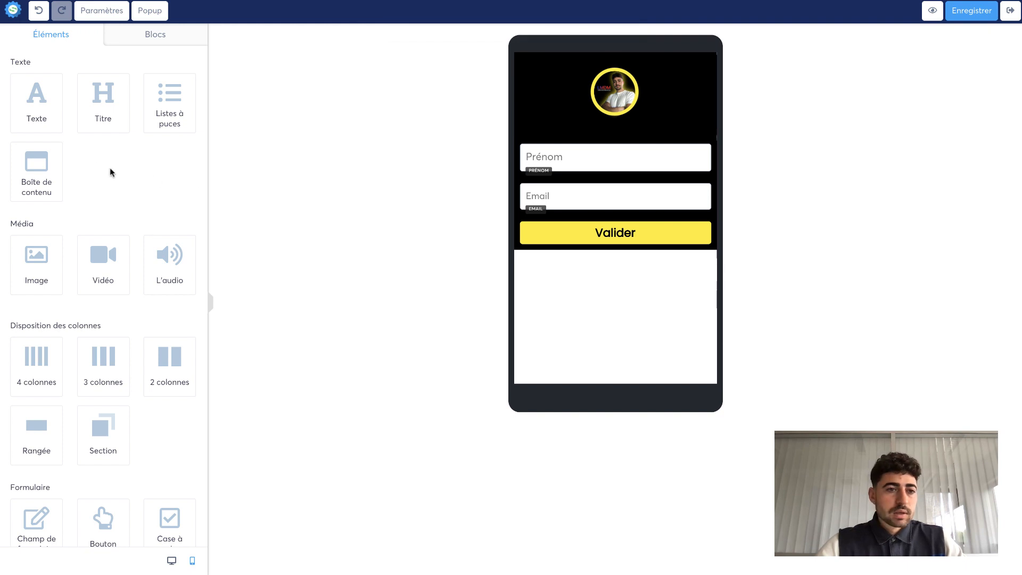
- Insert a text block above the signup form and delete its placeholder text
left_click_drag(45, 111, 648, 160)
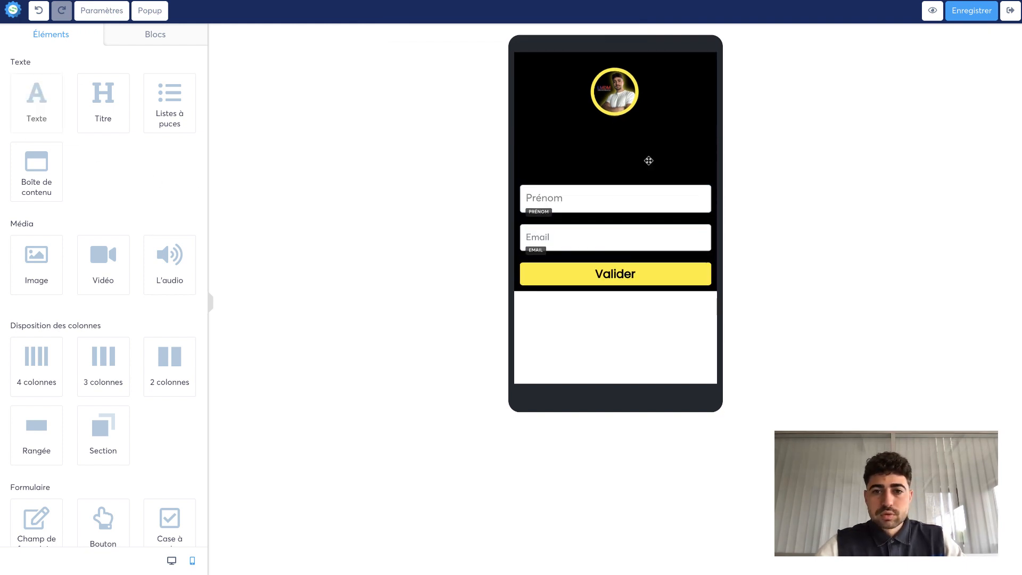
triple_click(577, 164)
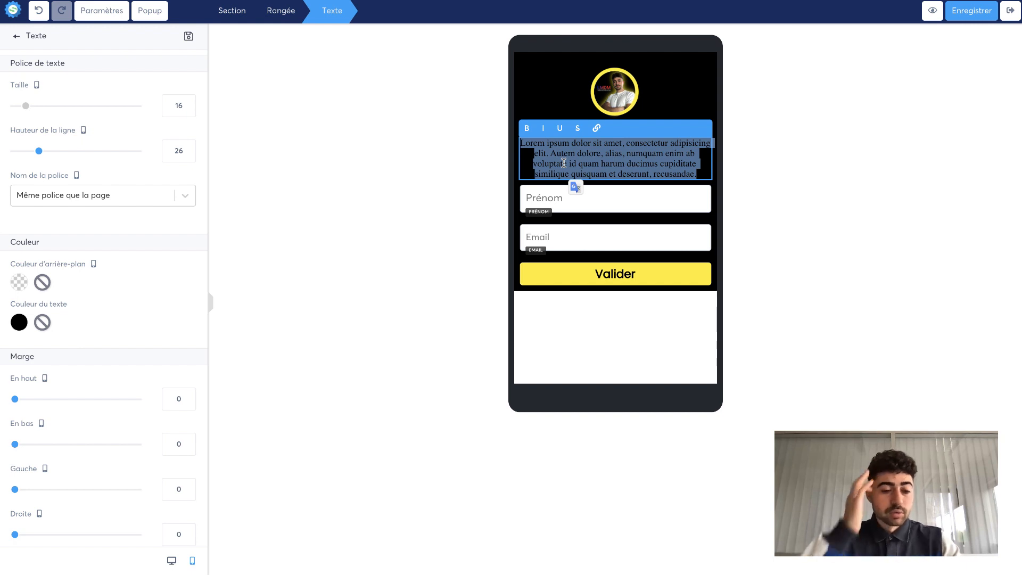
key("BackSpace")
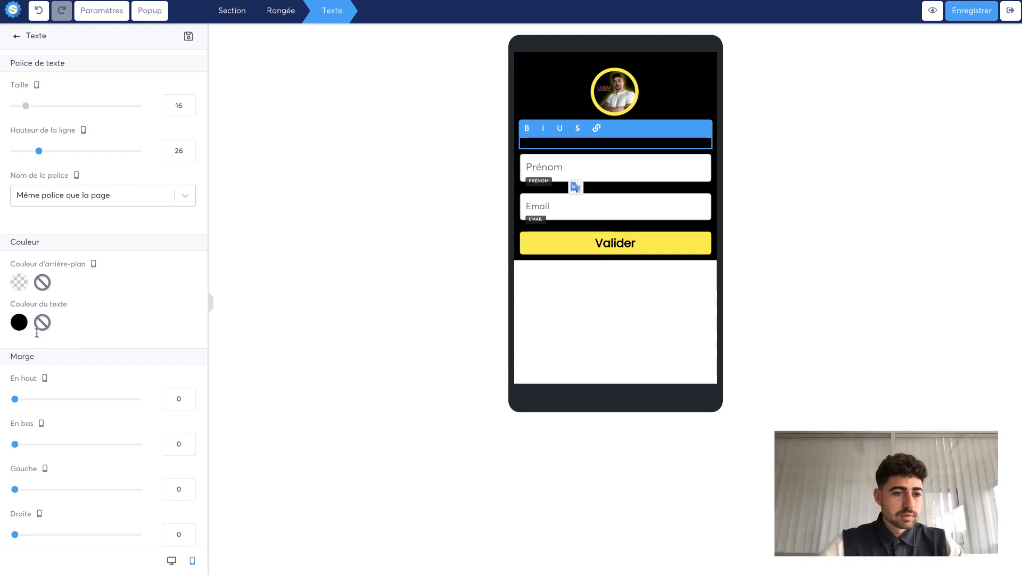
- Set the text block's text color to white
left_click(20, 329)
left_click_drag(84, 357, 55, 250)
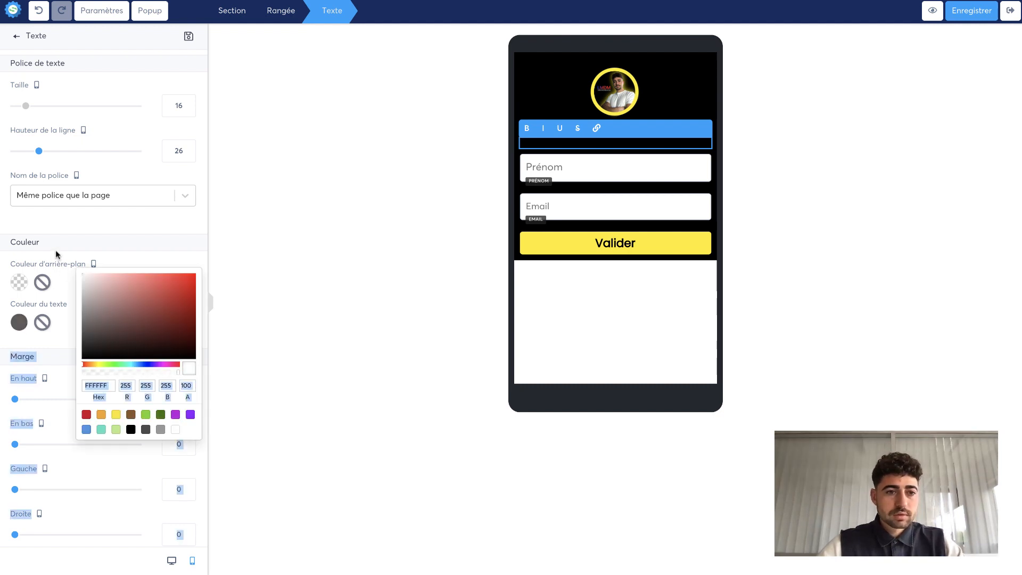
left_click(283, 258)
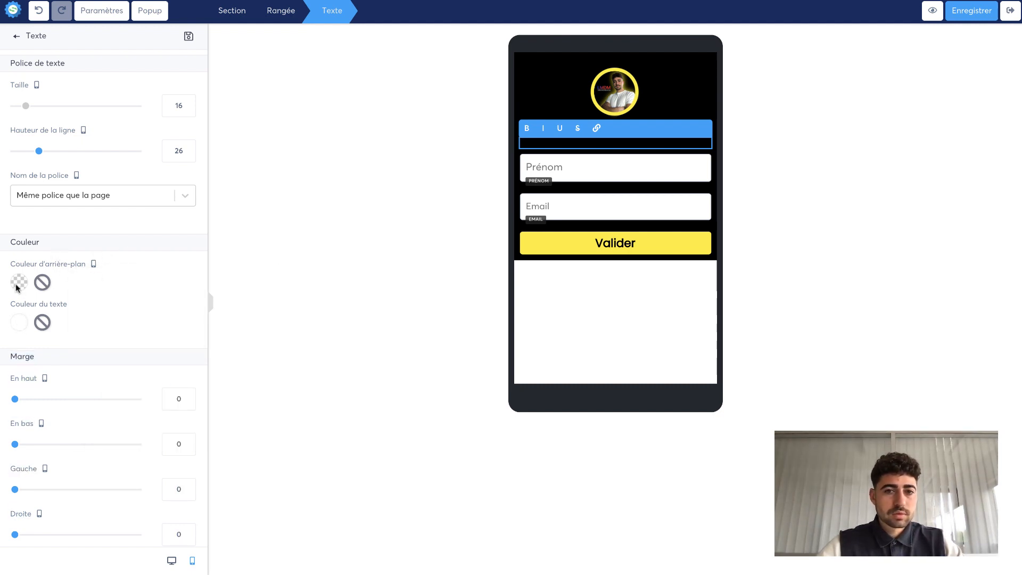
left_click(349, 280)
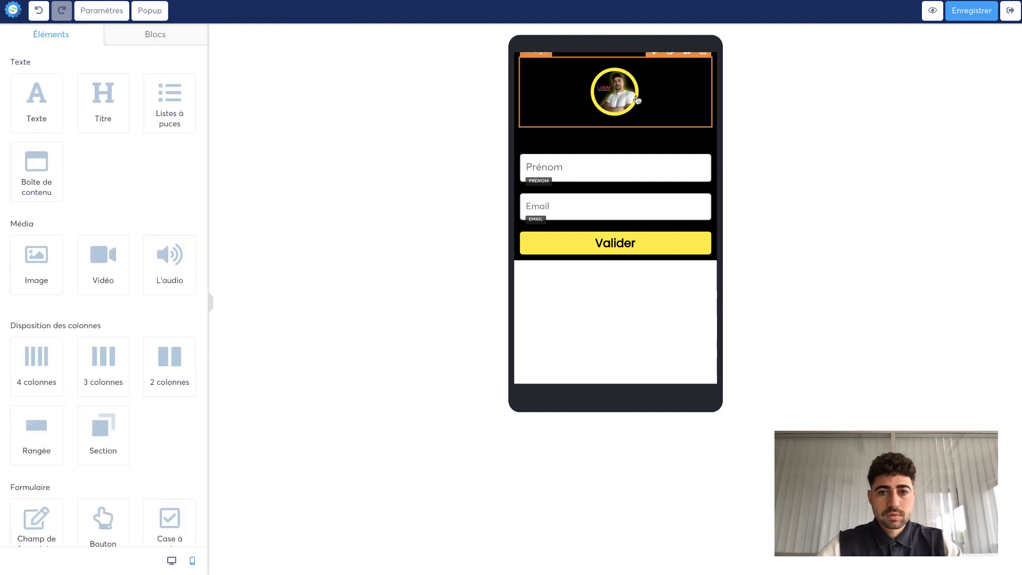
- Select the "recois ..." text and set its text color to white
left_click(578, 142)
triple_click(579, 141)
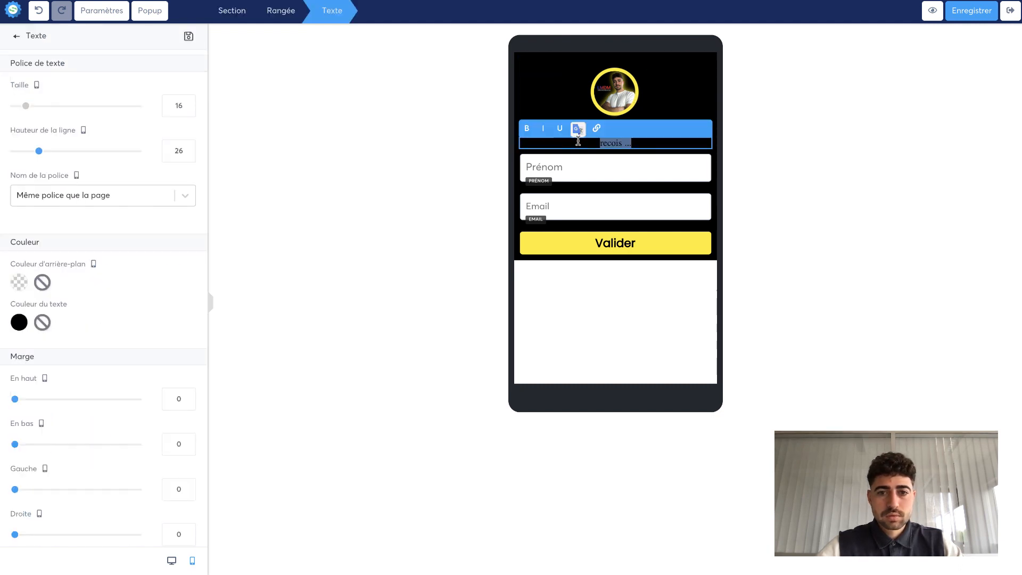
left_click(19, 324)
left_click_drag(101, 324, 39, 254)
left_click(325, 281)
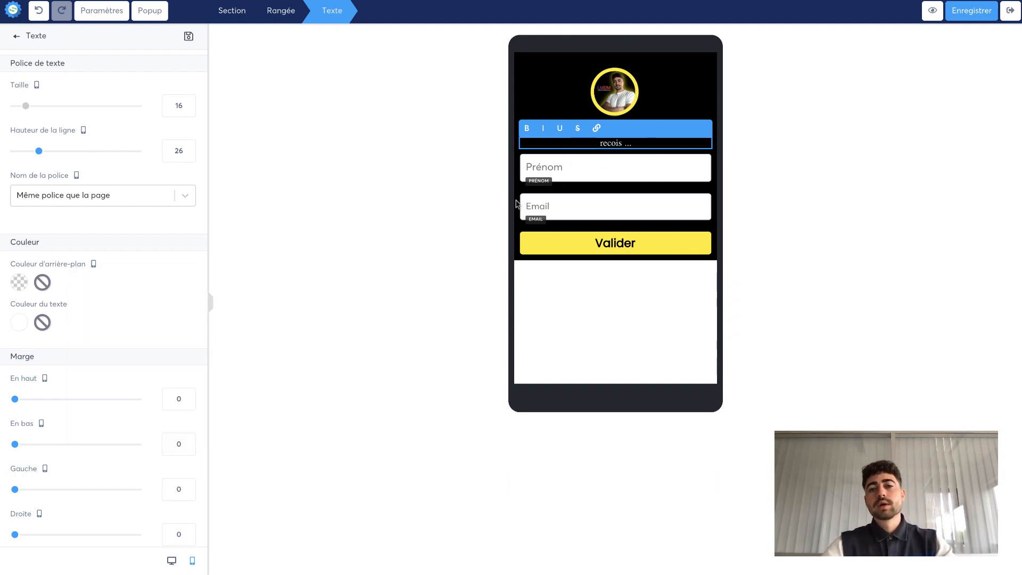
left_click(474, 279)
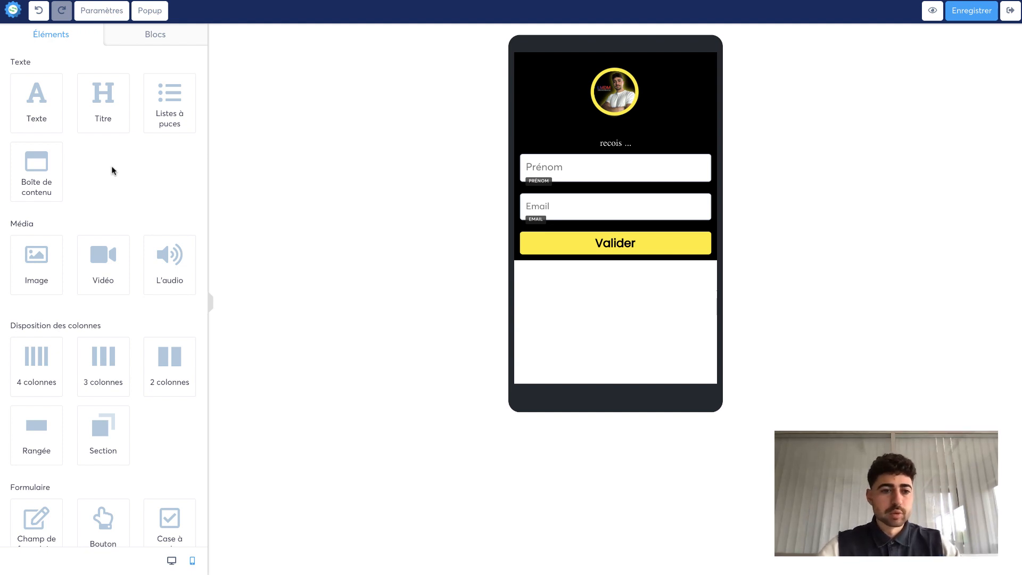
- Add a new section below the signup form
scroll(111, 165, "down", 5)
scroll(112, 168, "down", 2)
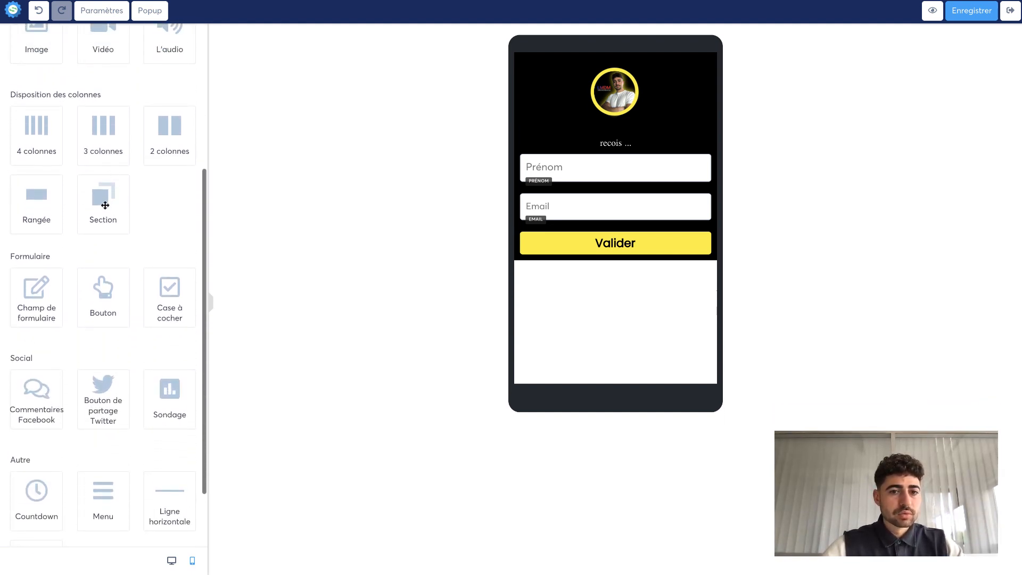
left_click_drag(105, 206, 609, 269)
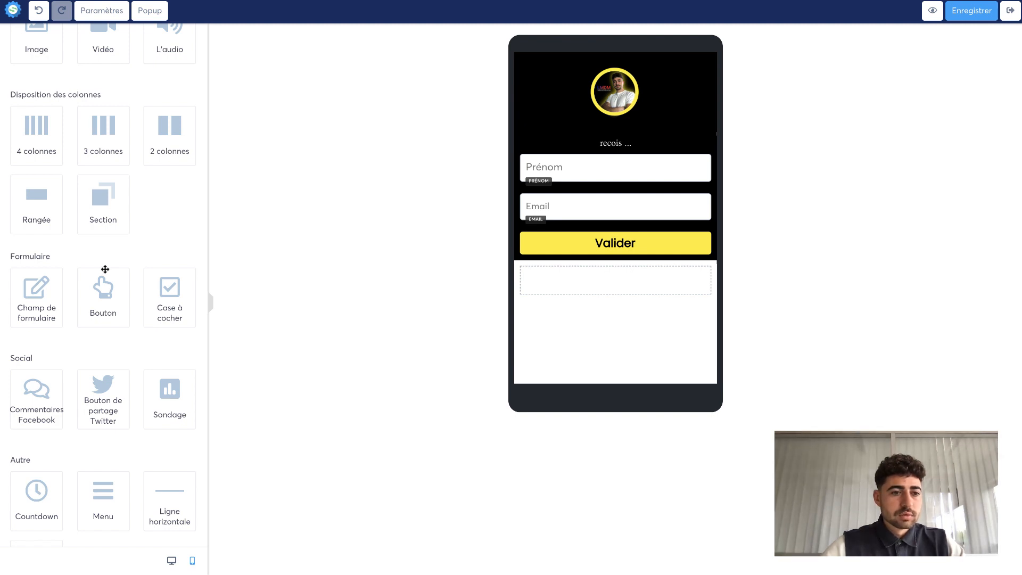
- Add a button element into the new section
scroll(74, 315, "down", 2)
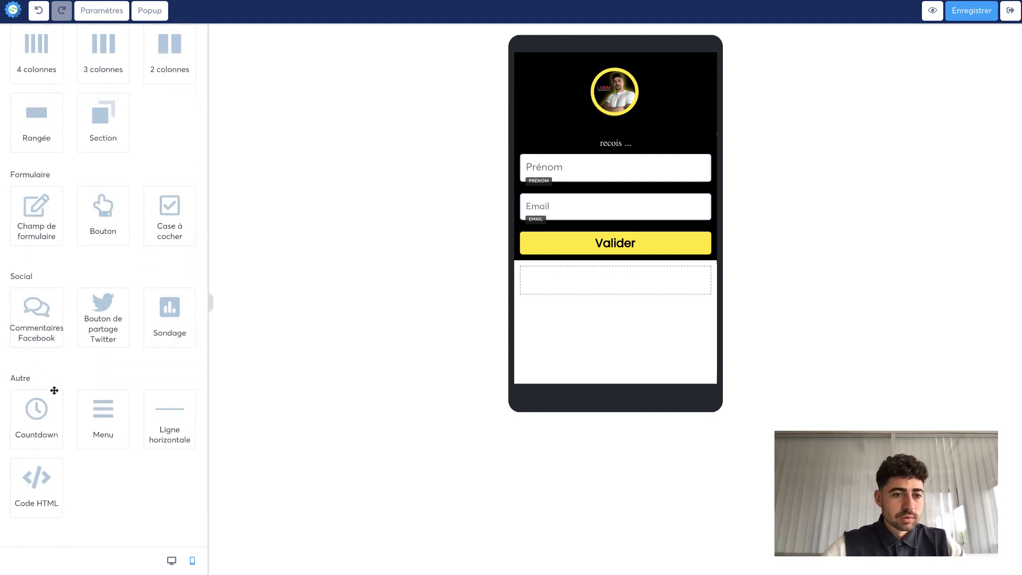
scroll(101, 276, "up", 8)
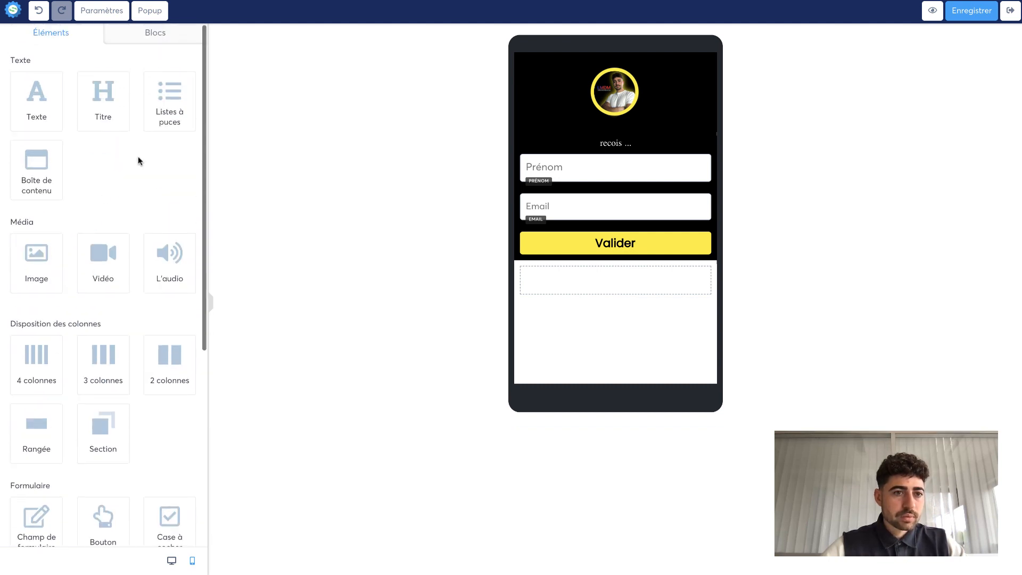
scroll(139, 159, "down", 6)
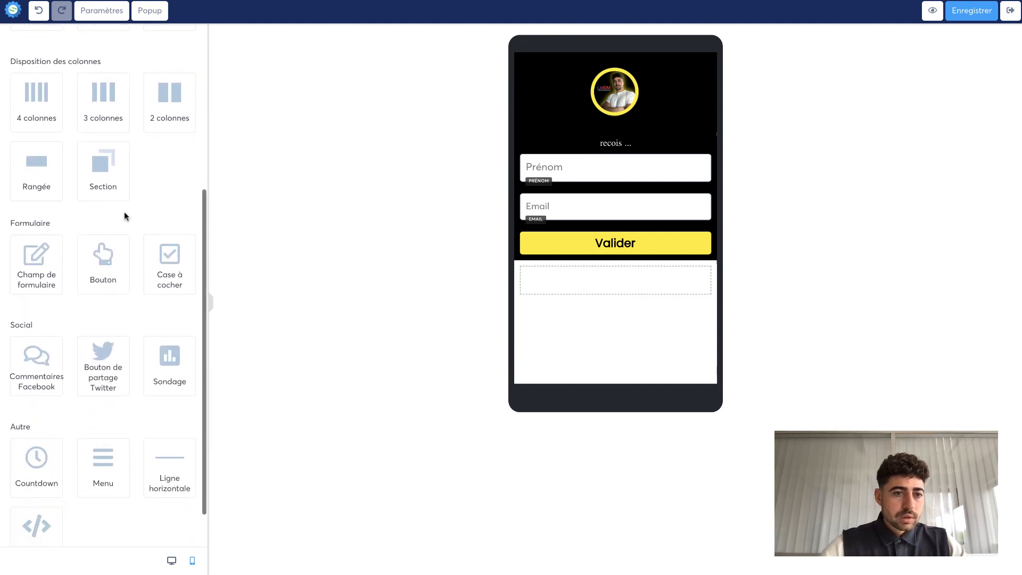
left_click_drag(105, 267, 617, 287)
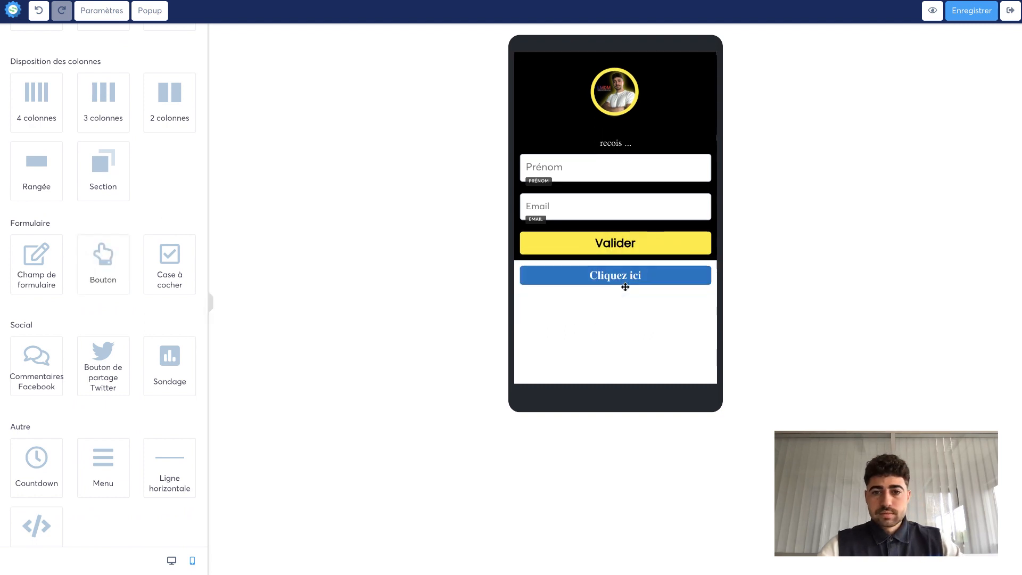
left_click(617, 288)
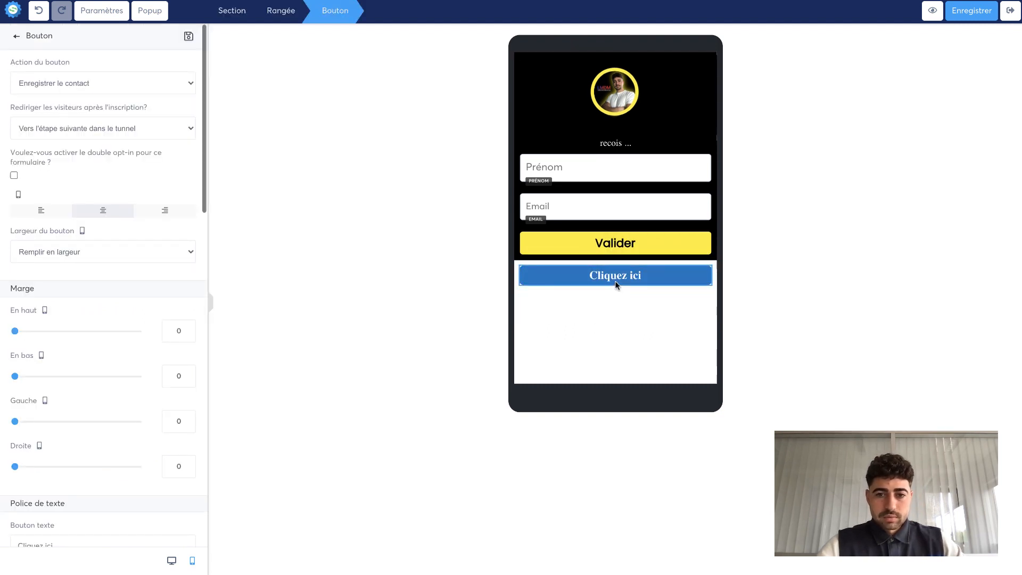
- Set the new section's background image to 110632x.png from the uploaded images
left_click(509, 305)
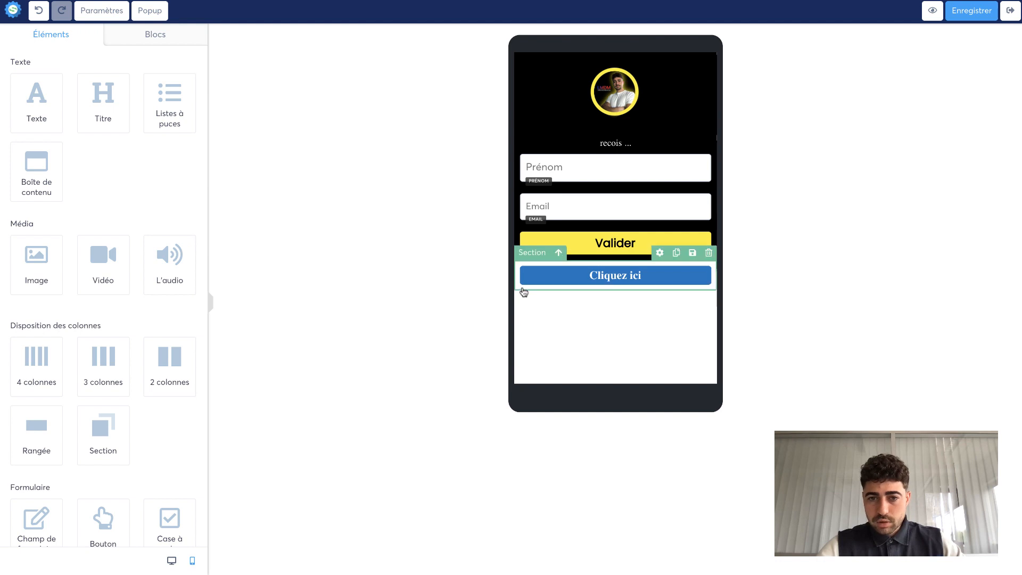
left_click(523, 292)
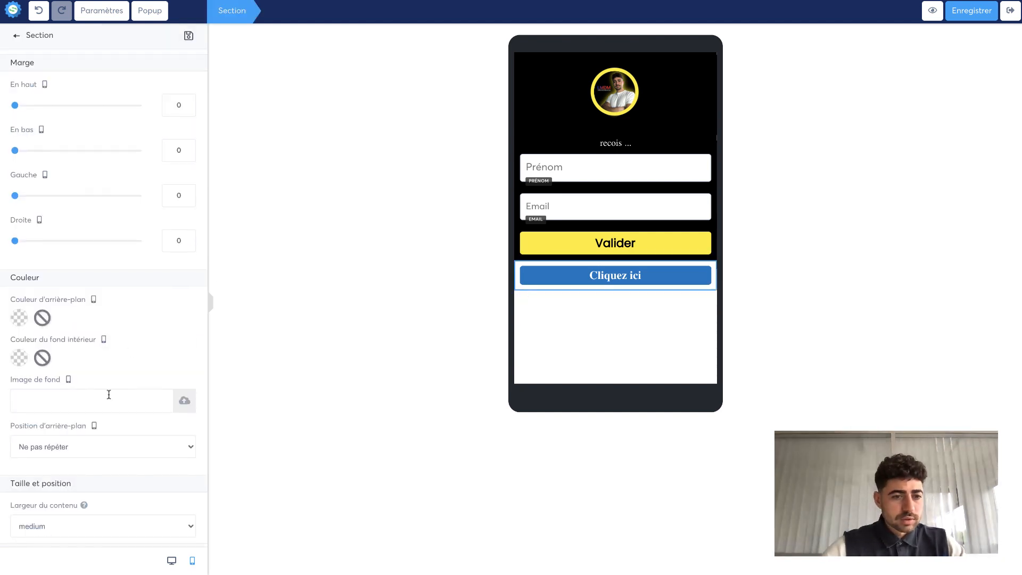
scroll(107, 392, "down", 1)
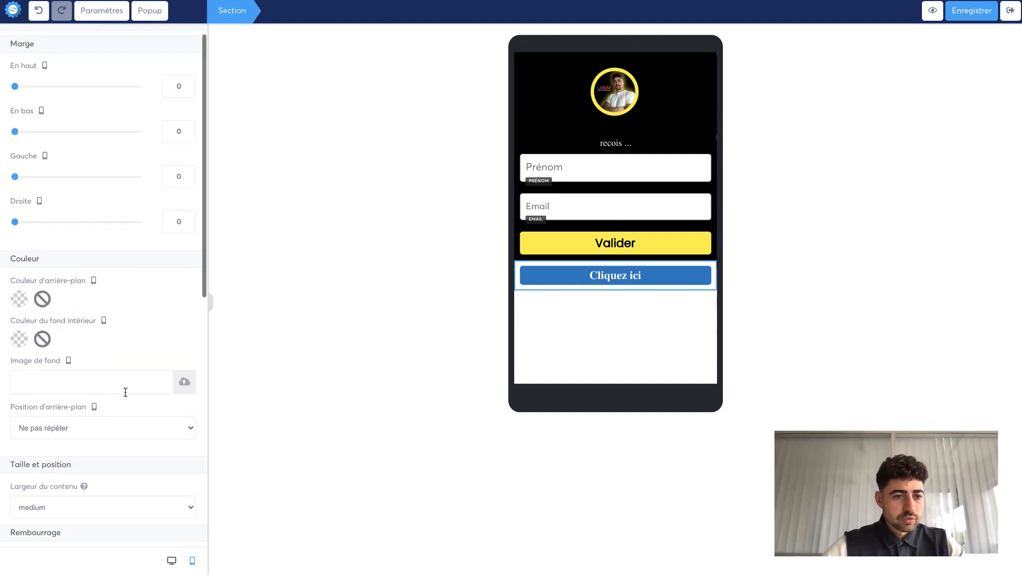
left_click(183, 383)
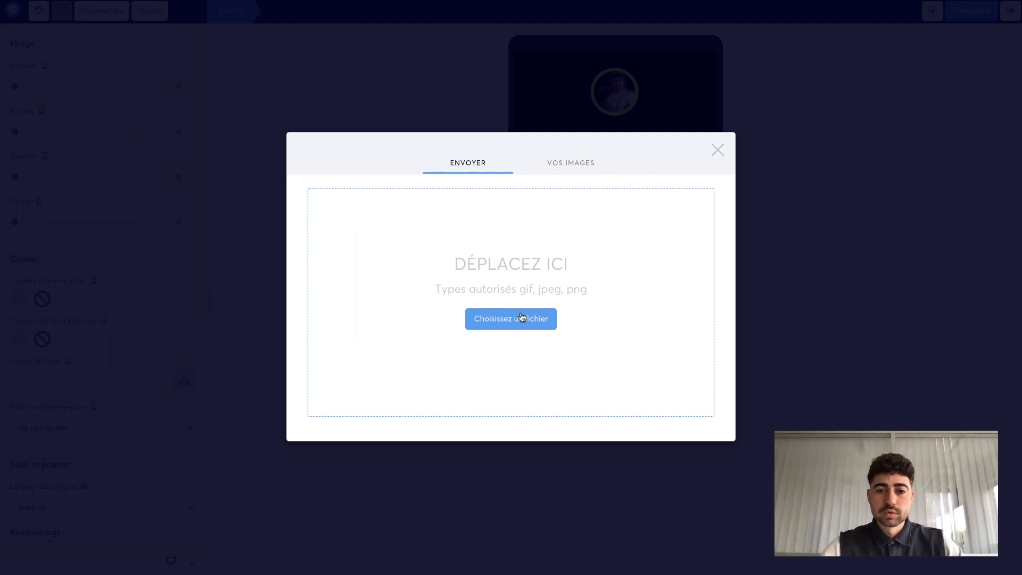
left_click(573, 166)
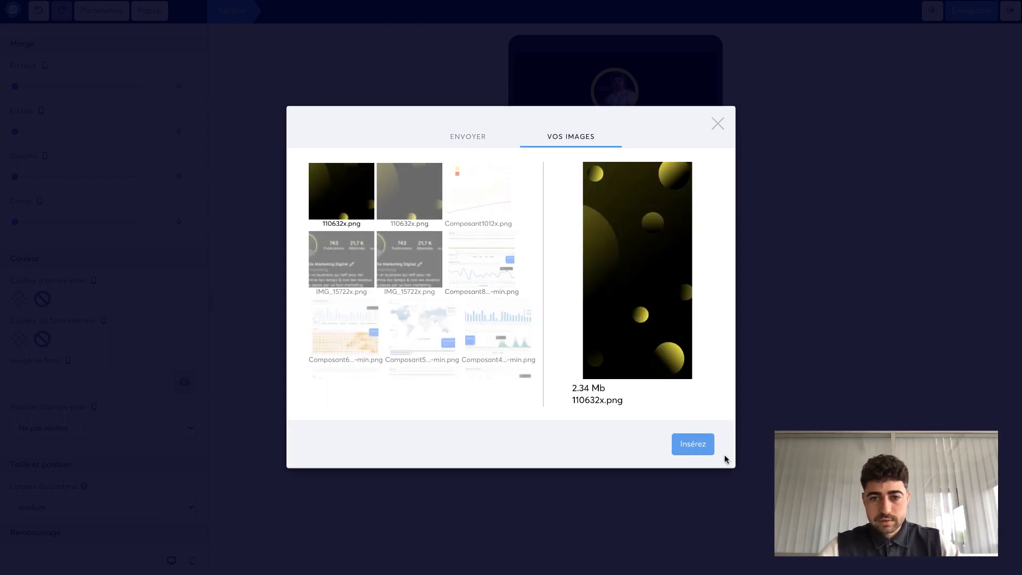
left_click(705, 448)
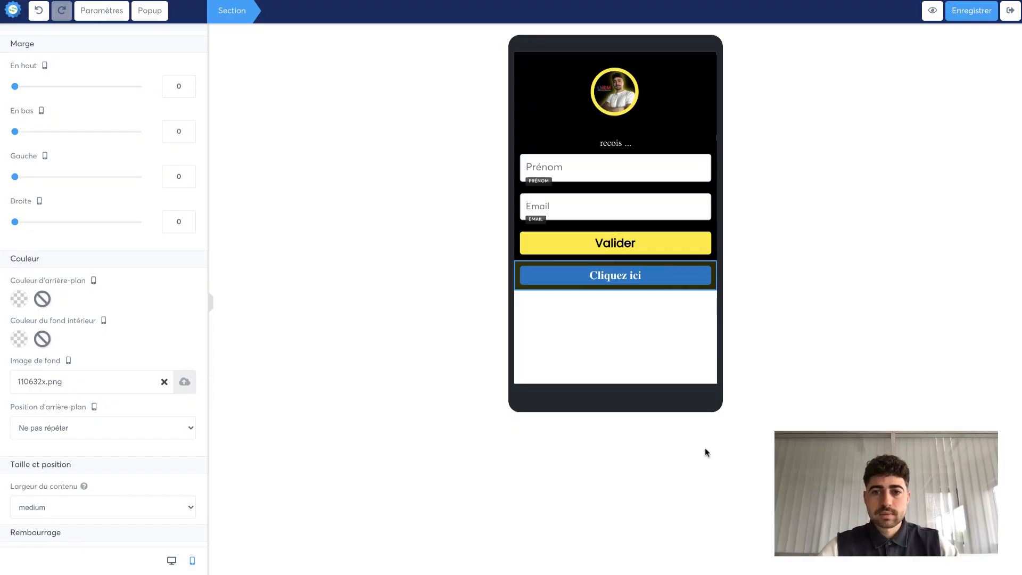
- Set the new button's action to redirect to a page
left_click(631, 281)
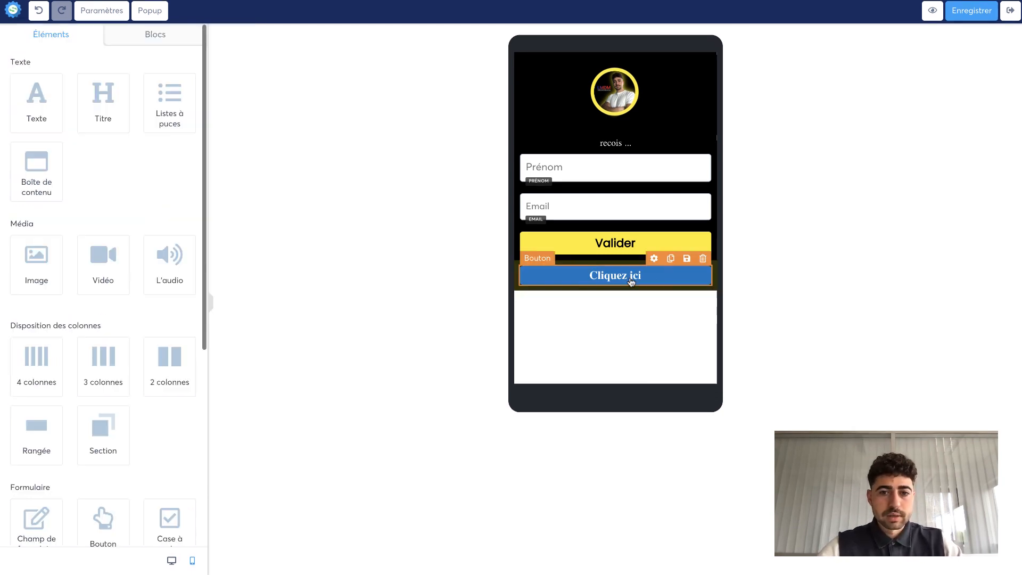
left_click(616, 281)
left_click(616, 282)
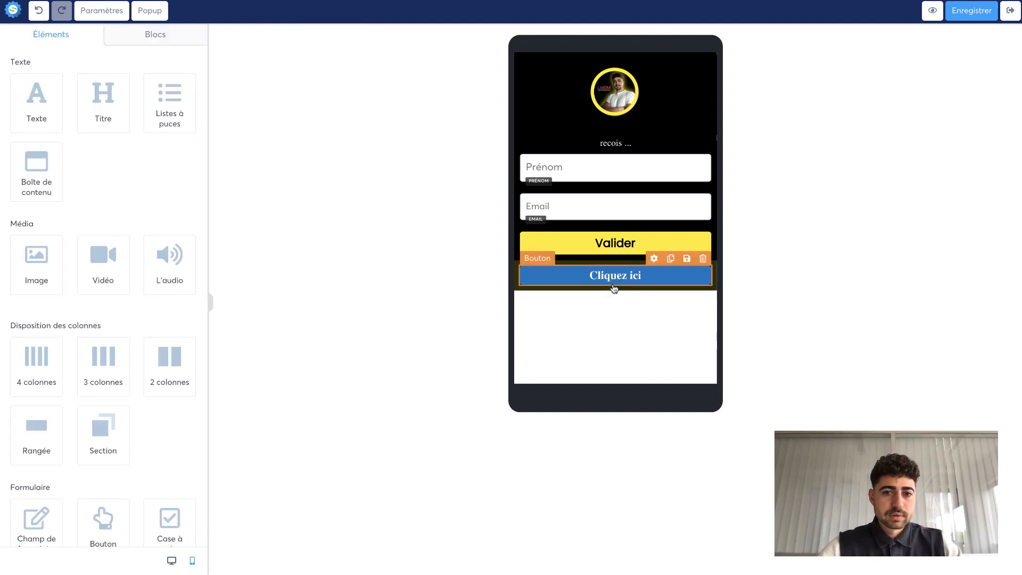
left_click(615, 288)
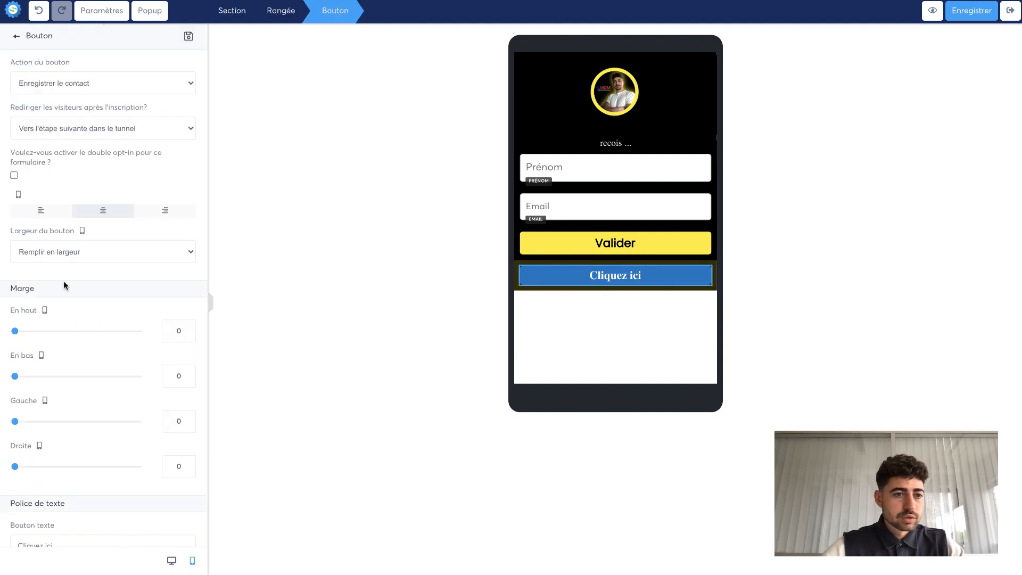
left_click(101, 83)
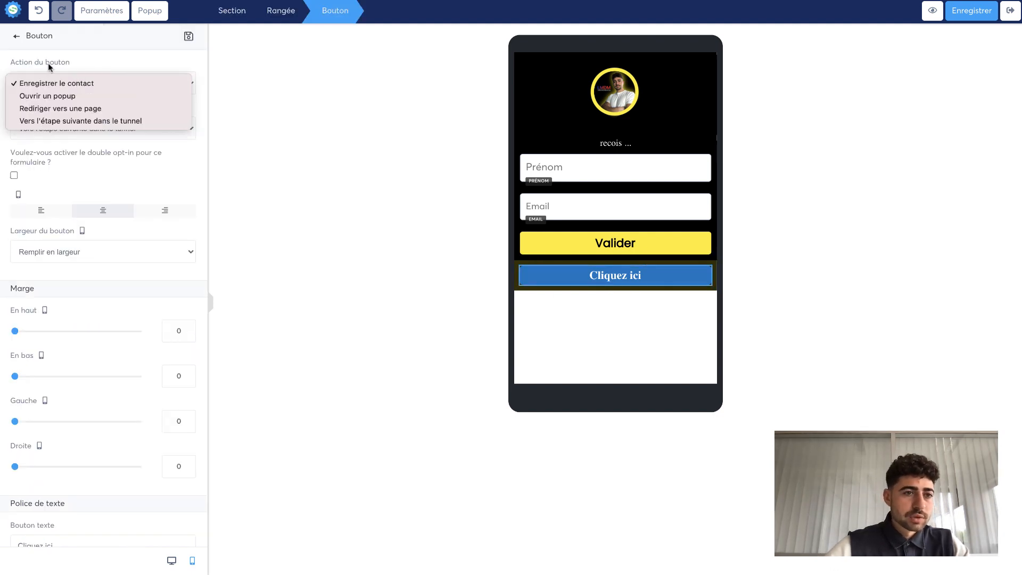
left_click(84, 110)
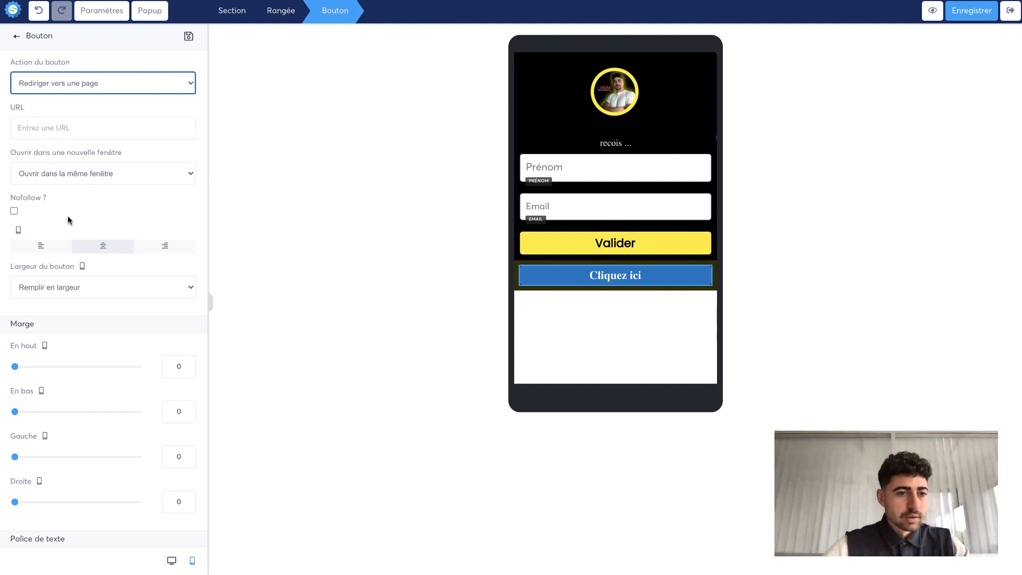
- Change the new button's text to Youtube
scroll(69, 237, "down", 1)
scroll(69, 237, "down", 10)
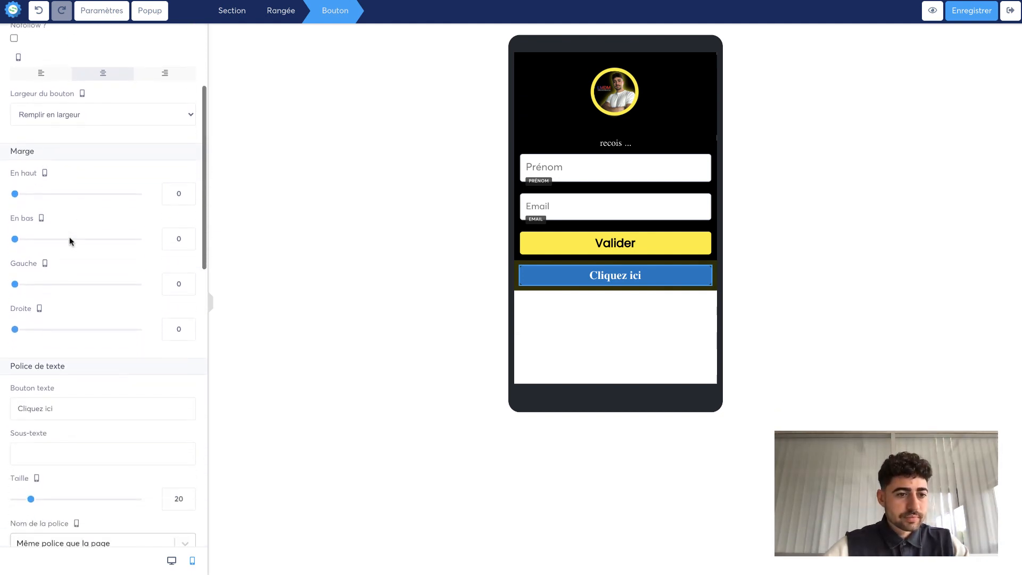
triple_click(56, 275)
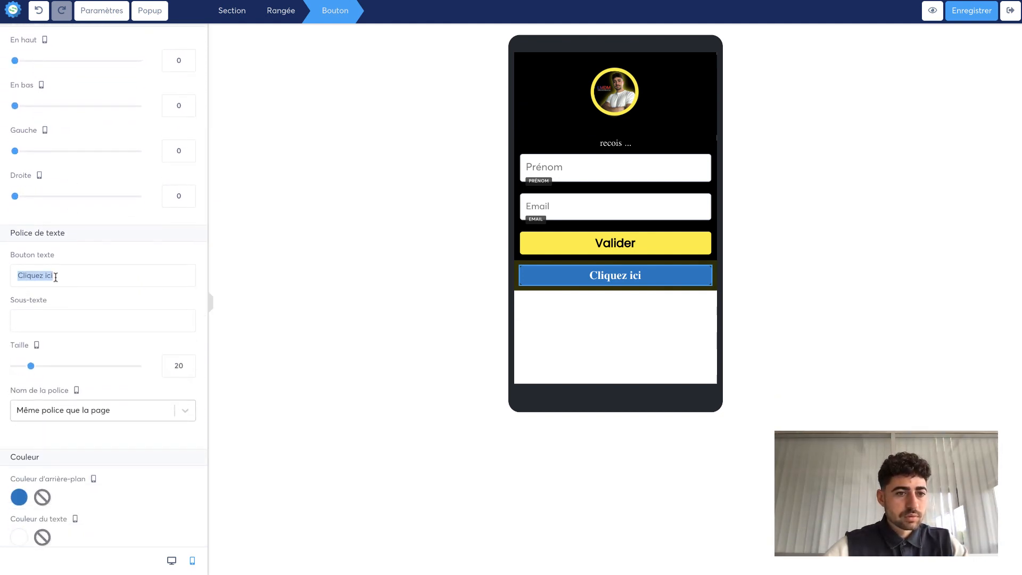
type("Youtube")
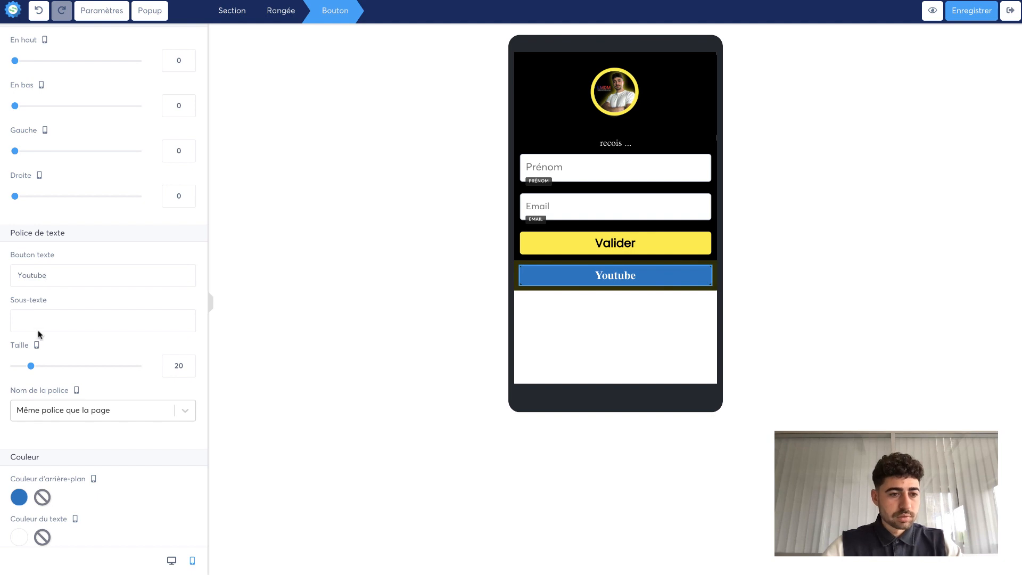
- Set the Youtube button's font to the Google font Poppins
left_click(51, 411)
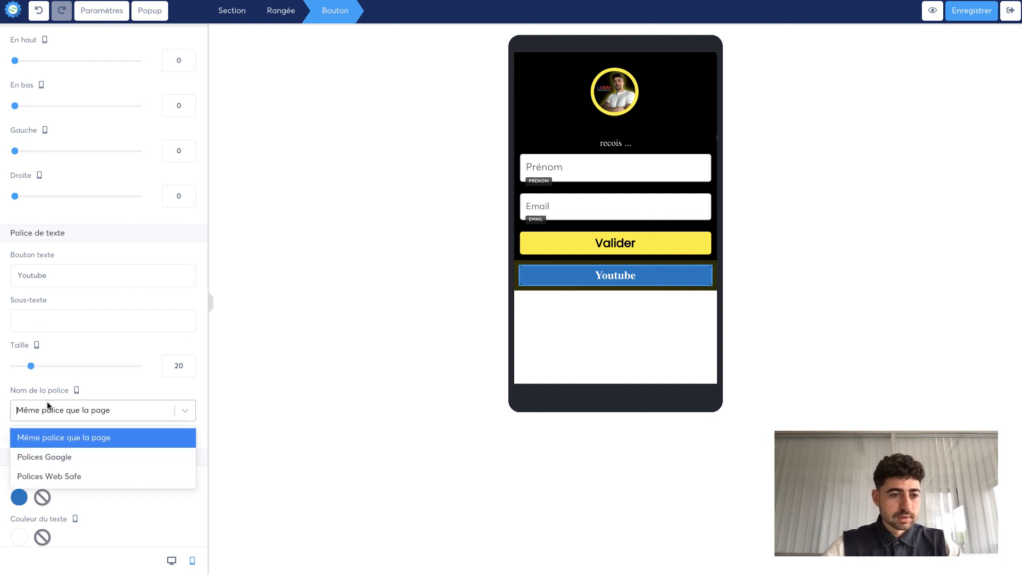
left_click(47, 453)
left_click(56, 445)
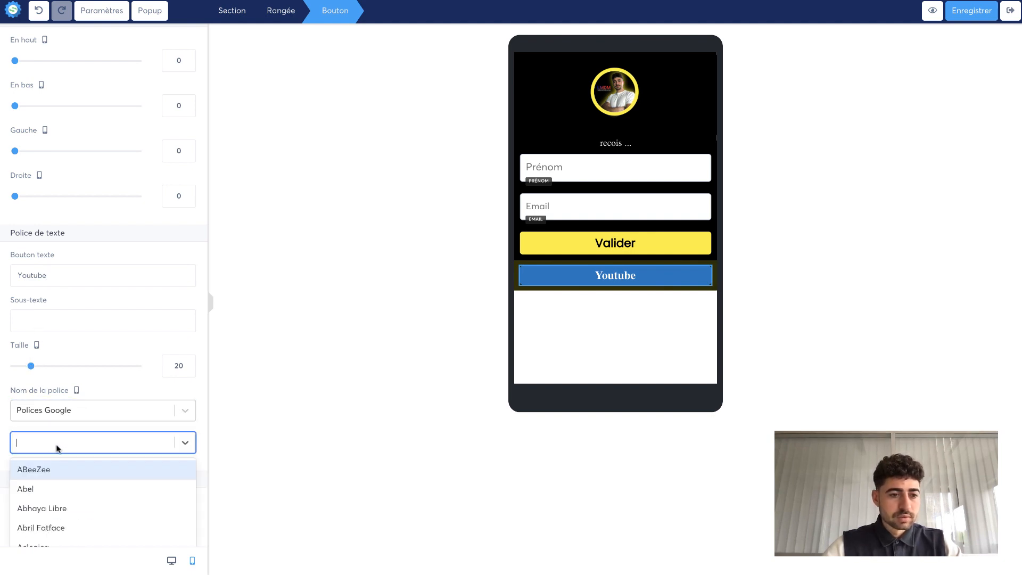
type("popp")
left_click(52, 477)
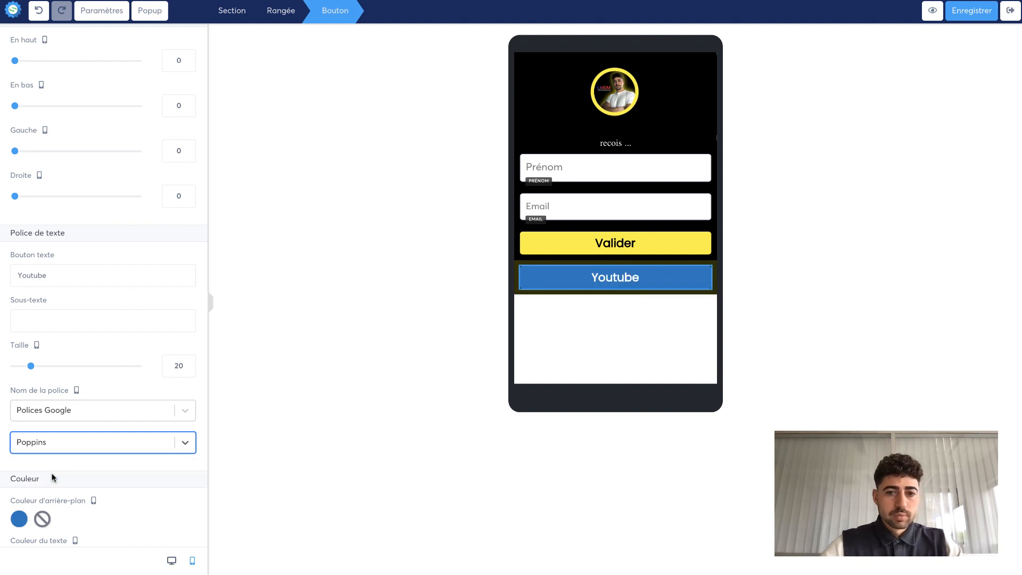
- Set the Youtube button's background colour to white (FFFFFF) and its text colour to black (000000)
scroll(52, 477, "down", 3)
left_click(19, 378)
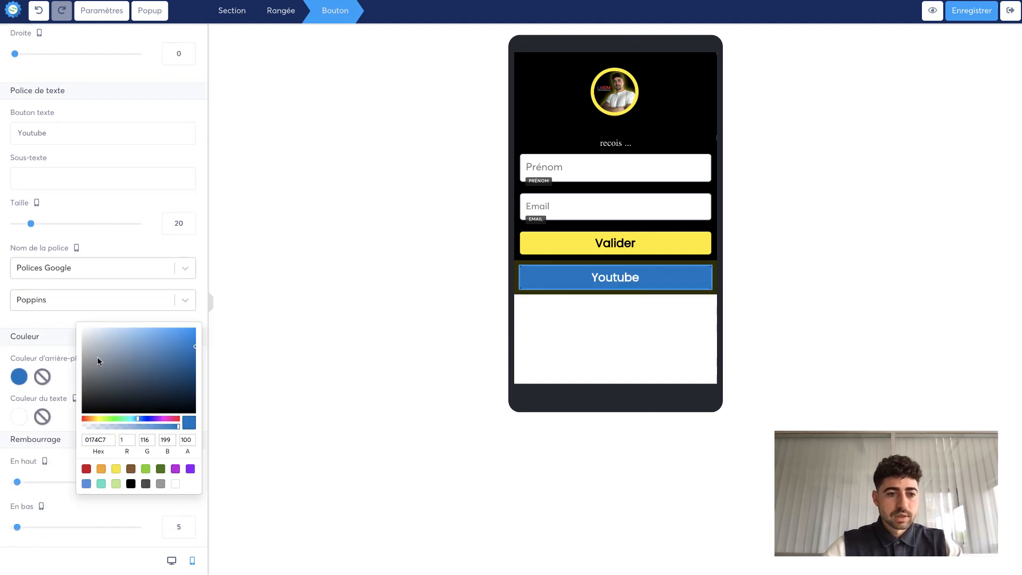
left_click_drag(98, 357, 64, 319)
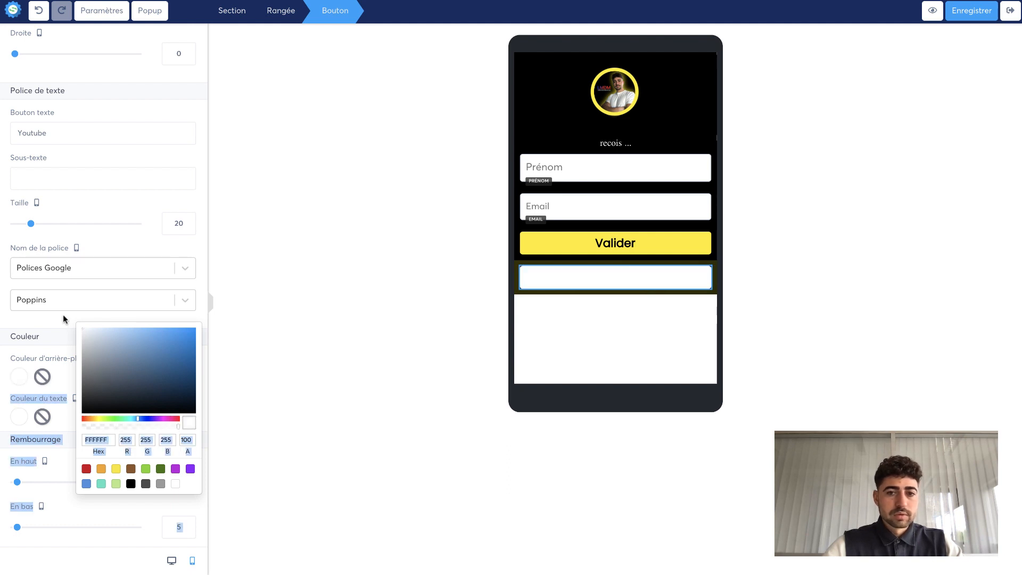
left_click(19, 423)
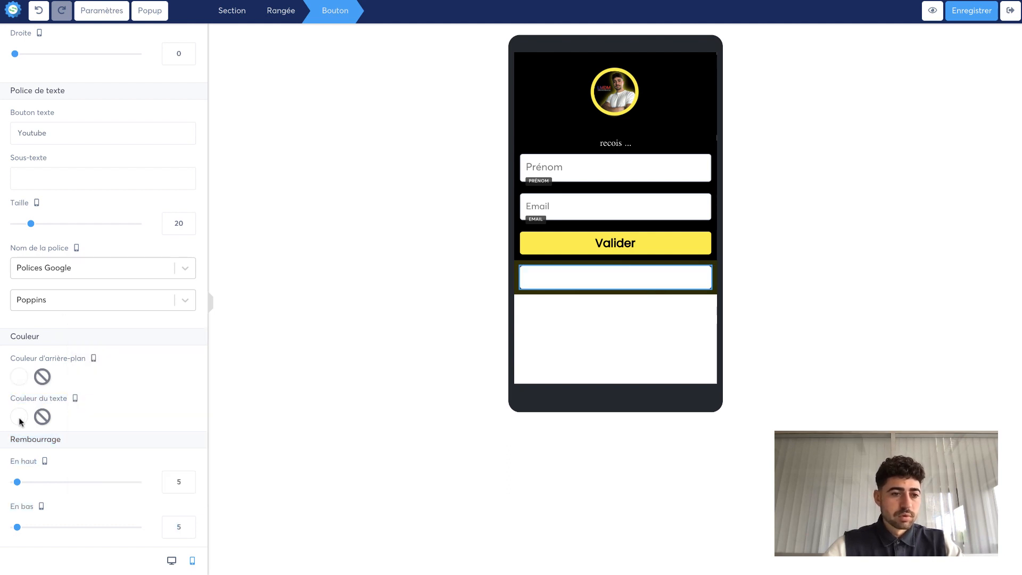
left_click(19, 420)
left_click_drag(95, 411, 56, 478)
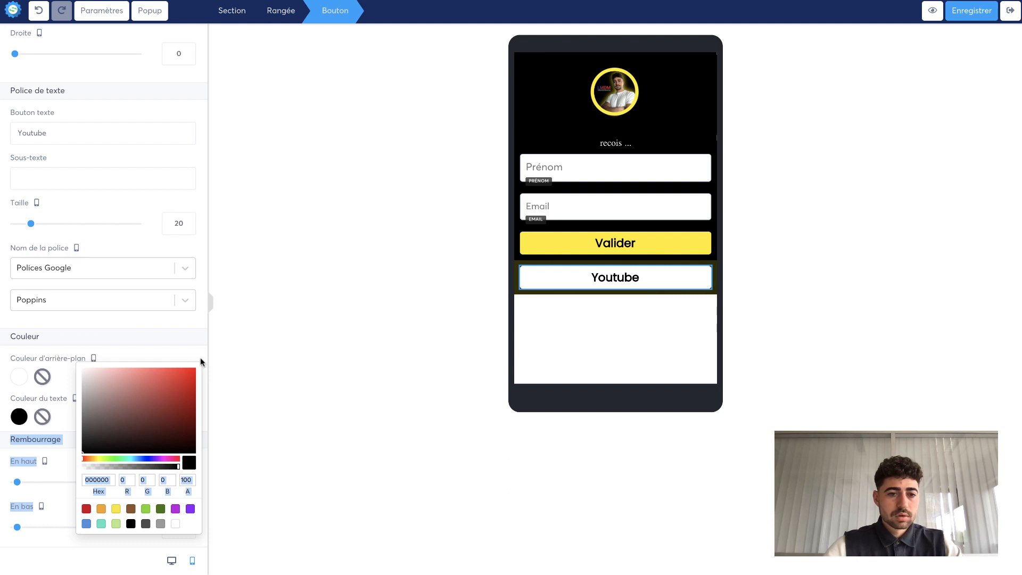
left_click(65, 381)
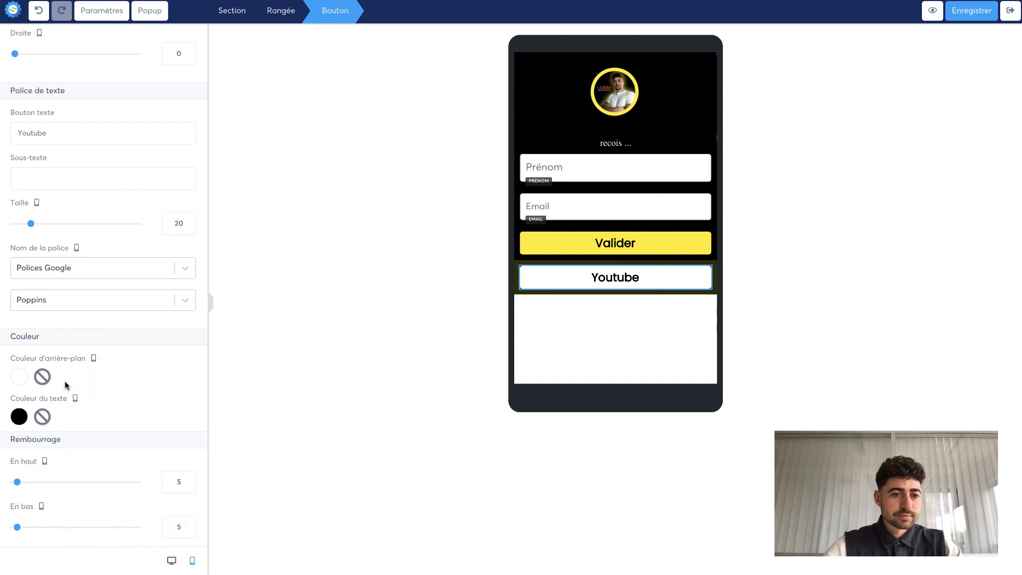
left_click(286, 377)
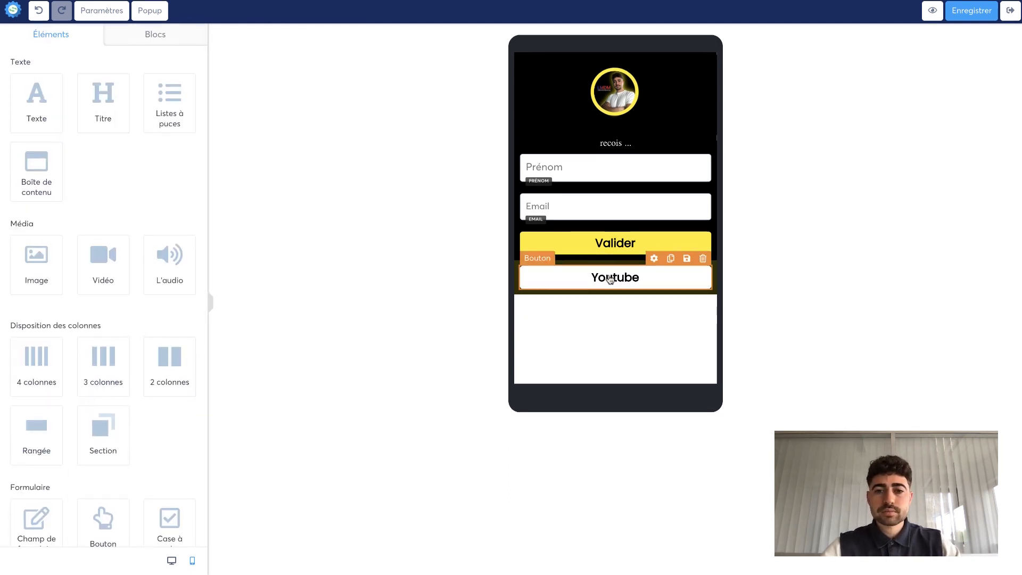
left_click(670, 259)
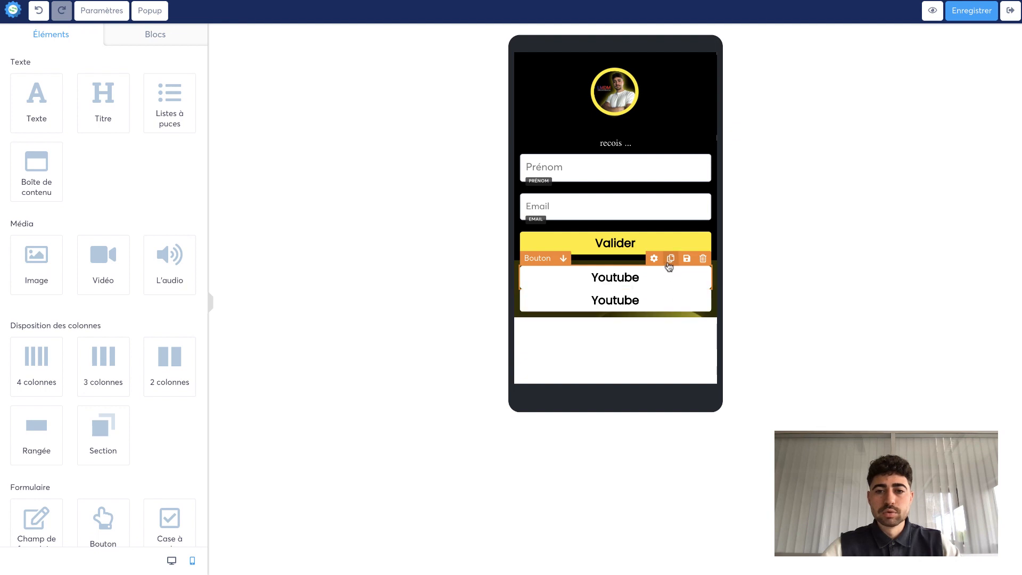
left_click(703, 281)
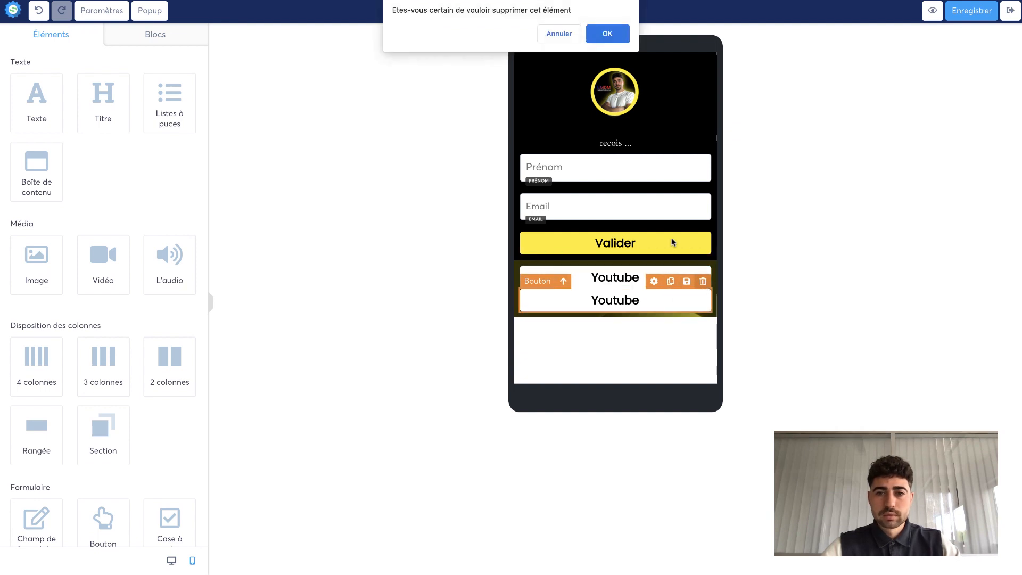
left_click(608, 33)
- Set the Youtube button's bottom margin to 15
left_click(593, 277)
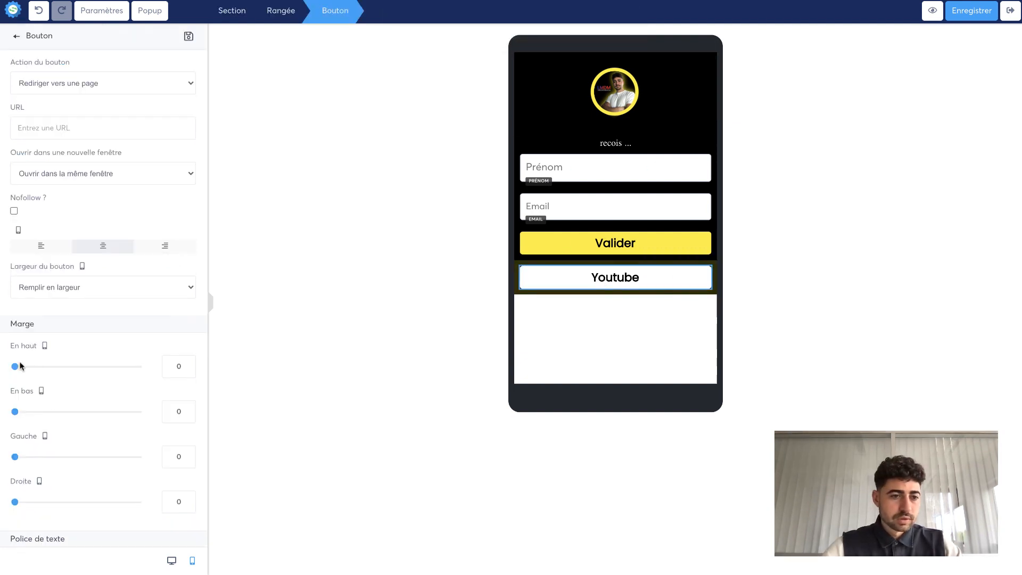
left_click_drag(16, 366, 14, 367)
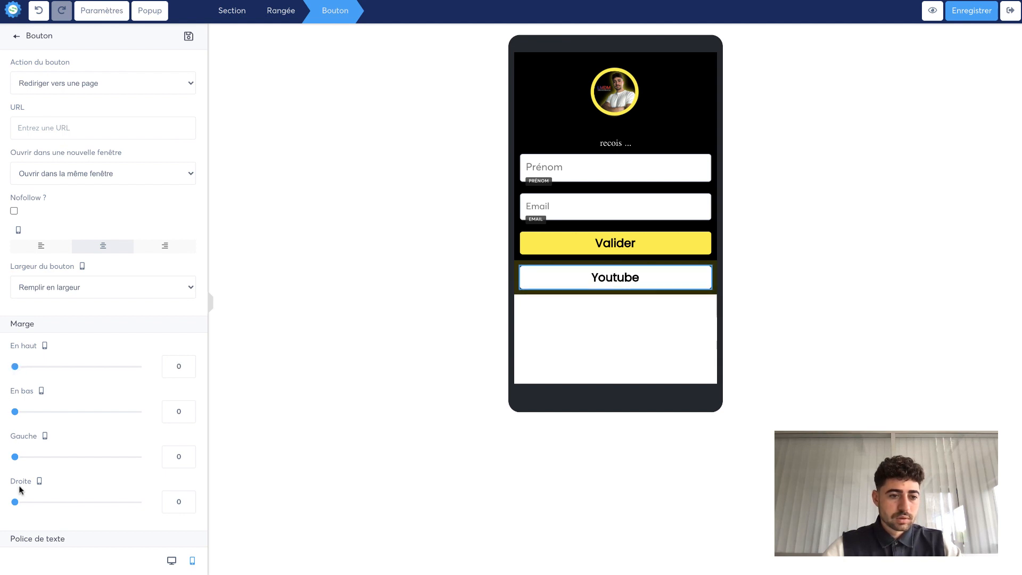
left_click_drag(15, 412, 24, 418)
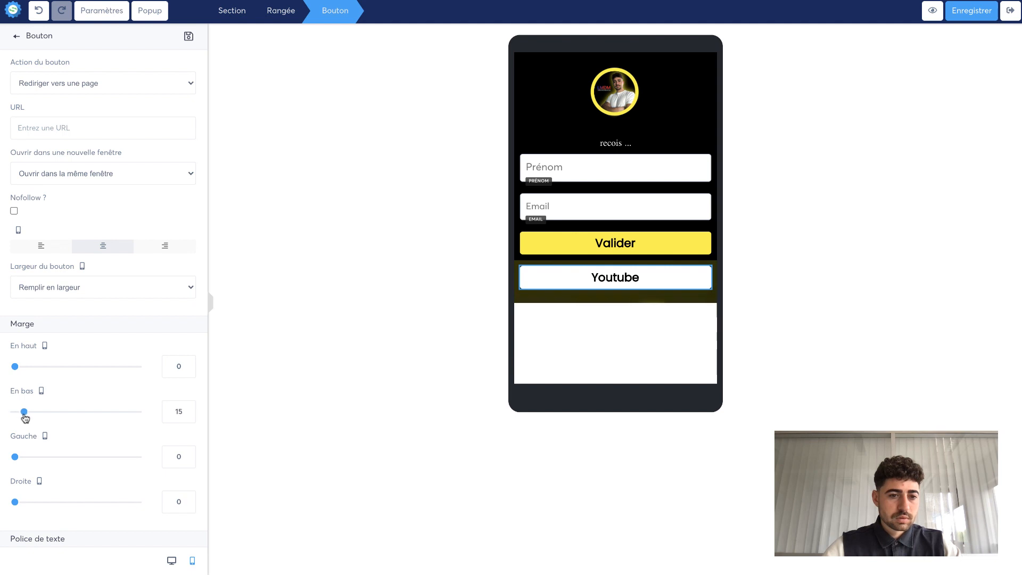
- Duplicate the Youtube button repeatedly to create a stack of five link buttons
left_click(607, 327)
left_click(671, 260)
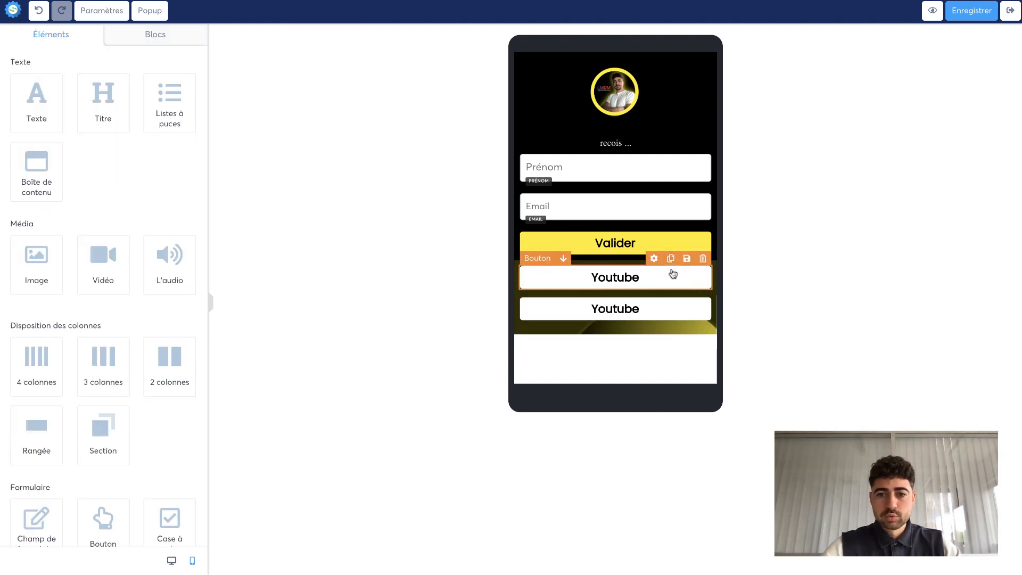
left_click(671, 291)
left_click(671, 291)
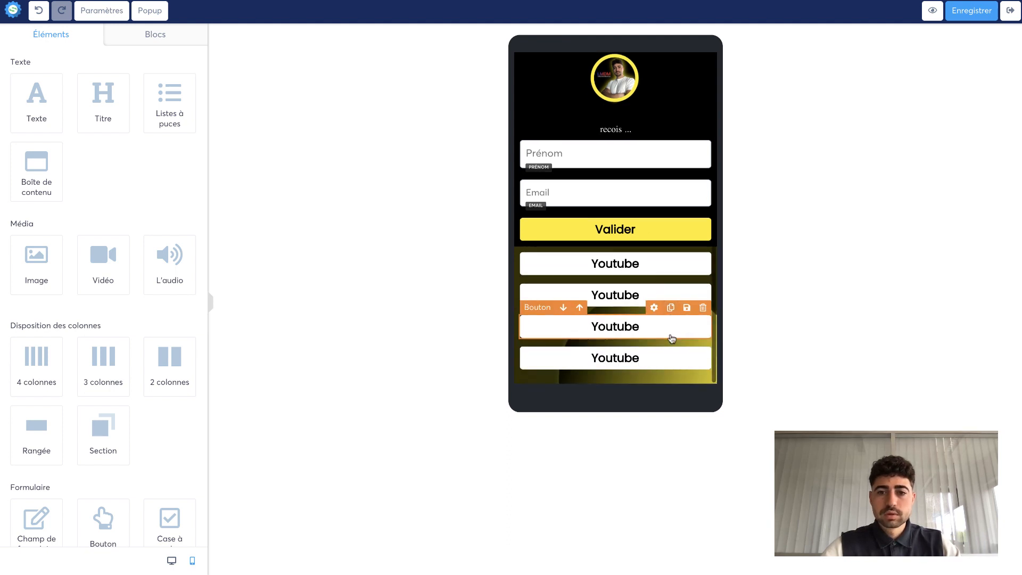
left_click(671, 339)
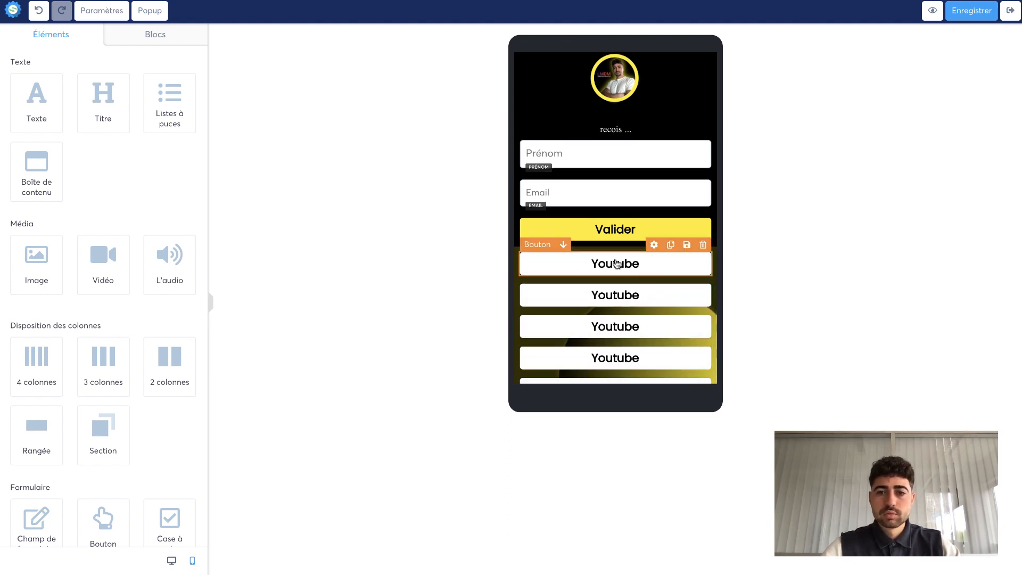
- Change the third button's text to page de capture
left_click(615, 298)
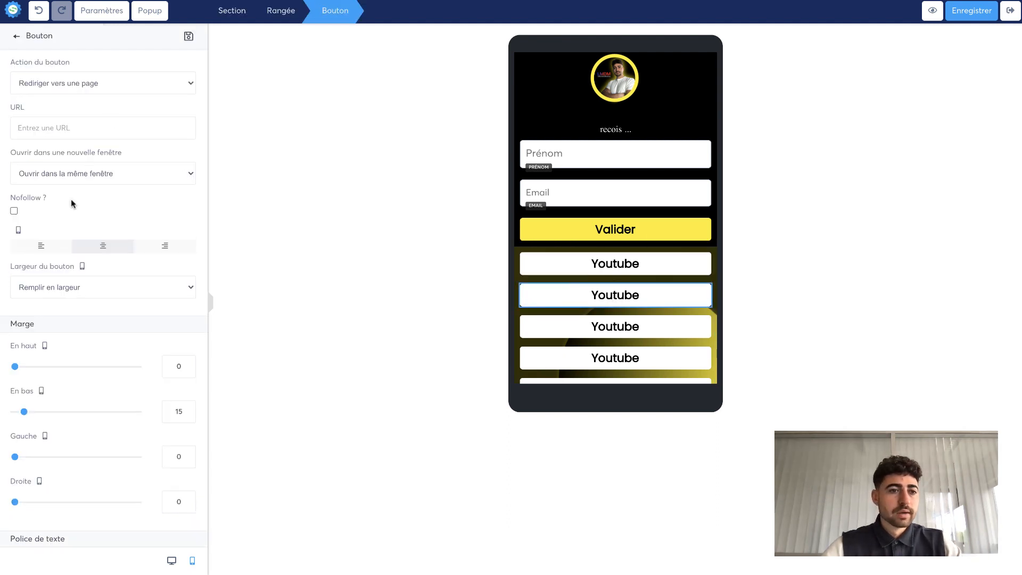
scroll(71, 207, "down", 1)
scroll(70, 207, "up", 1)
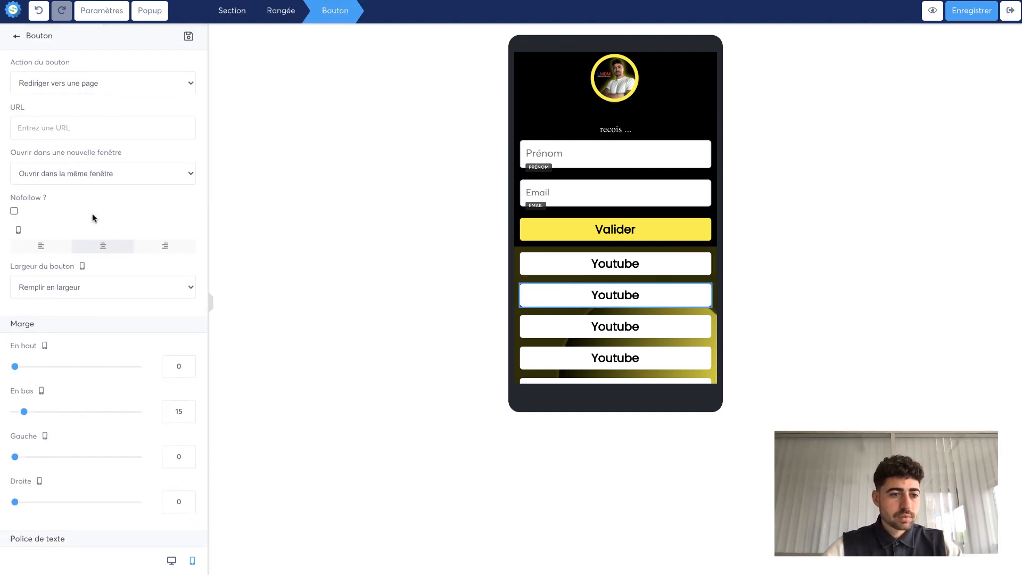
key("Escape")
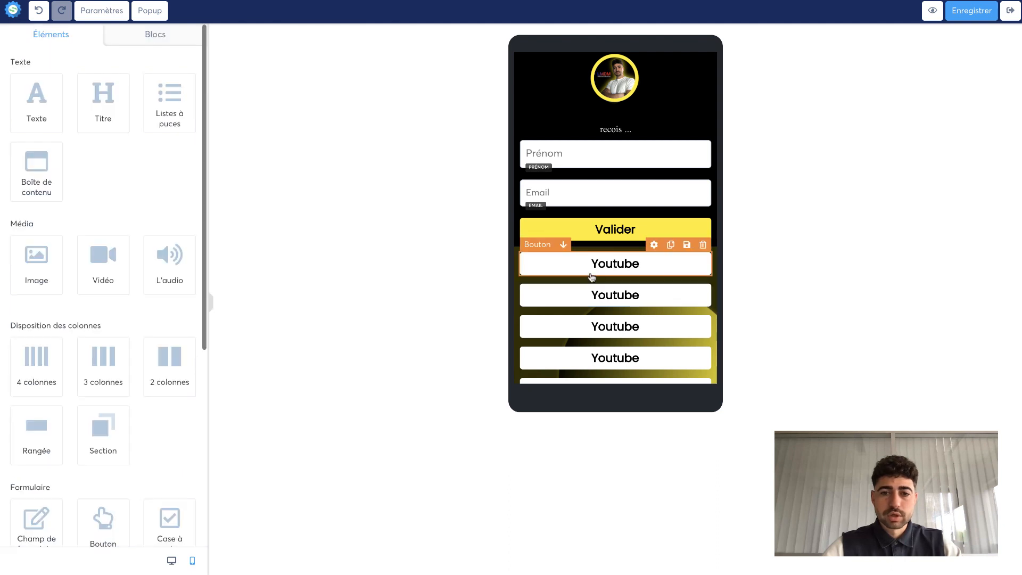
left_click(590, 305)
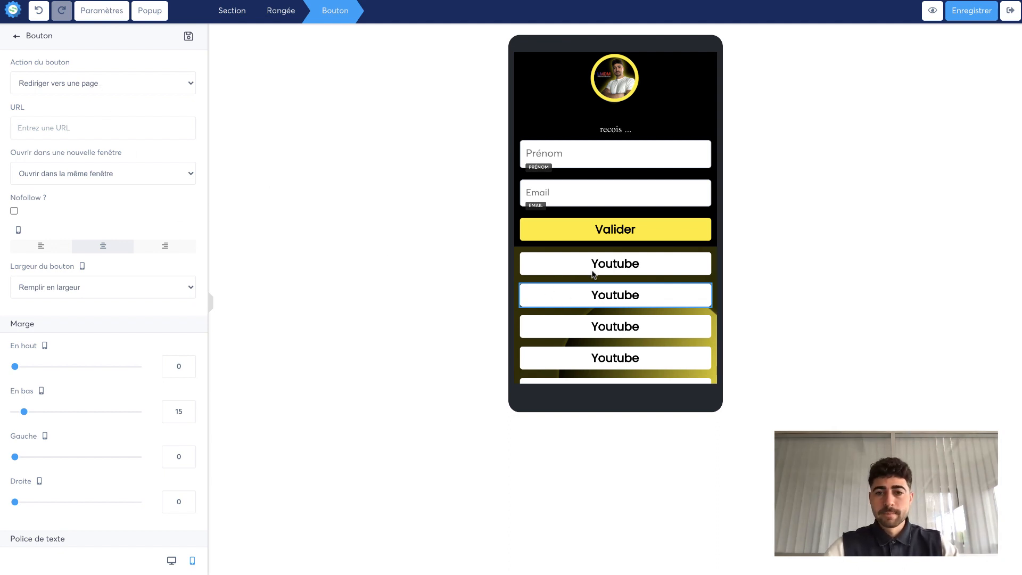
left_click(599, 303)
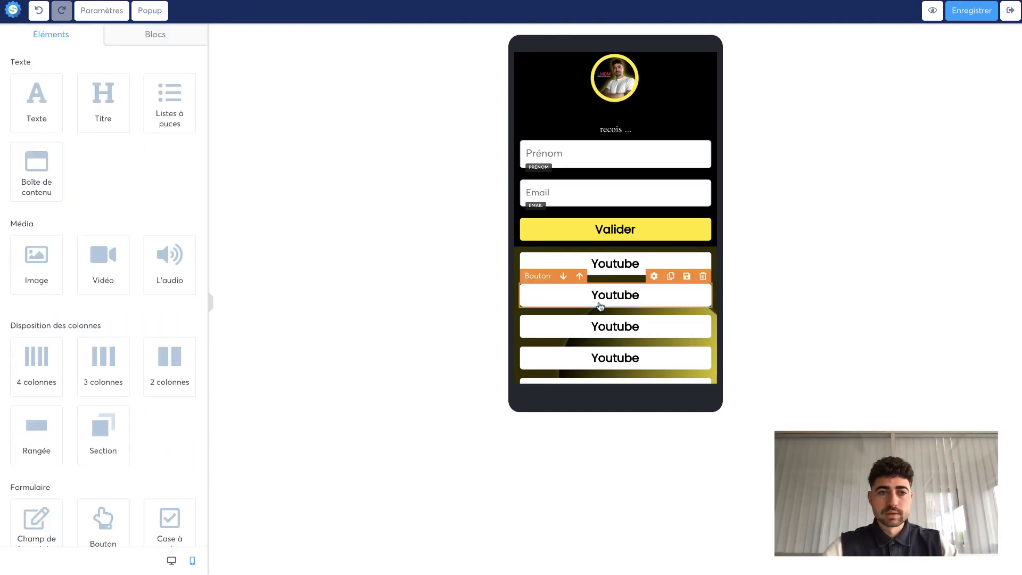
scroll(601, 306, "down", 1)
left_click(600, 302)
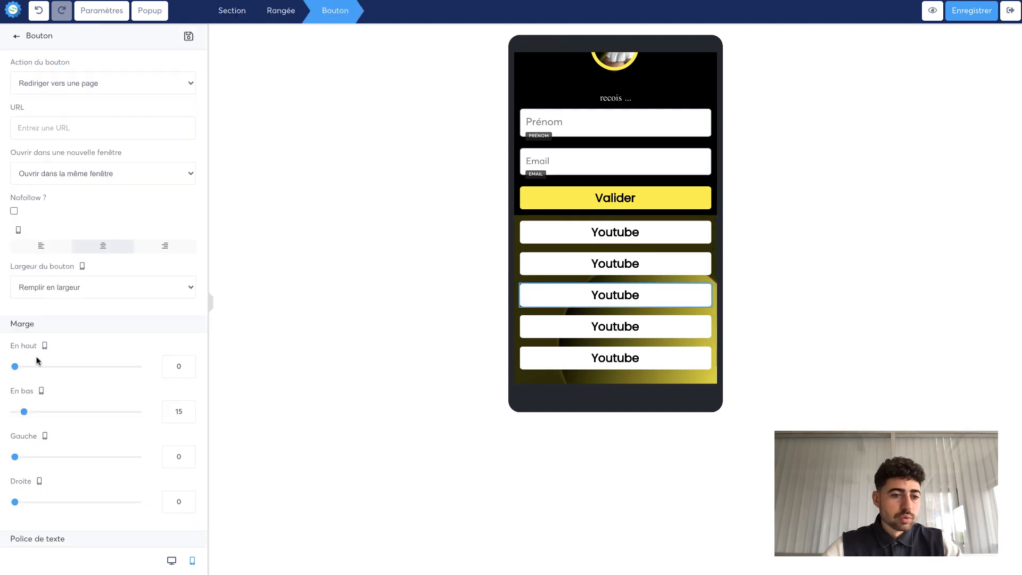
scroll(37, 361, "down", 12)
scroll(70, 396, "down", 2)
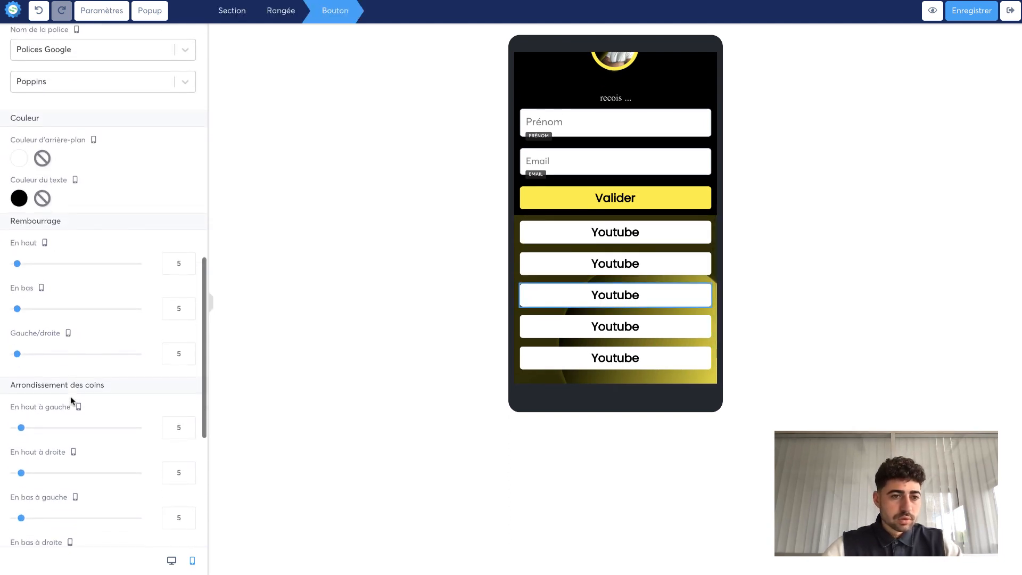
scroll(70, 396, "down", 8)
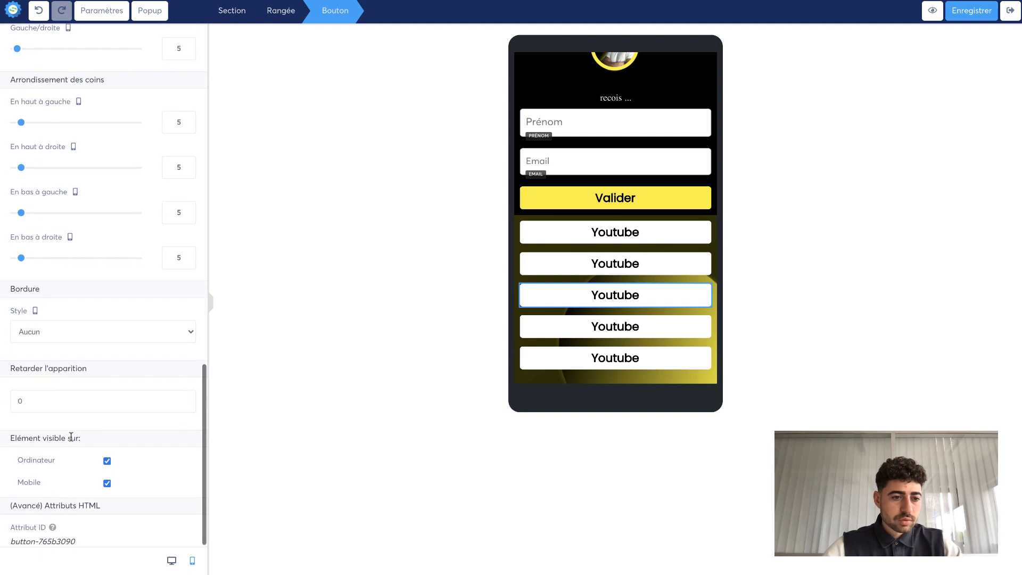
scroll(70, 435, "up", 20)
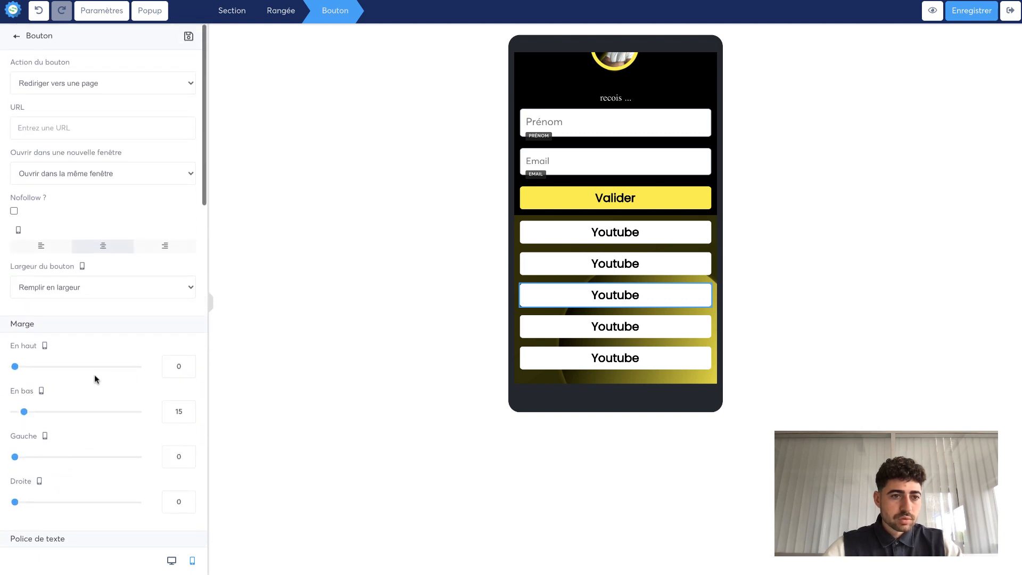
scroll(94, 374, "down", 4)
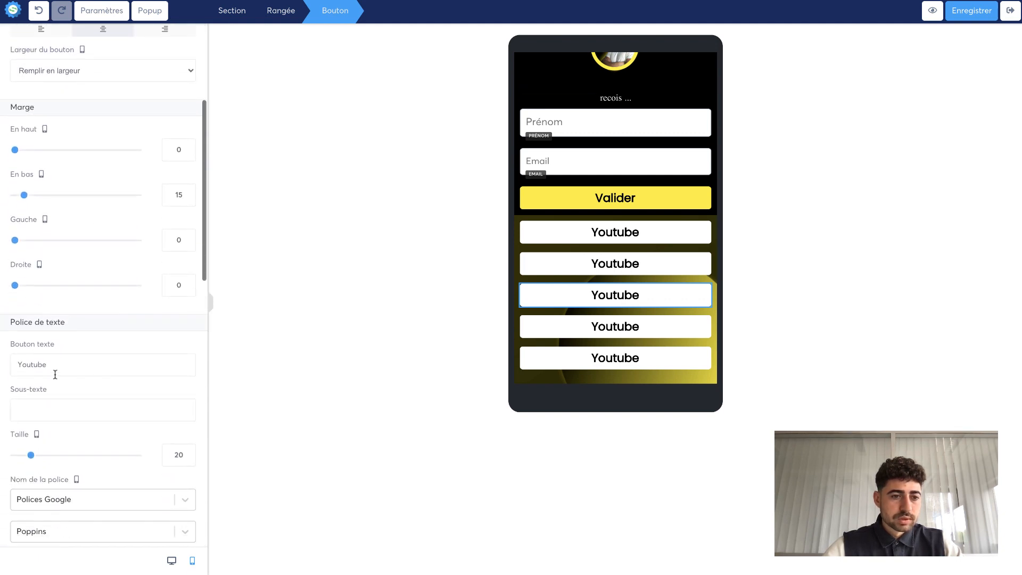
double_click(22, 369)
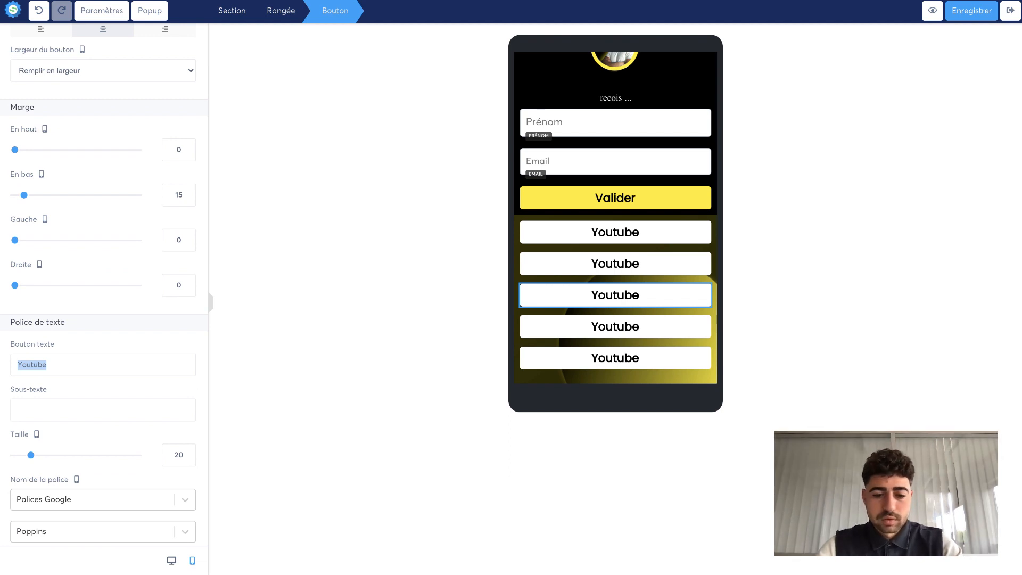
type("page de capture")
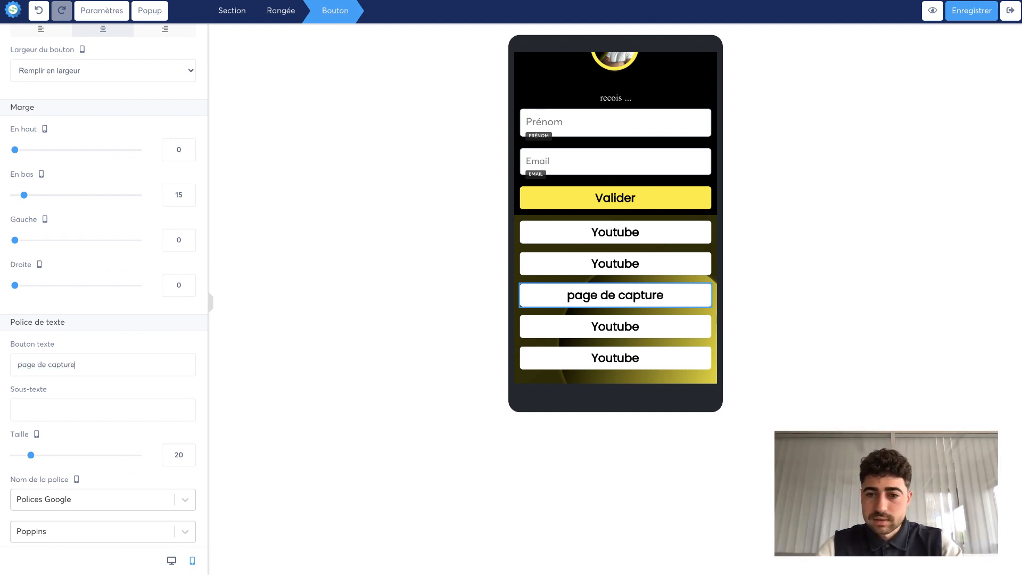
- Delete the last Youtube button at the bottom of the stack
left_click(315, 386)
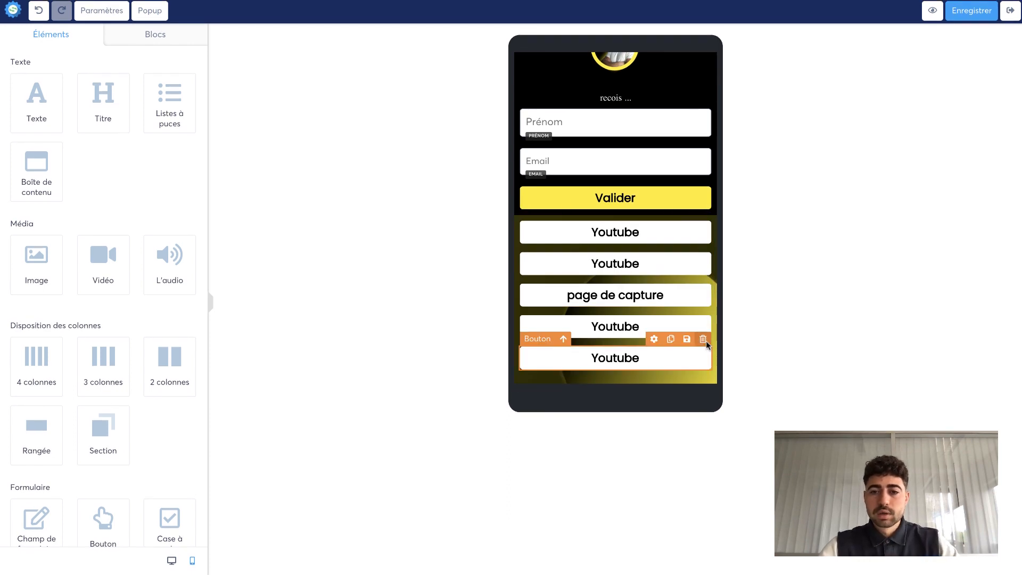
left_click(703, 340)
left_click(606, 37)
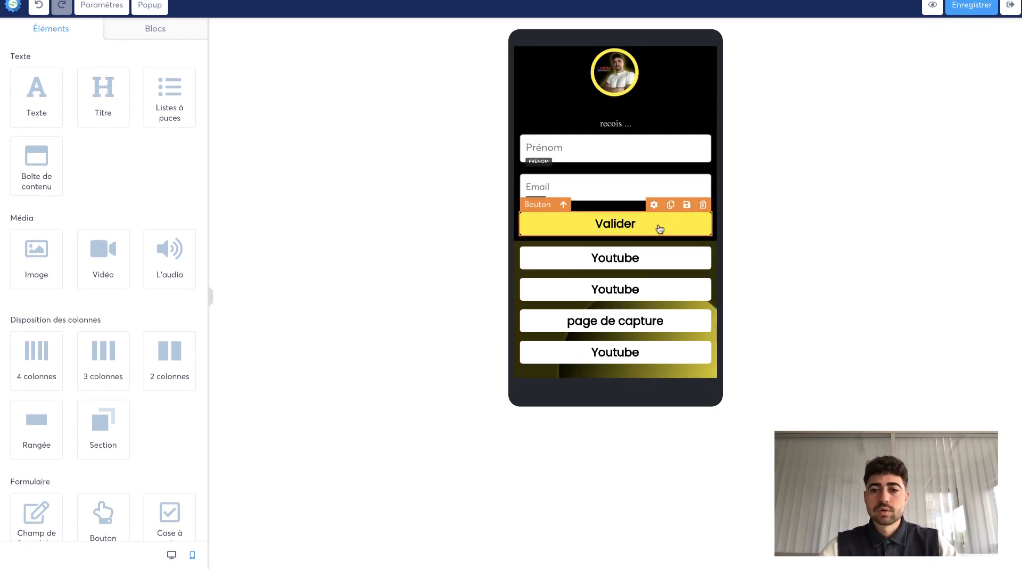
- Open the buttons row's settings and examine its padding, shadow, border and corner options
left_click(632, 316)
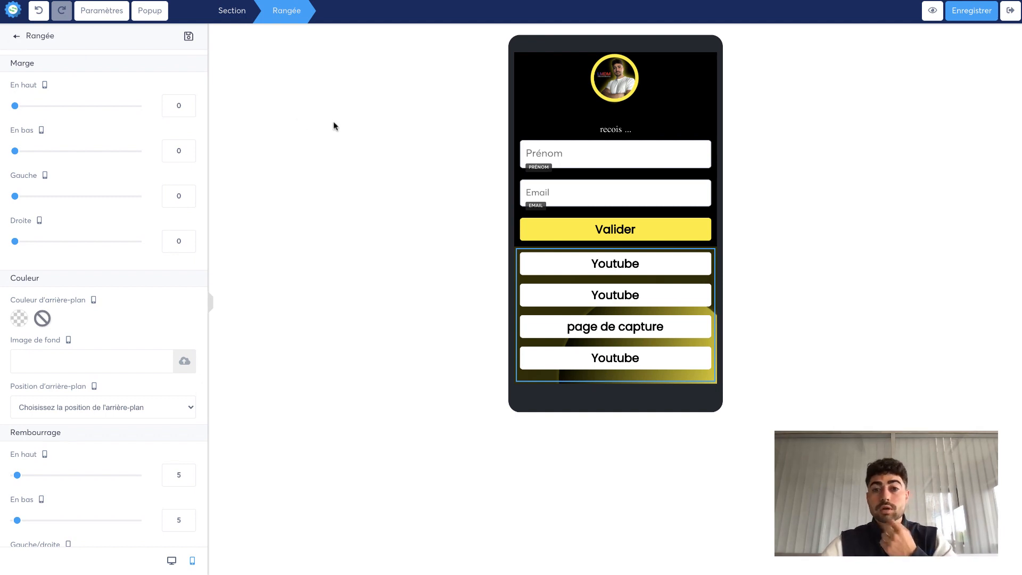
left_click(689, 124)
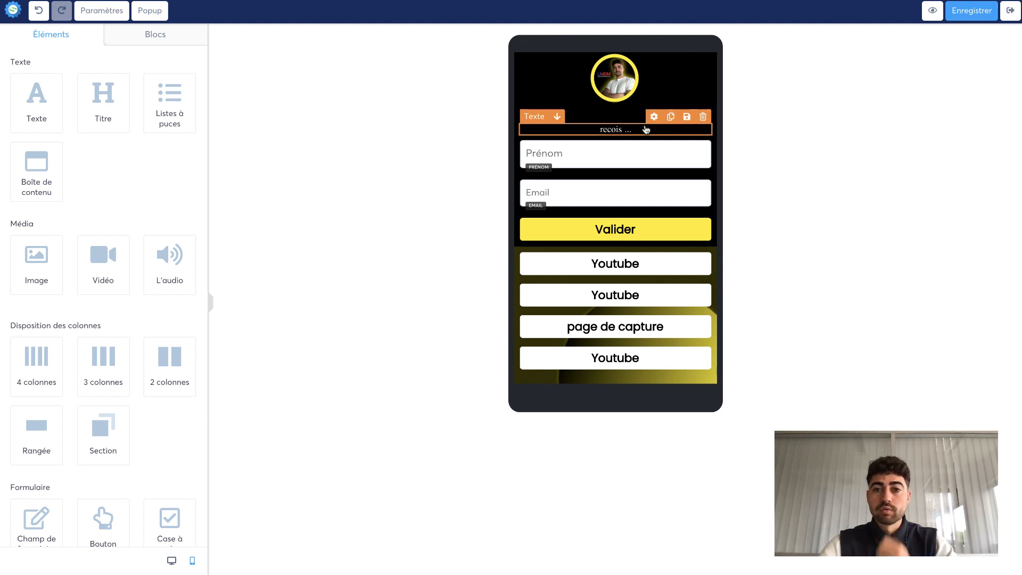
scroll(647, 130, "up", 1)
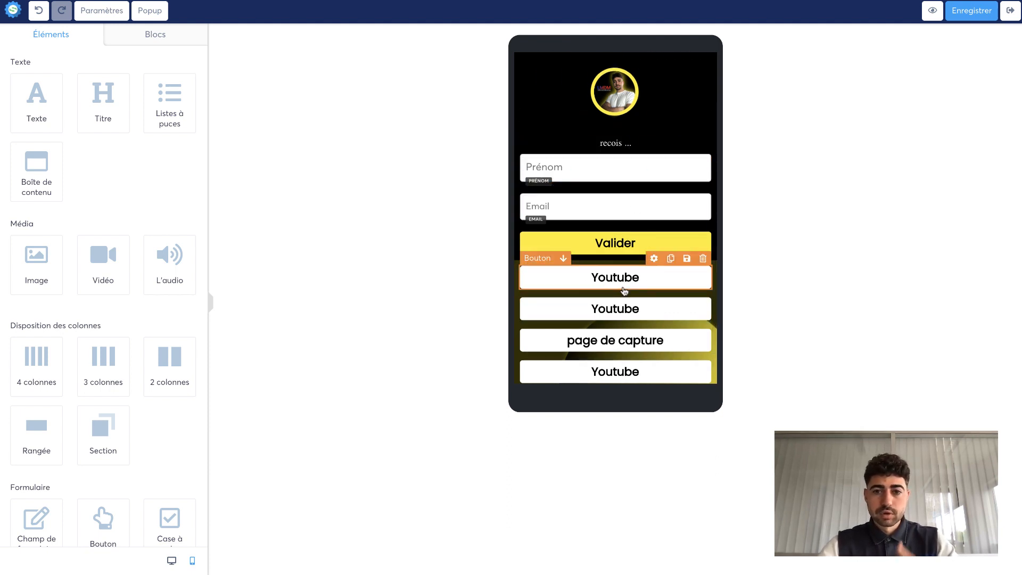
scroll(625, 291, "down", 1)
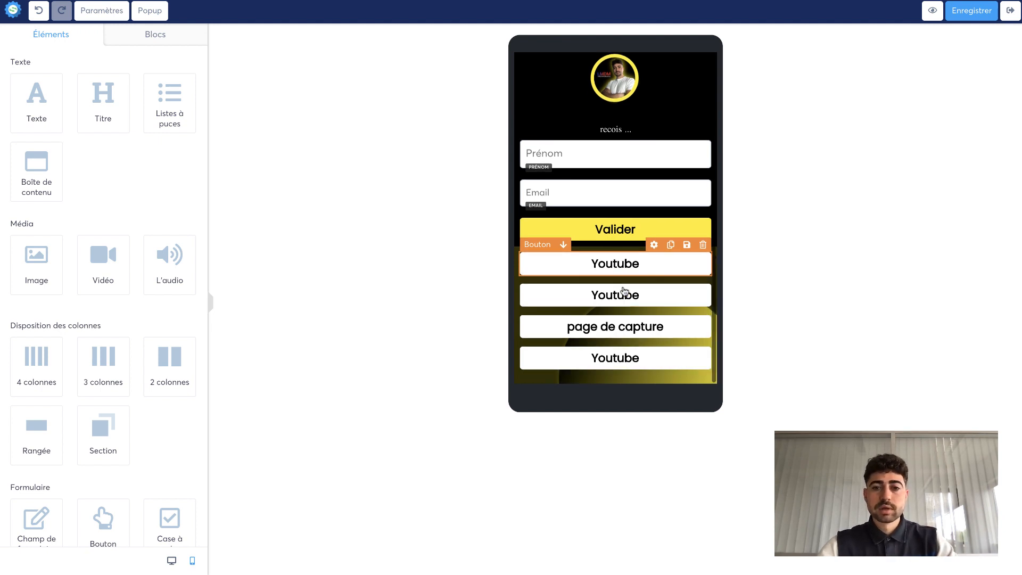
left_click(622, 278)
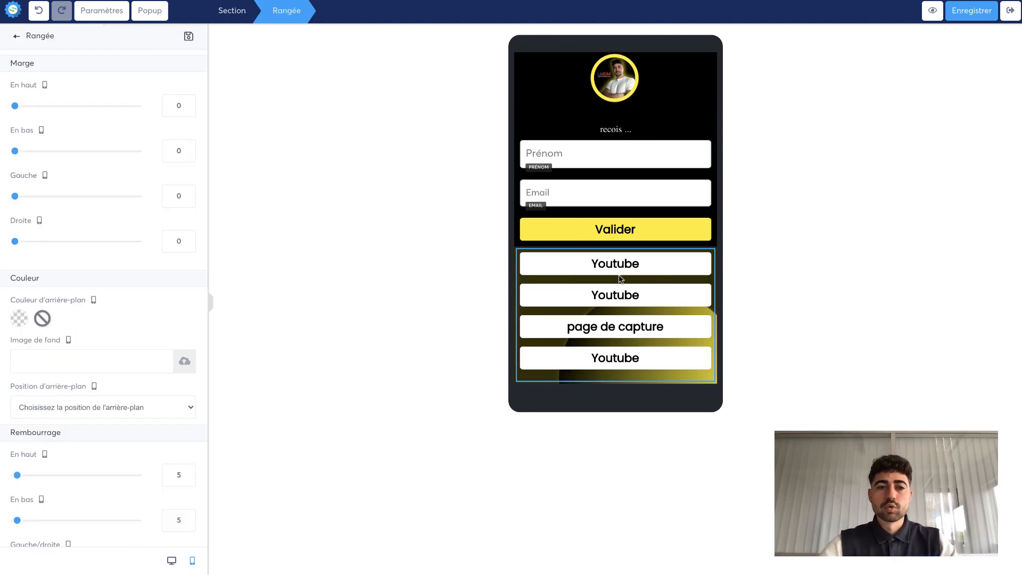
scroll(89, 381, "down", 6)
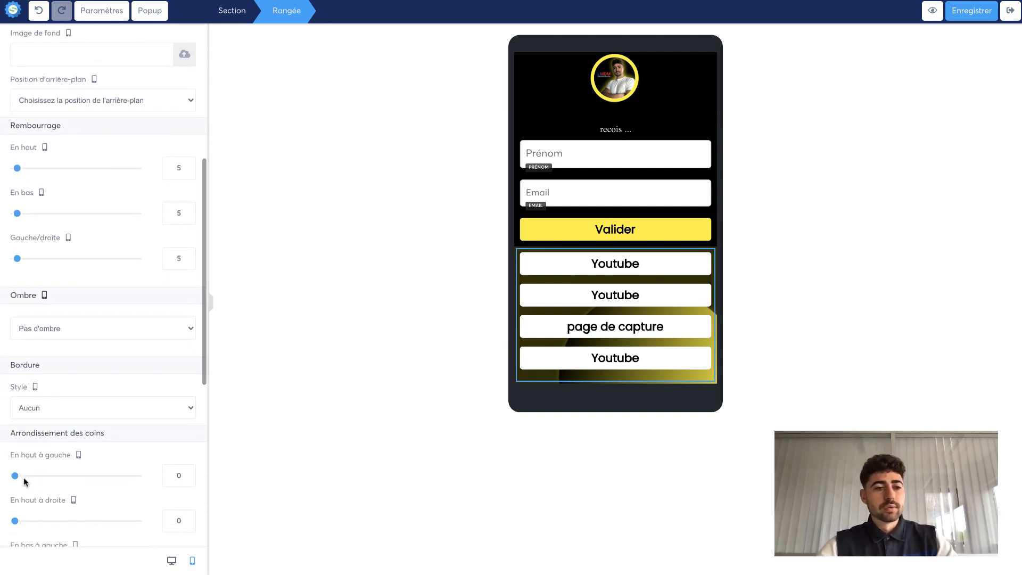
scroll(24, 478, "down", 3)
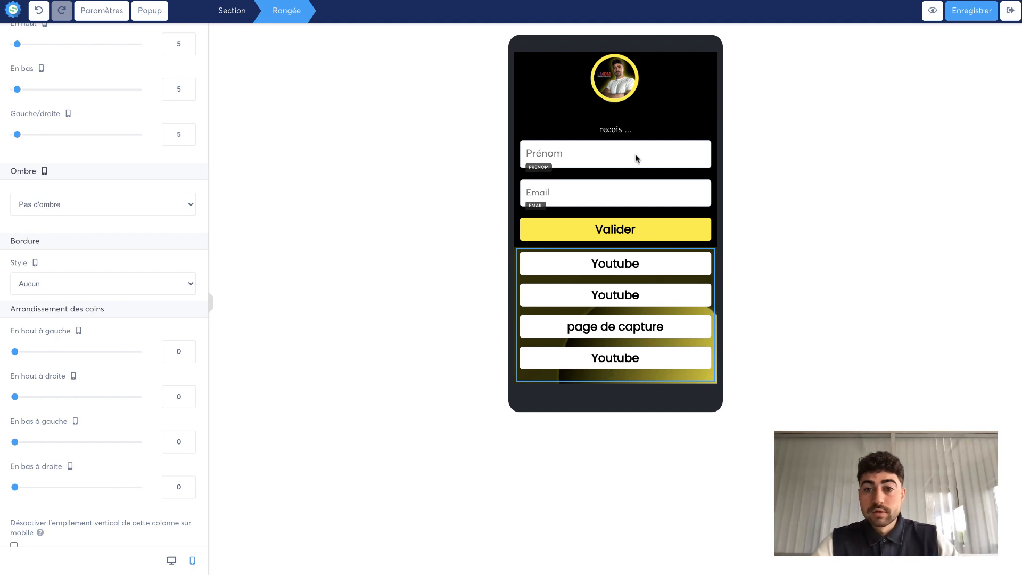
- Save the multi-link page and exit the editor
left_click(688, 128)
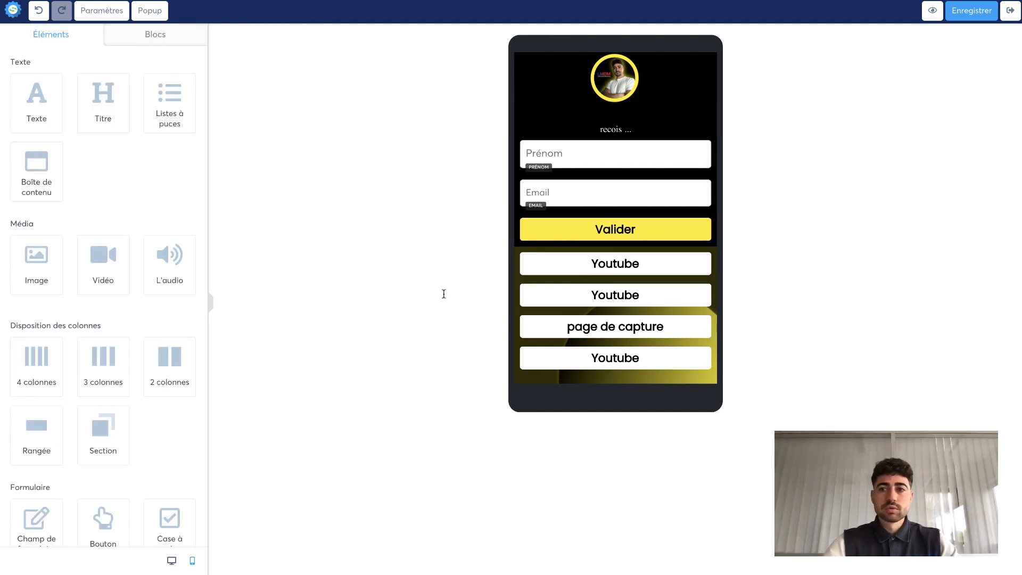
left_click(964, 15)
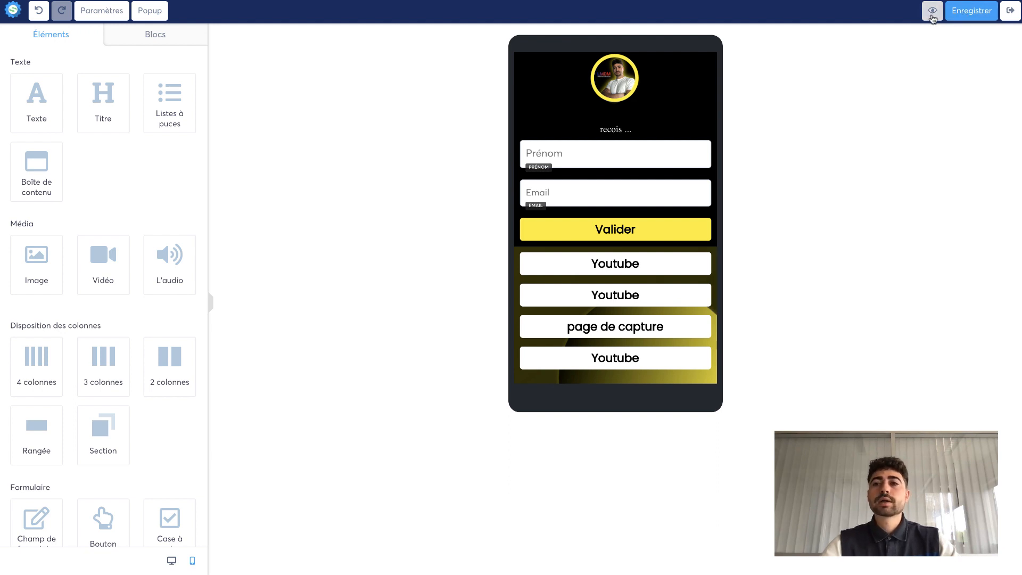
left_click(1010, 17)
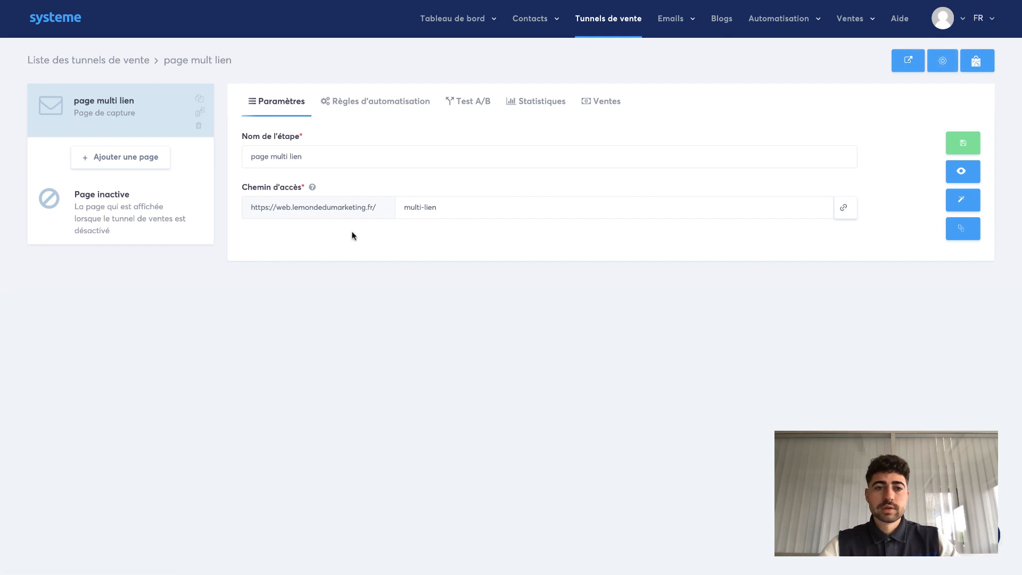
- Copy the page's multi-lien URL and reopen the page in the editor
left_click(845, 210)
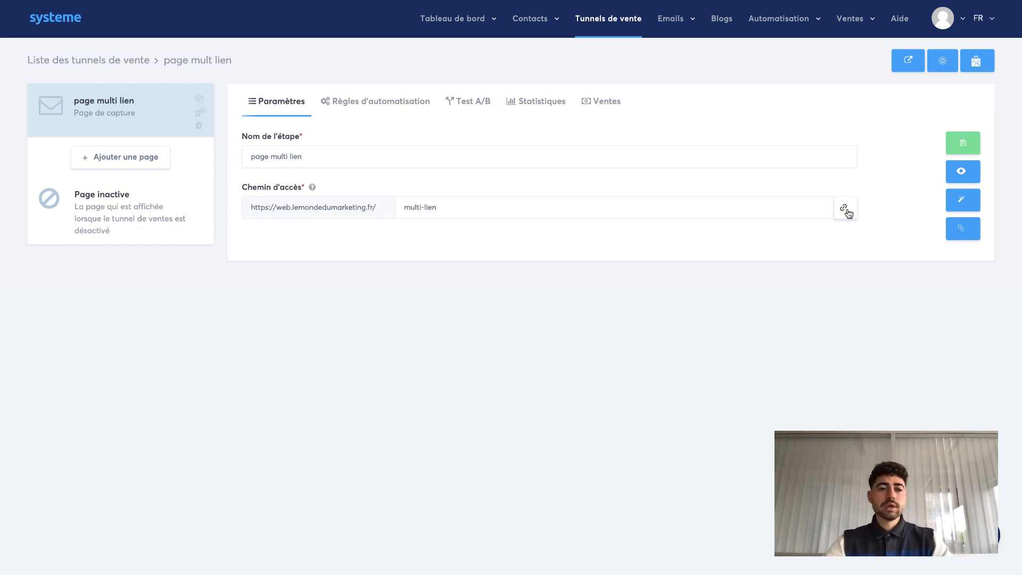
left_click(962, 201)
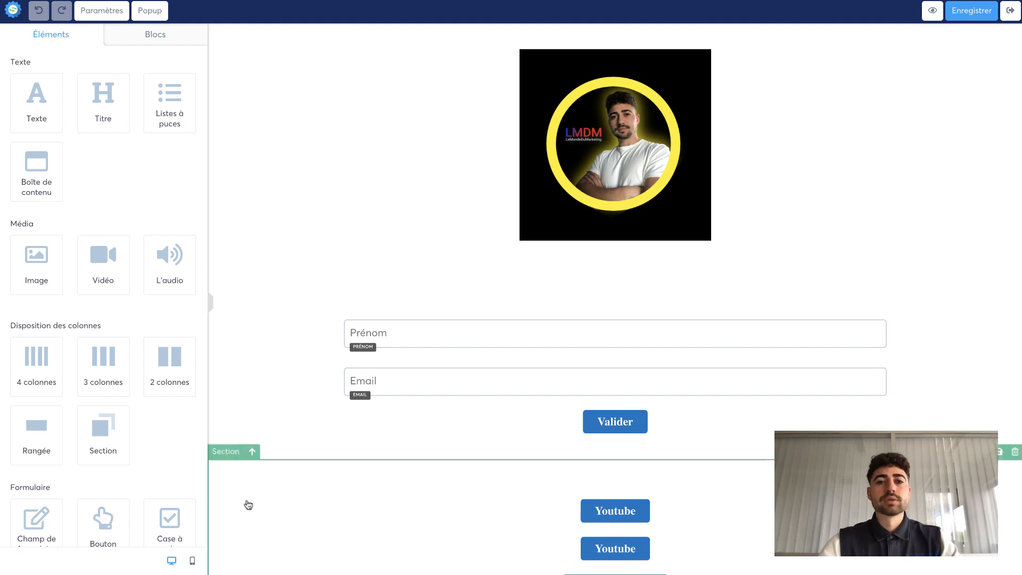
scroll(345, 417, "down", 2)
scroll(345, 418, "up", 2)
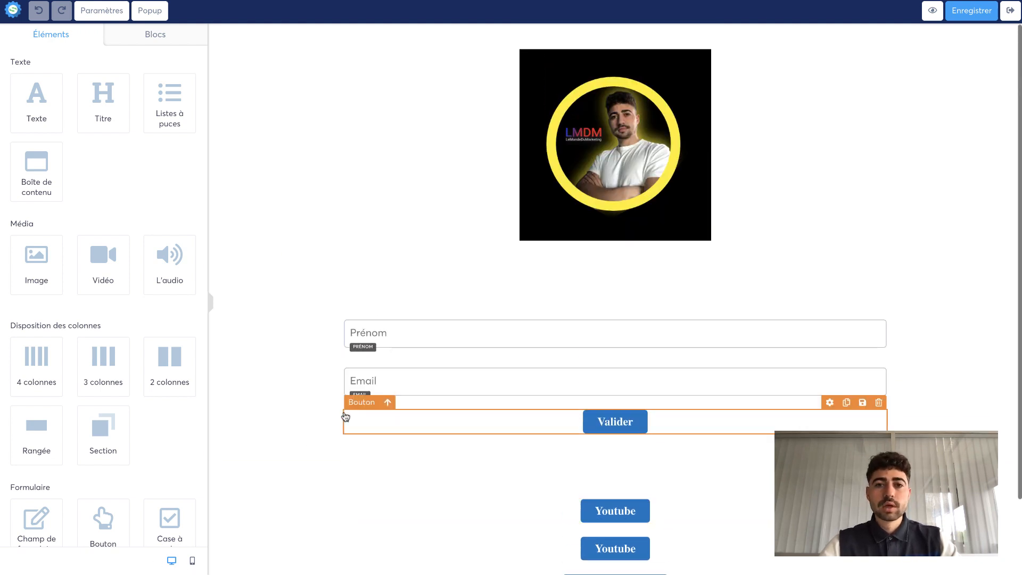
- Try to set the image section's background colours with the colour picker
left_click(280, 119)
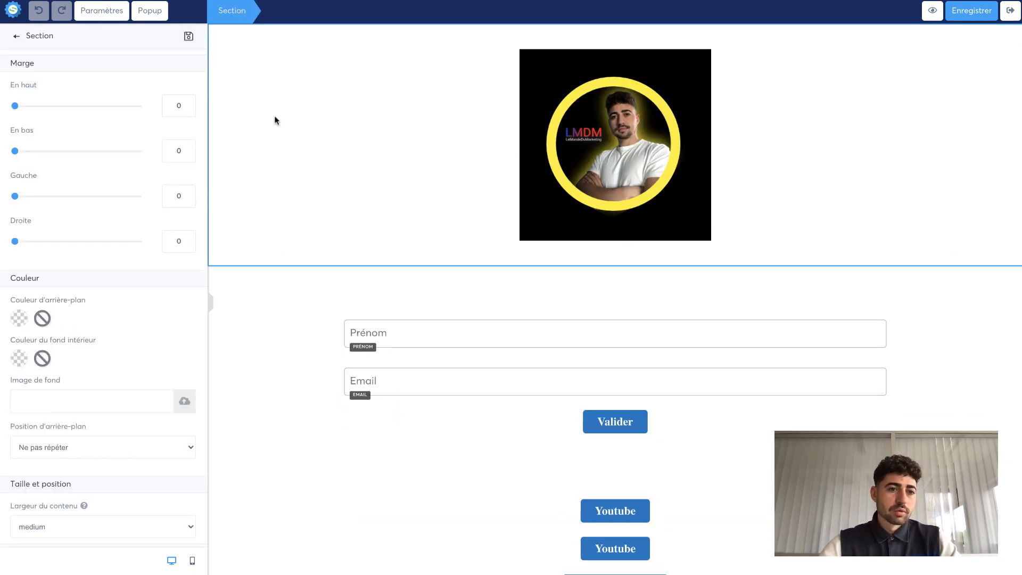
left_click(21, 356)
left_click_drag(114, 350, 52, 430)
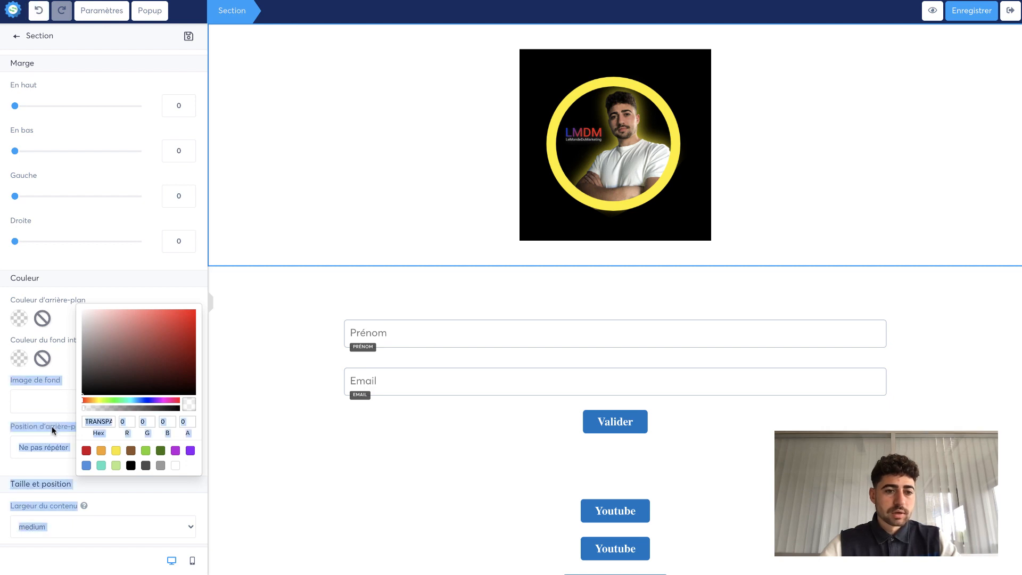
left_click(66, 364)
left_click(21, 322)
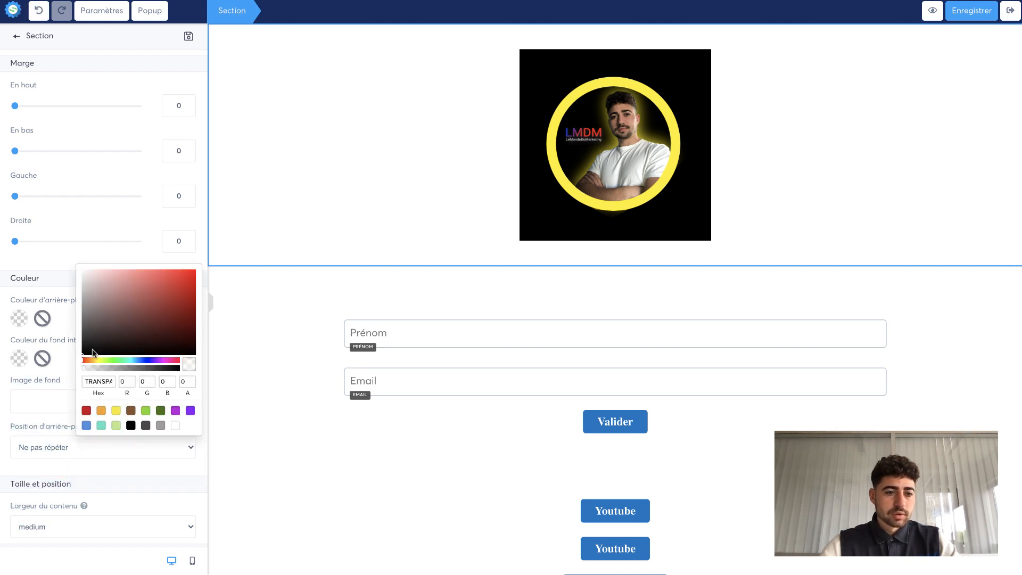
left_click_drag(92, 352, 61, 375)
left_click(61, 325)
left_click(328, 324)
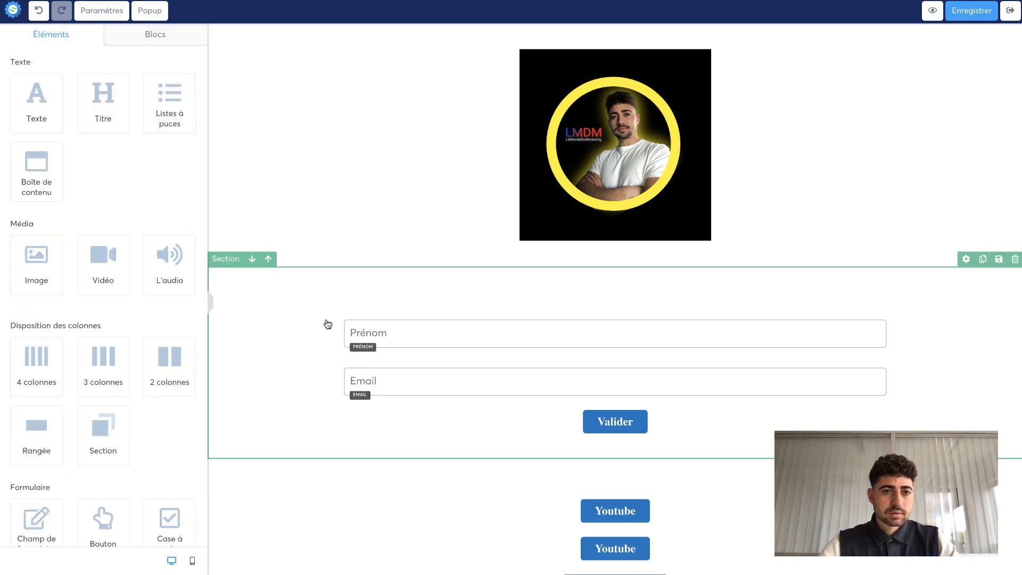
left_click(227, 221)
left_click(262, 295)
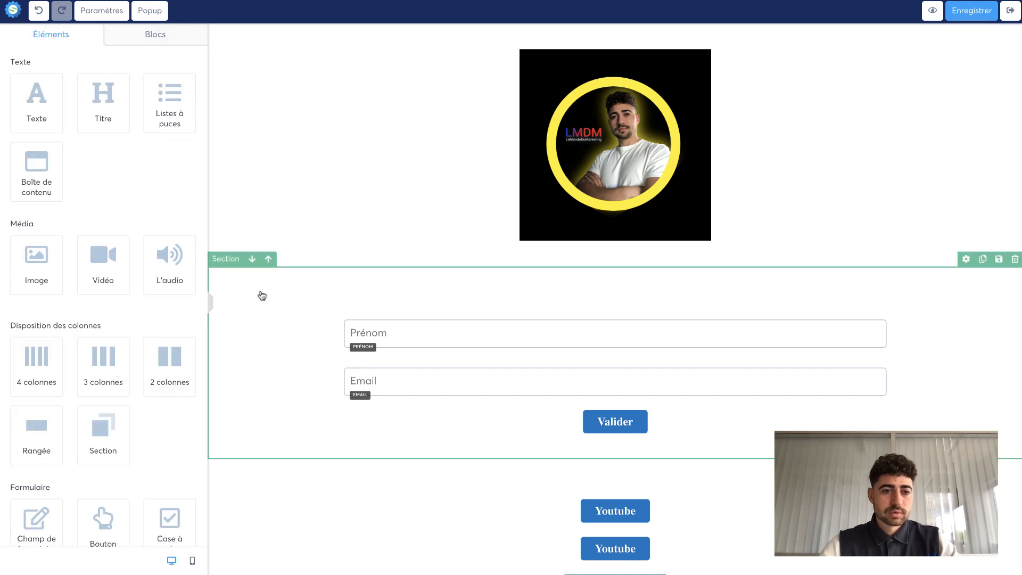
left_click(235, 33)
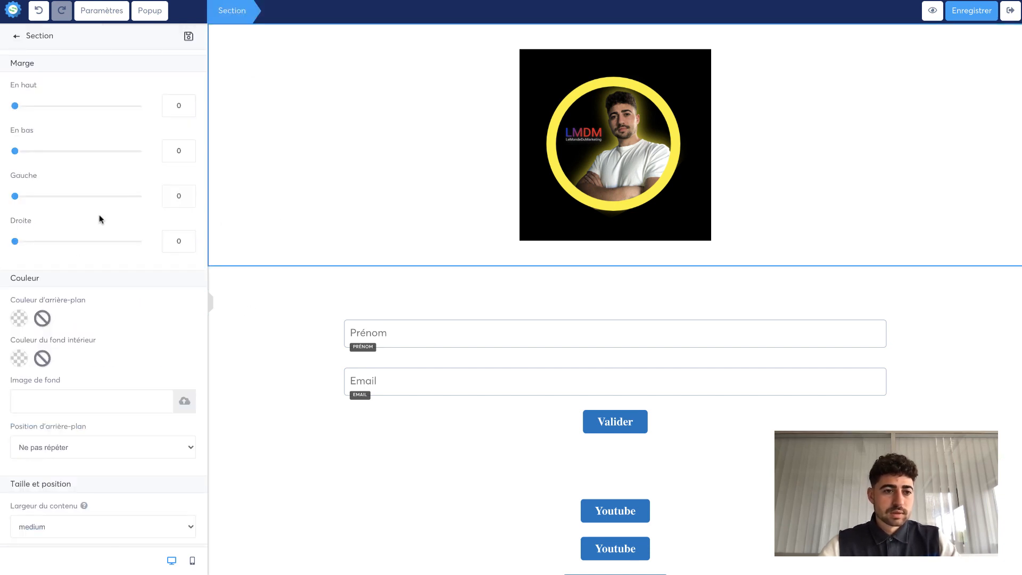
left_click(21, 320)
left_click_drag(121, 324, 70, 368)
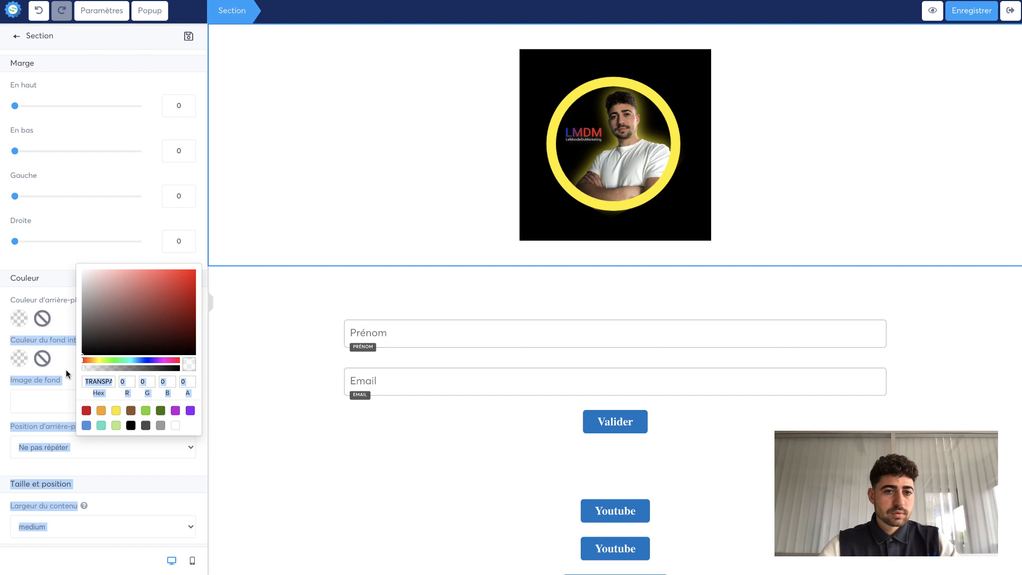
left_click(235, 322)
left_click(392, 272)
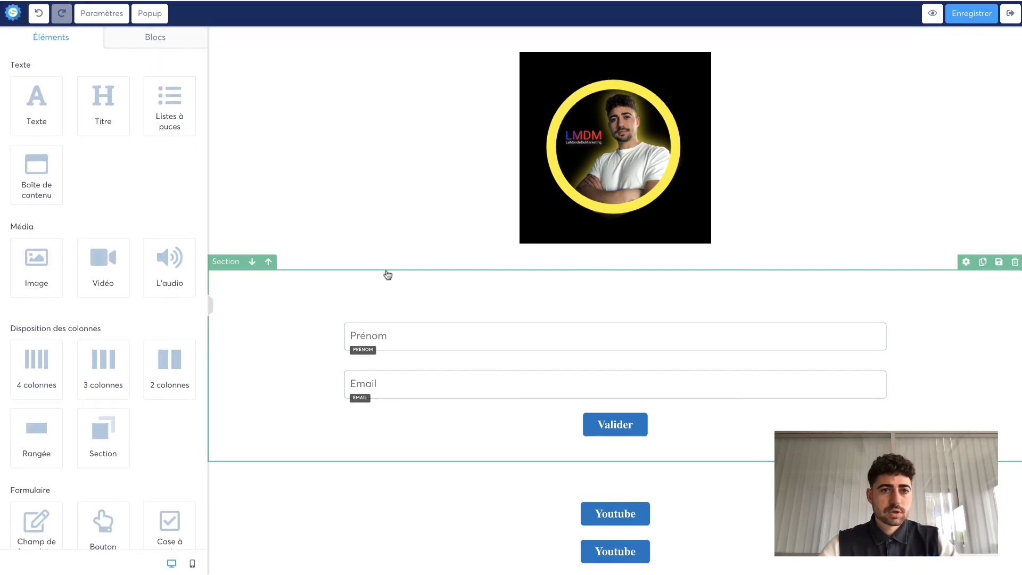
- Set the image section's inner background colour to black
left_click(316, 115)
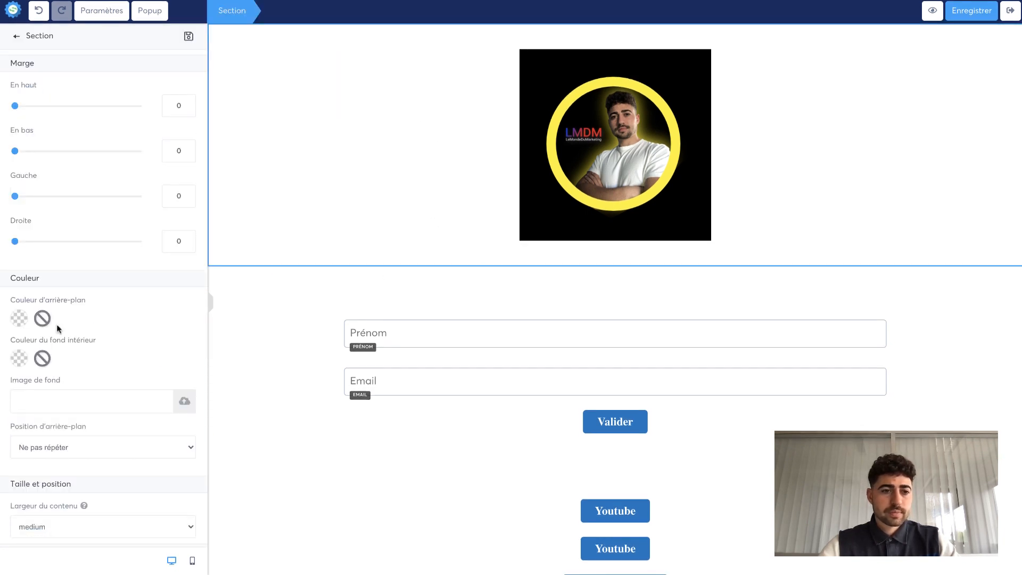
left_click(22, 359)
left_click_drag(115, 349, 53, 426)
left_click(59, 371)
left_click(19, 361)
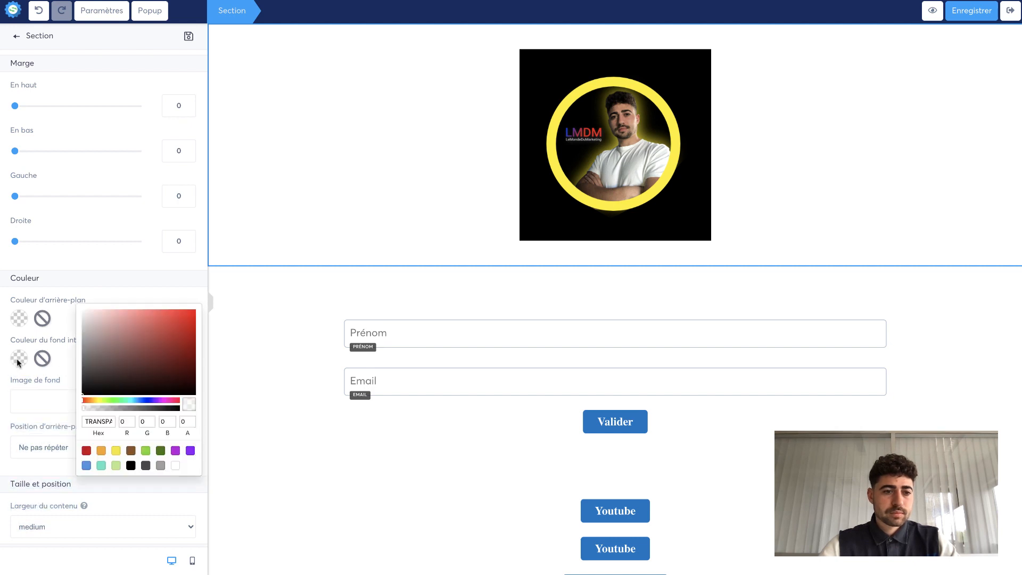
left_click_drag(83, 383, 79, 398)
- Set the image section's outer background colour to black as well
left_click(216, 326)
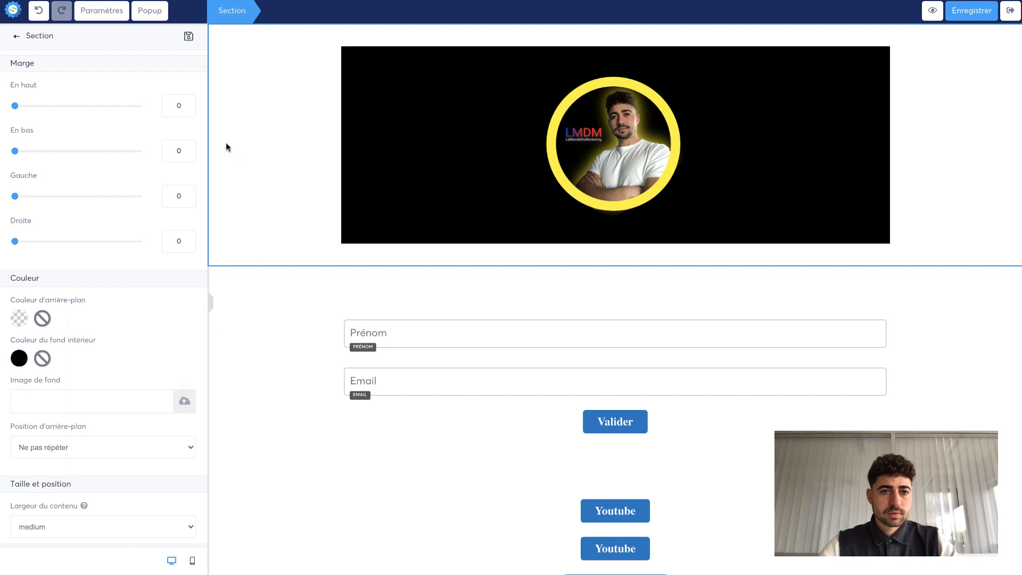
left_click(257, 326)
left_click(224, 209)
left_click(19, 318)
left_click_drag(107, 331, 80, 362)
left_click(273, 332)
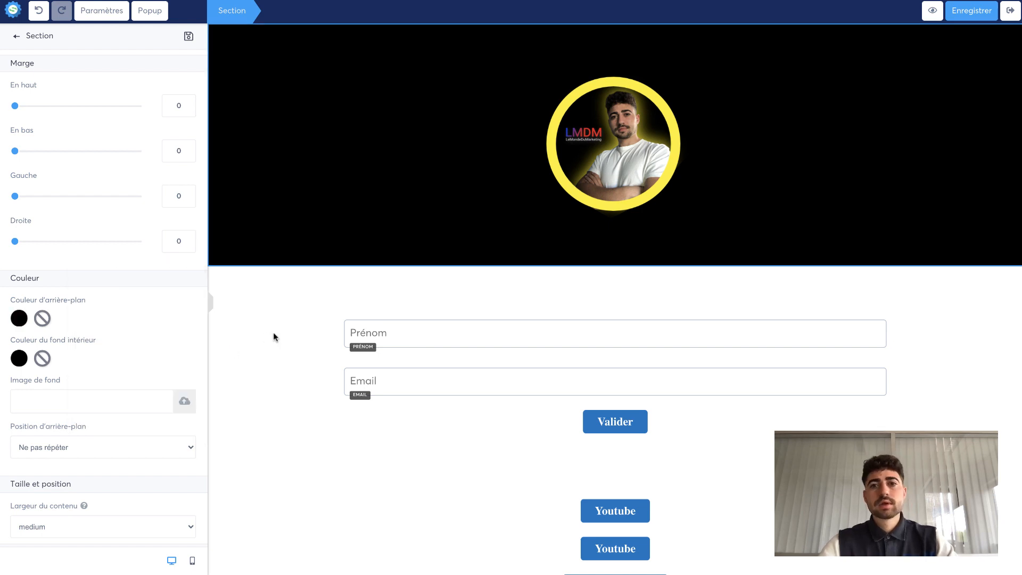
left_click(381, 298)
scroll(466, 283, "down", 2)
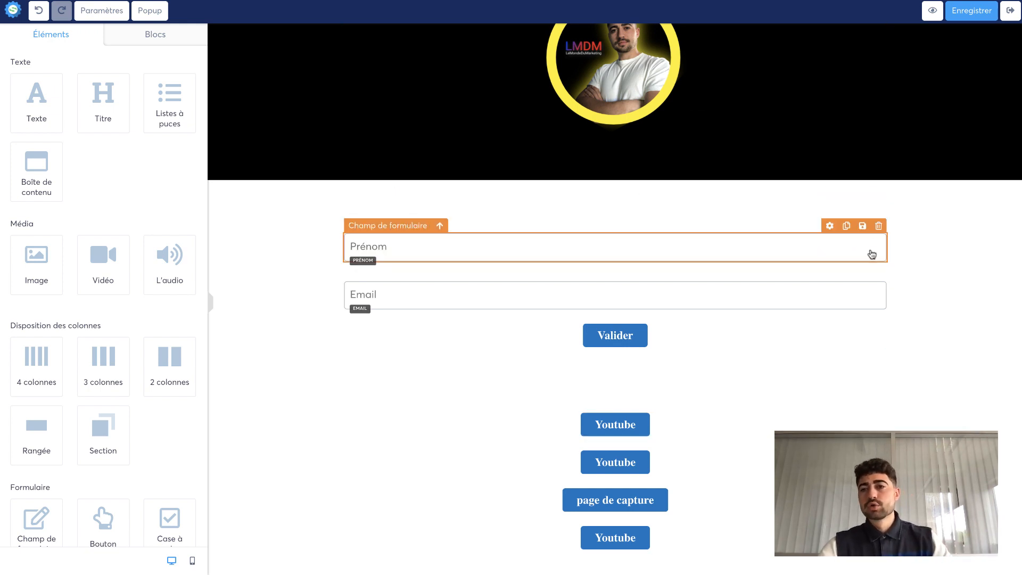
- Switch to mobile view, add a Sondage poll element below the link buttons and open its settings
left_click(193, 561)
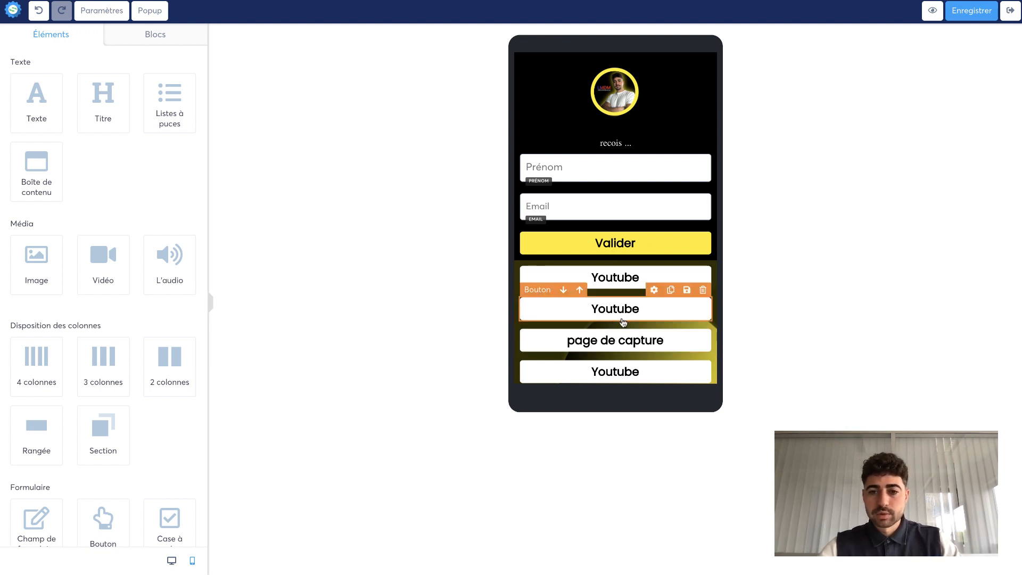
scroll(586, 340, "down", 1)
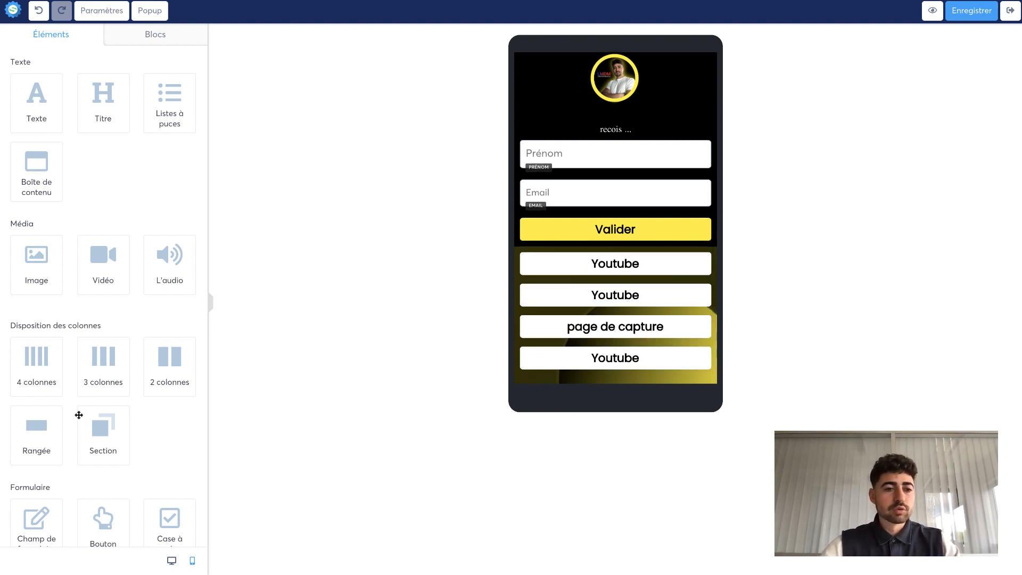
scroll(178, 429, "down", 5)
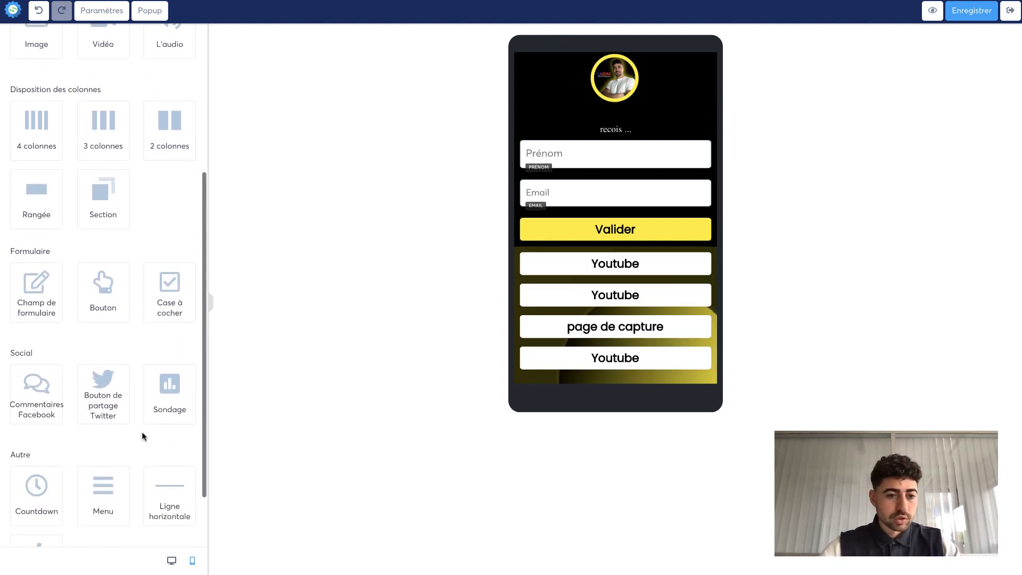
scroll(143, 436, "down", 2)
left_click_drag(167, 319, 598, 372)
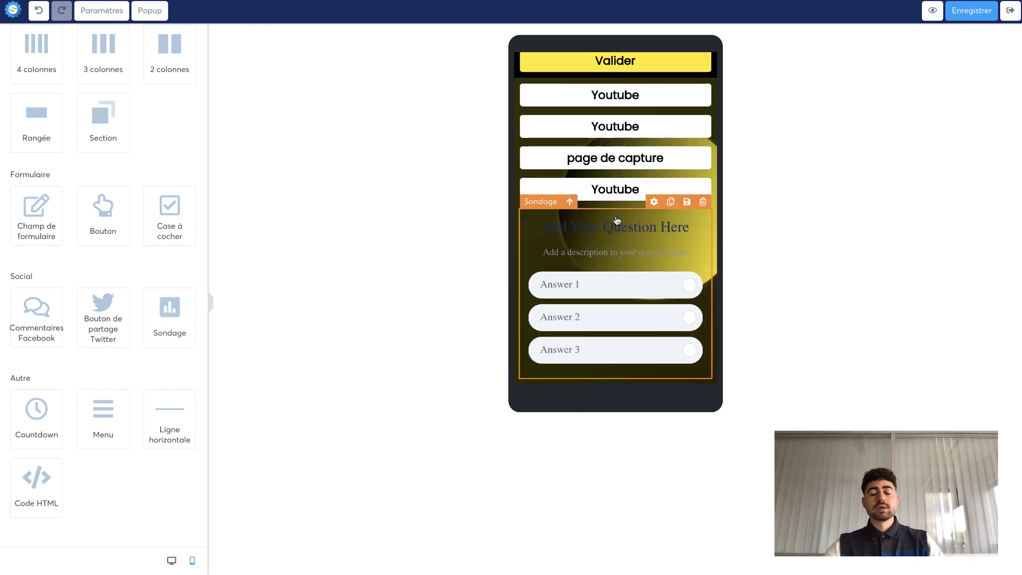
left_click(595, 240)
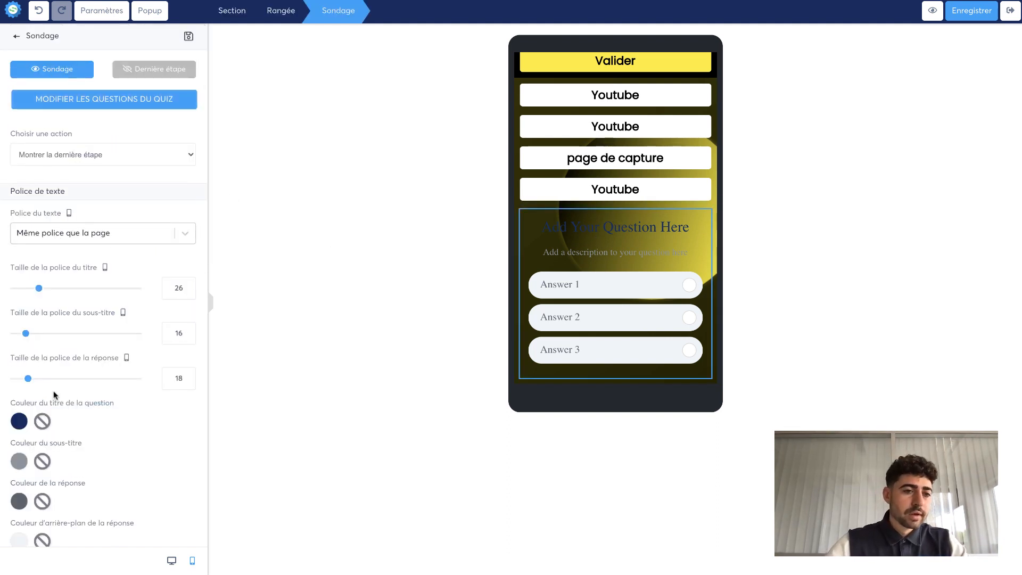
scroll(53, 395, "down", 8)
scroll(53, 394, "up", 8)
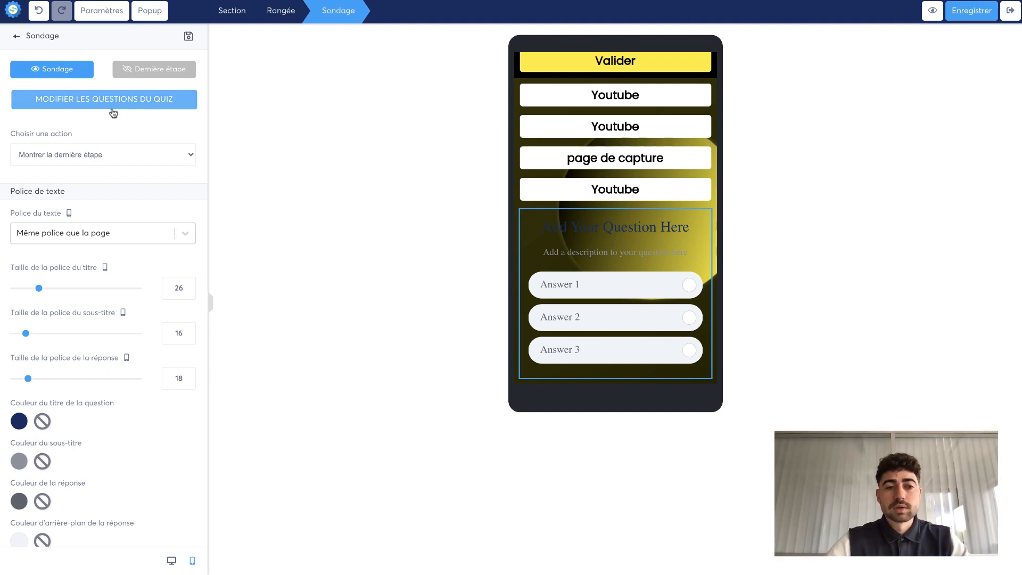
left_click(457, 351)
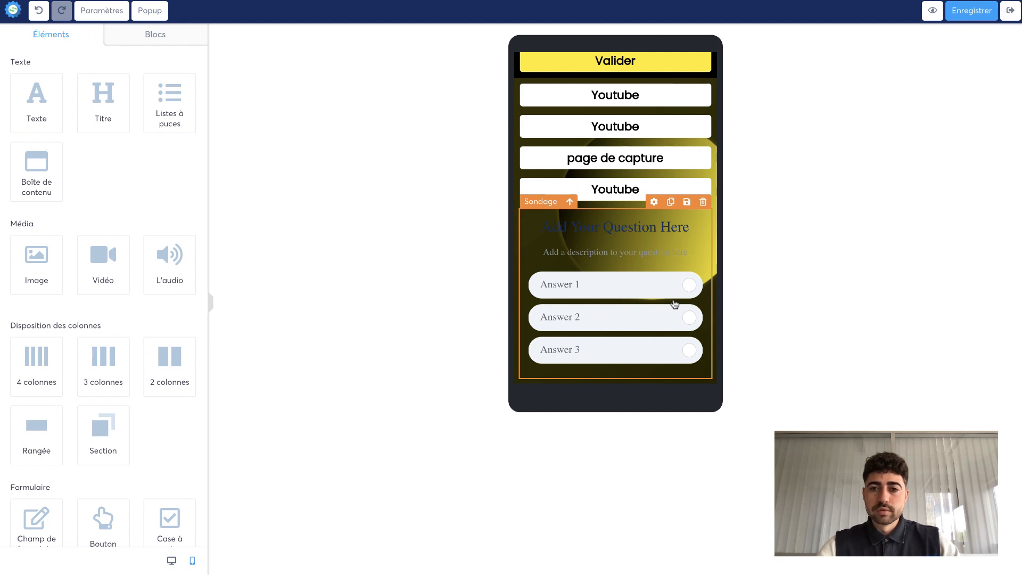
scroll(165, 346, "down", 5)
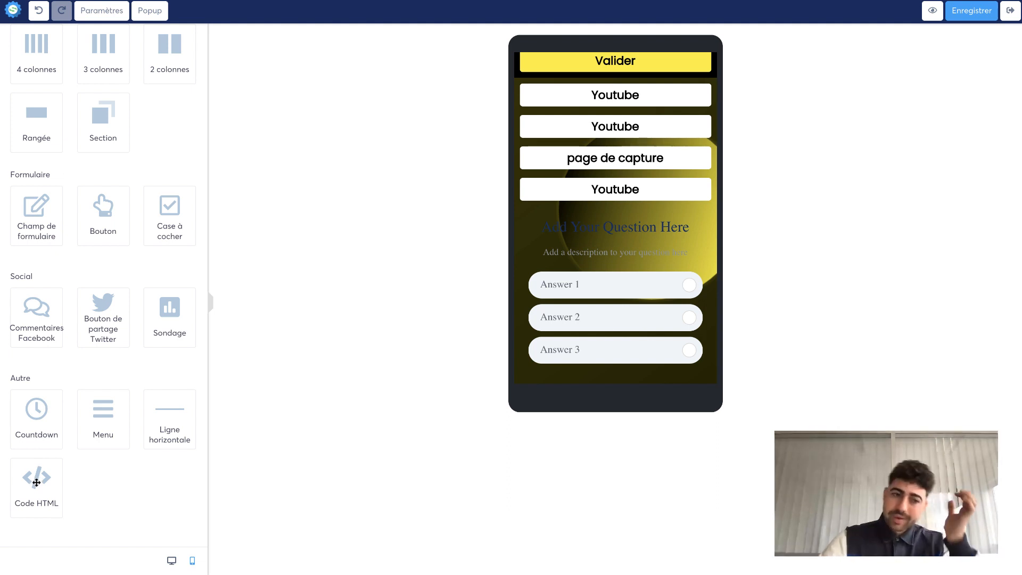
- Delete the poll element from the page
left_click(686, 232)
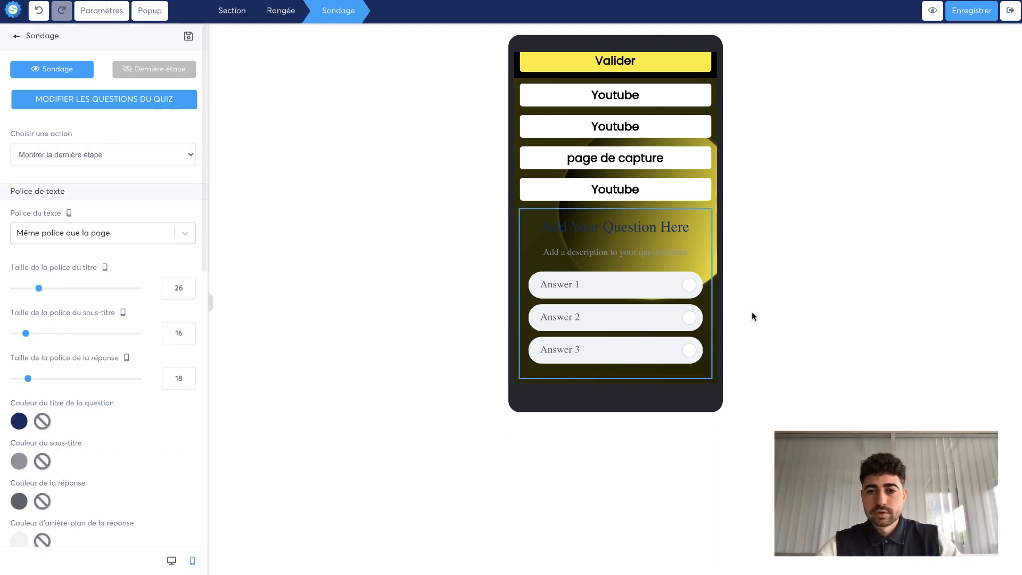
left_click(689, 315)
left_click(705, 206)
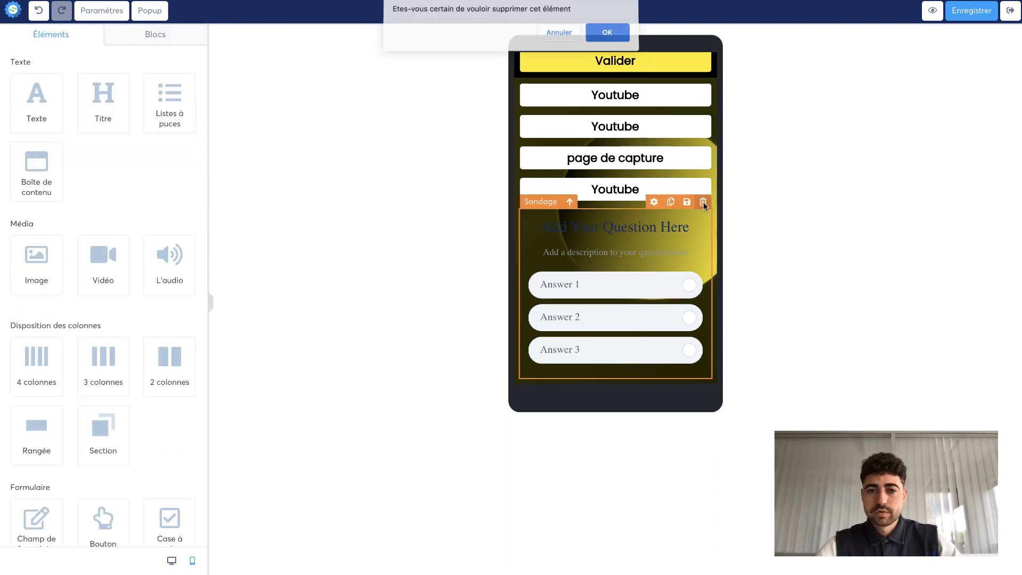
left_click(610, 31)
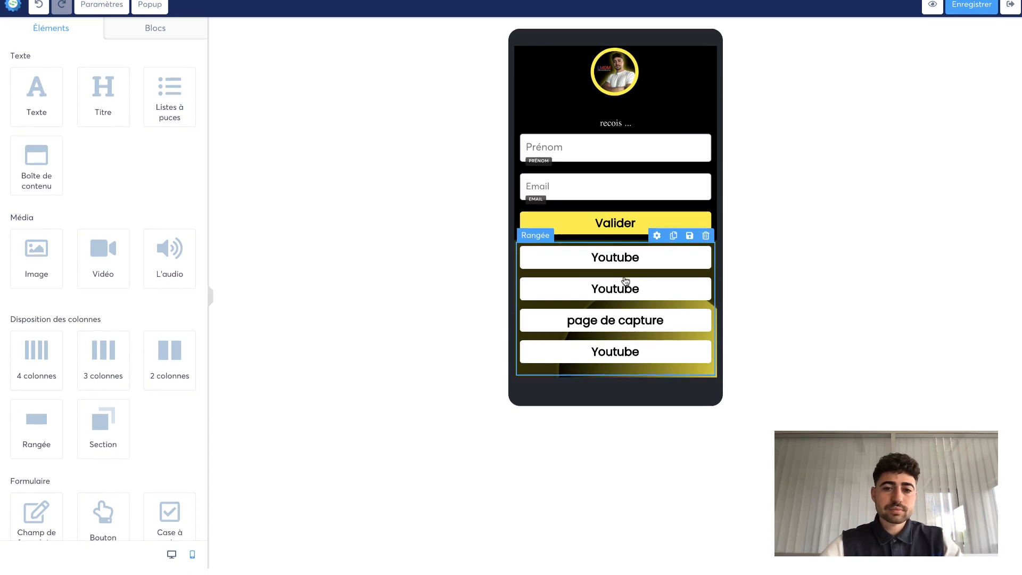
- Switch to LeadsChatBot and open the Bio Instagram LMDM website widget under Leads
scroll(69, 505, "down", 5)
left_click_drag(29, 496, 638, 376)
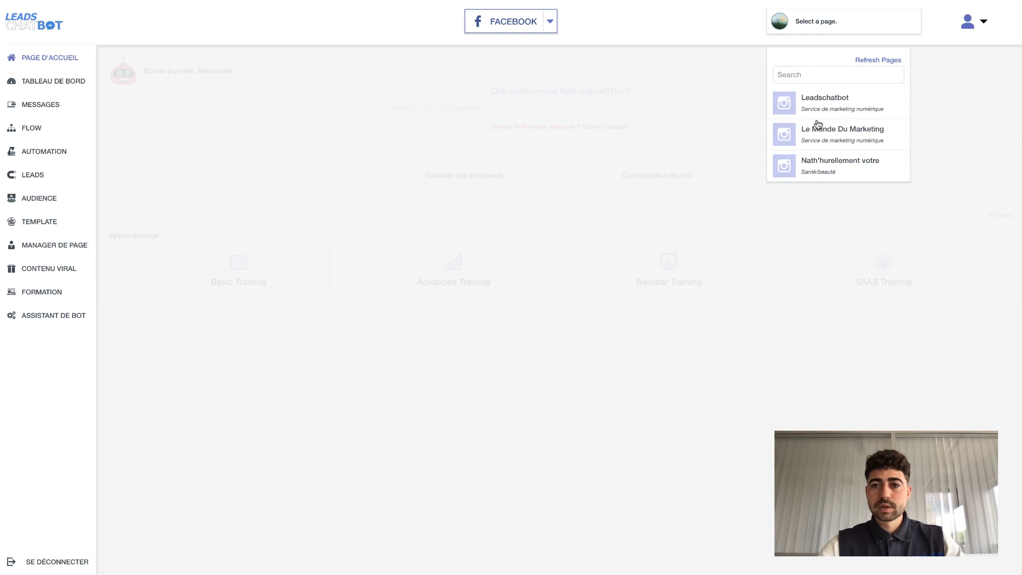
left_click(825, 135)
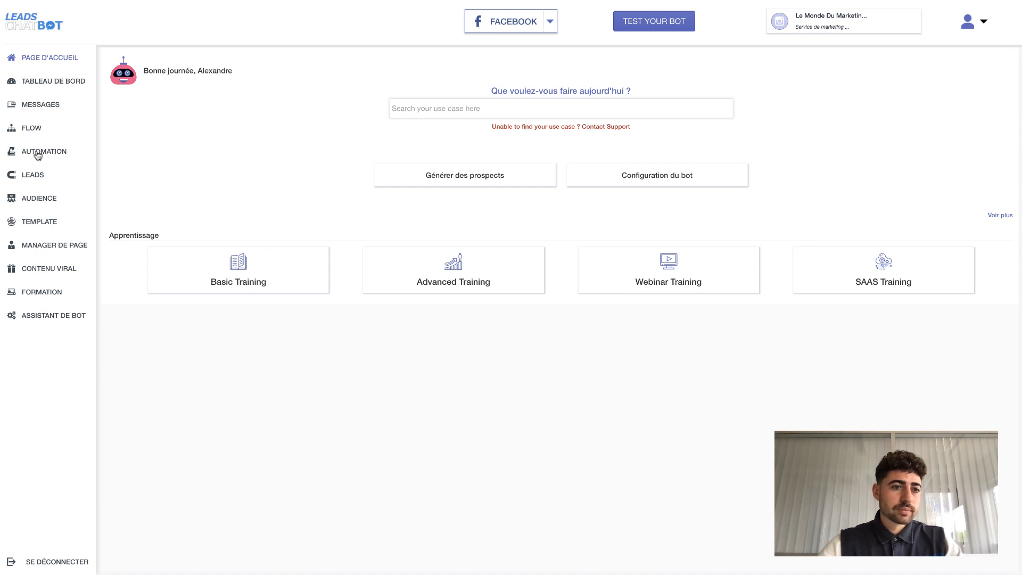
left_click(32, 175)
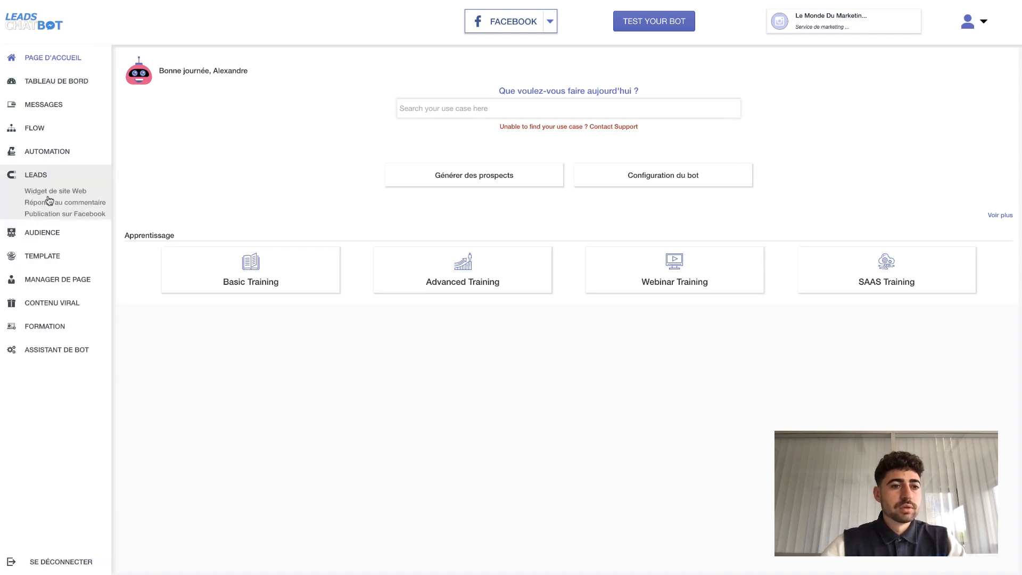
left_click(49, 194)
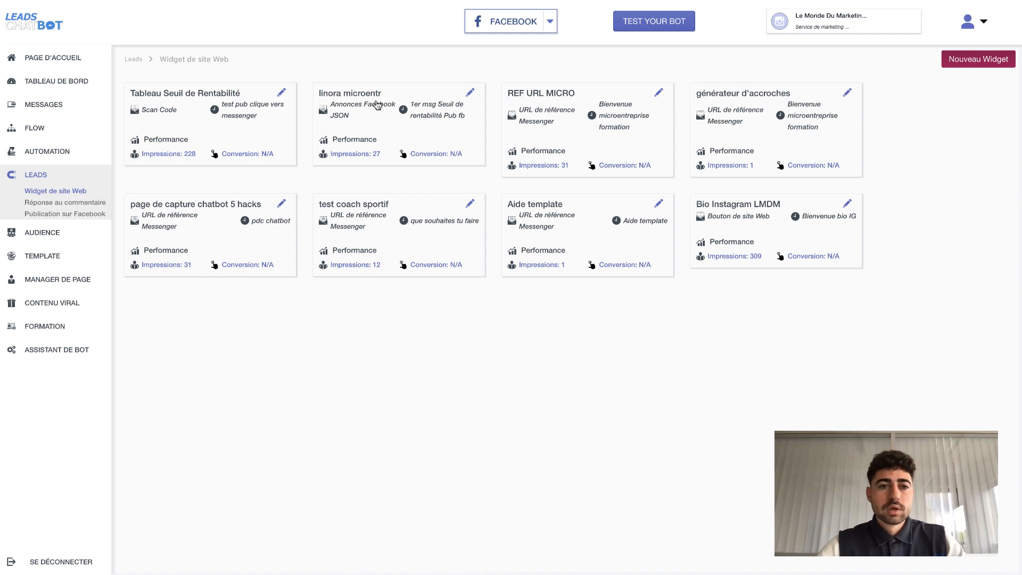
left_click(750, 205)
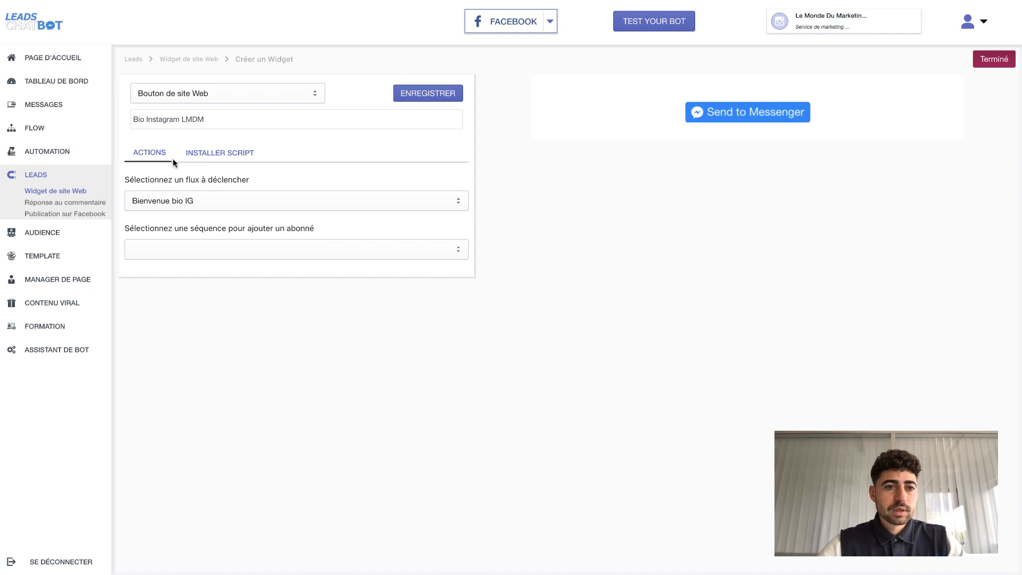
- Keep the widget type as Bouton de site Web and save the widget
left_click(181, 99)
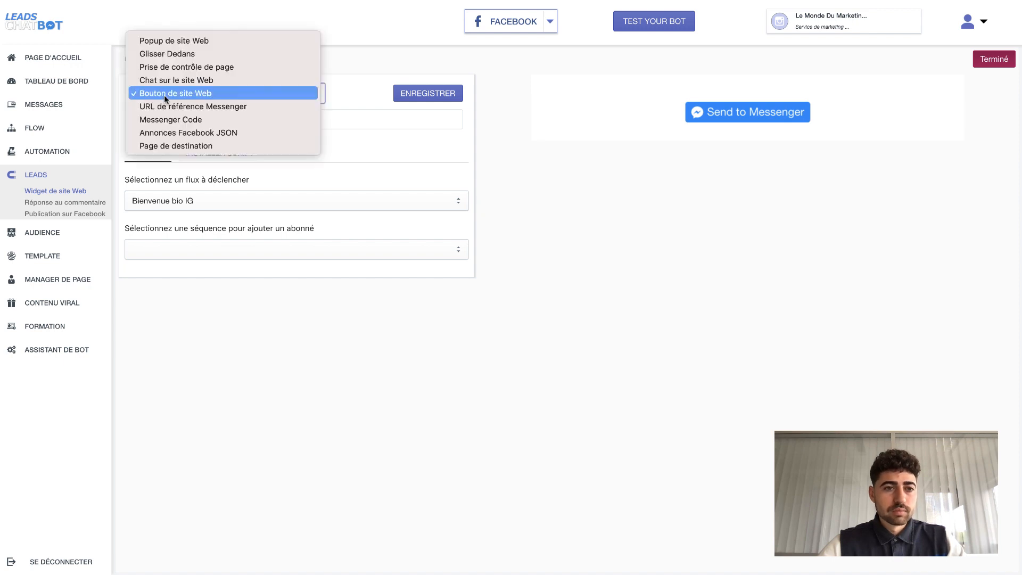
left_click(179, 94)
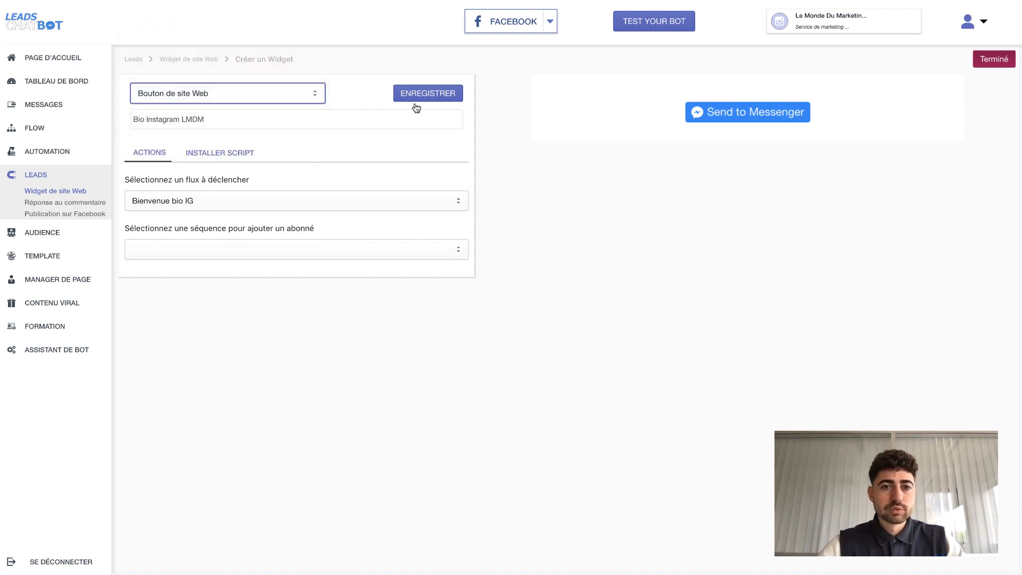
left_click(421, 99)
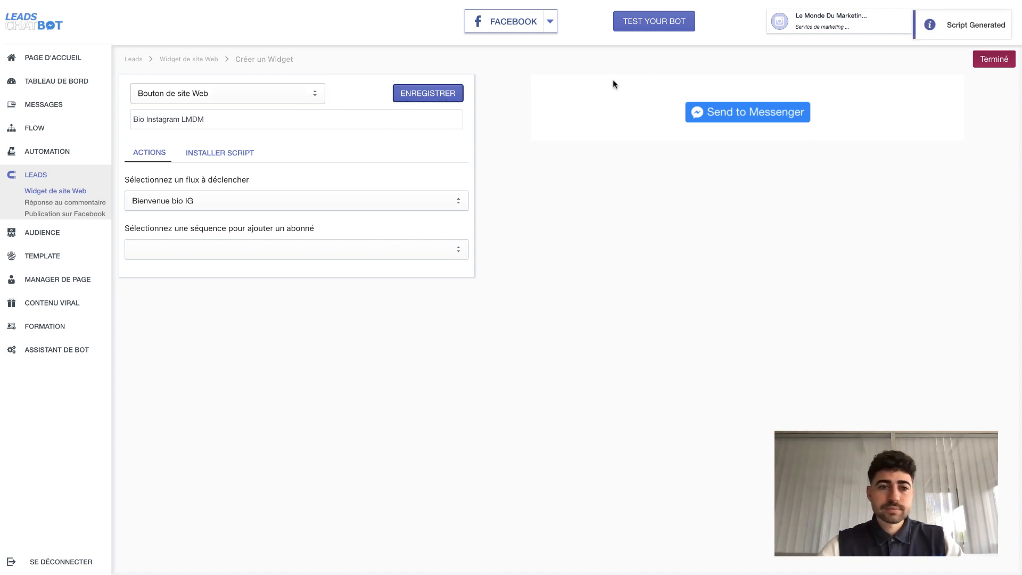
- Open the widget's install-script section and save the widget again
left_click(218, 152)
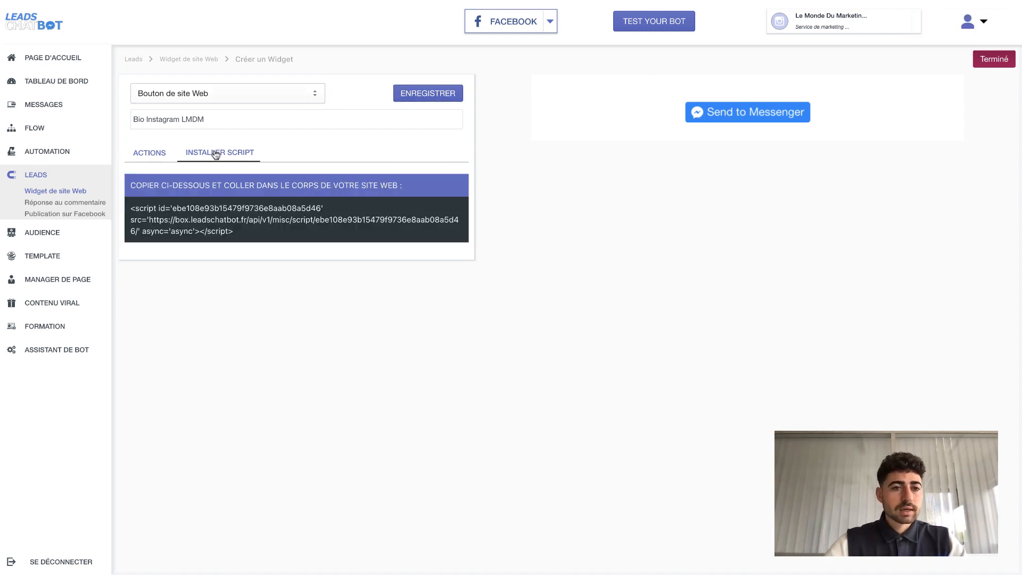
left_click(156, 160)
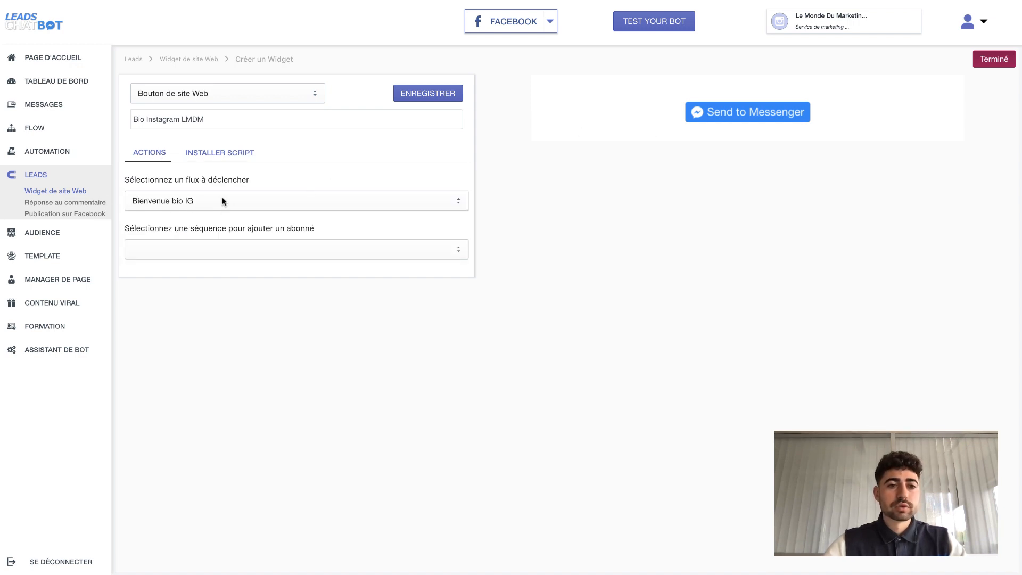
left_click(212, 153)
left_click(428, 93)
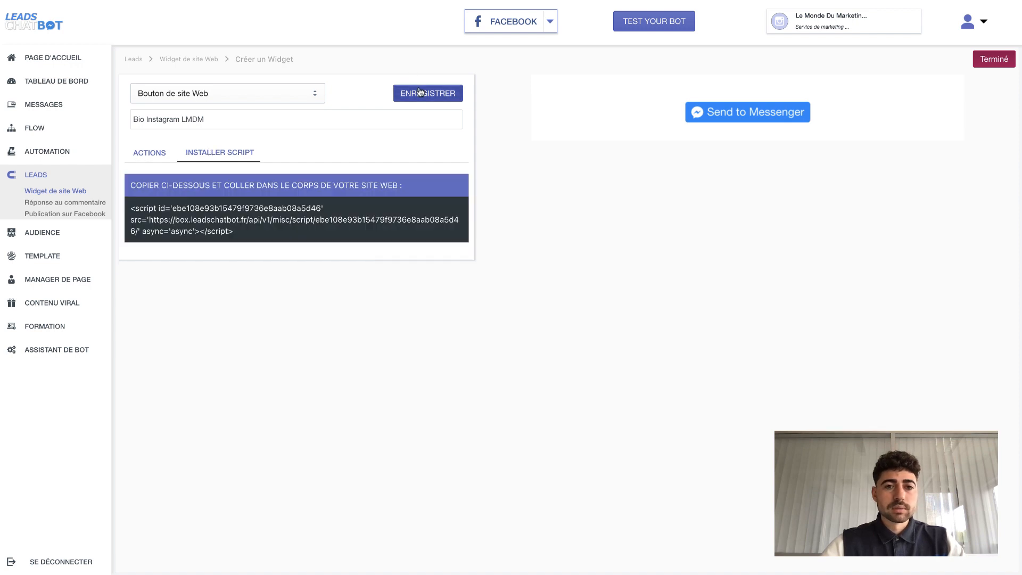
- Select and copy the widget's embed script code, dismissing the translation popup
double_click(224, 220)
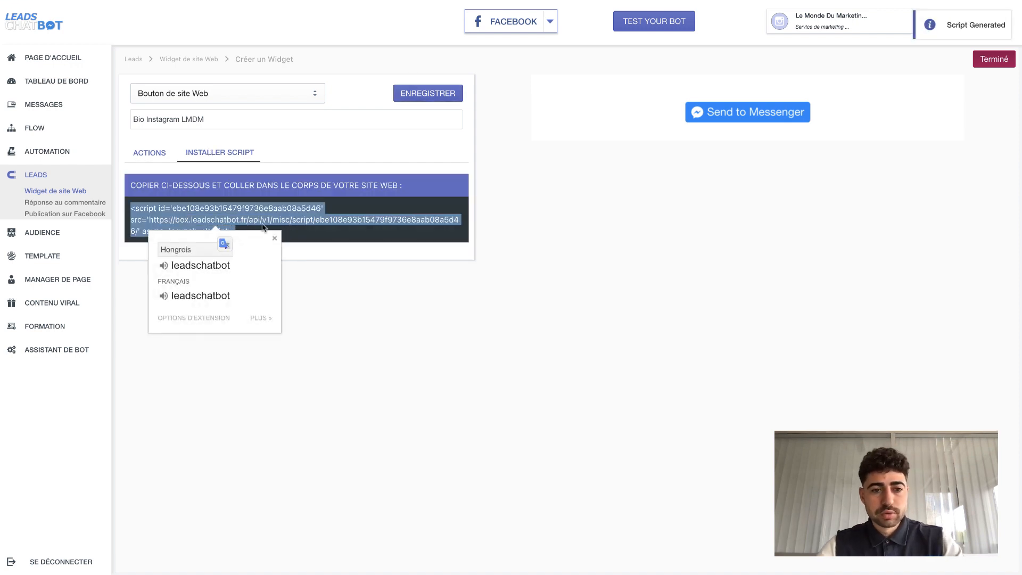
left_click(279, 229)
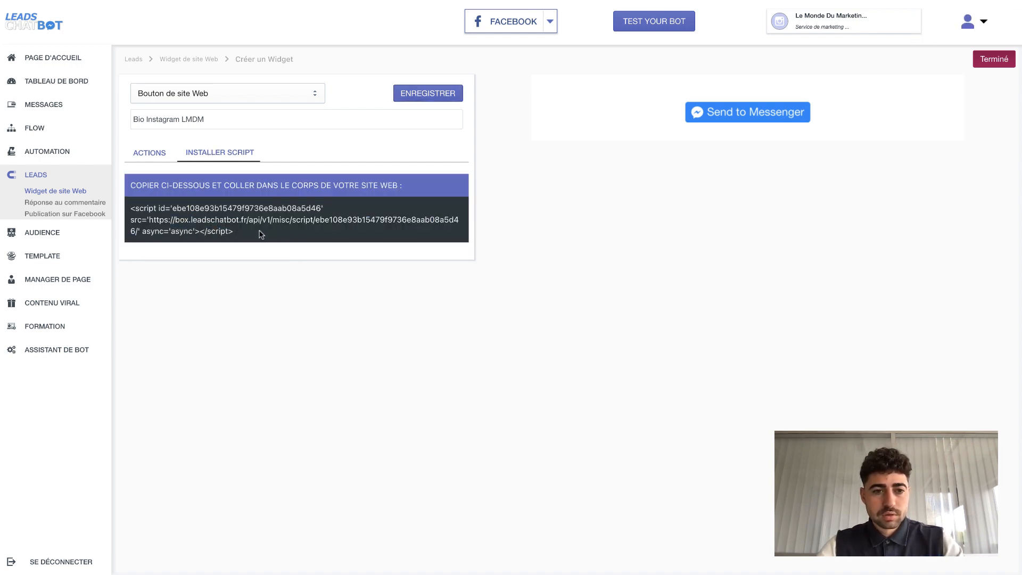
double_click(260, 232)
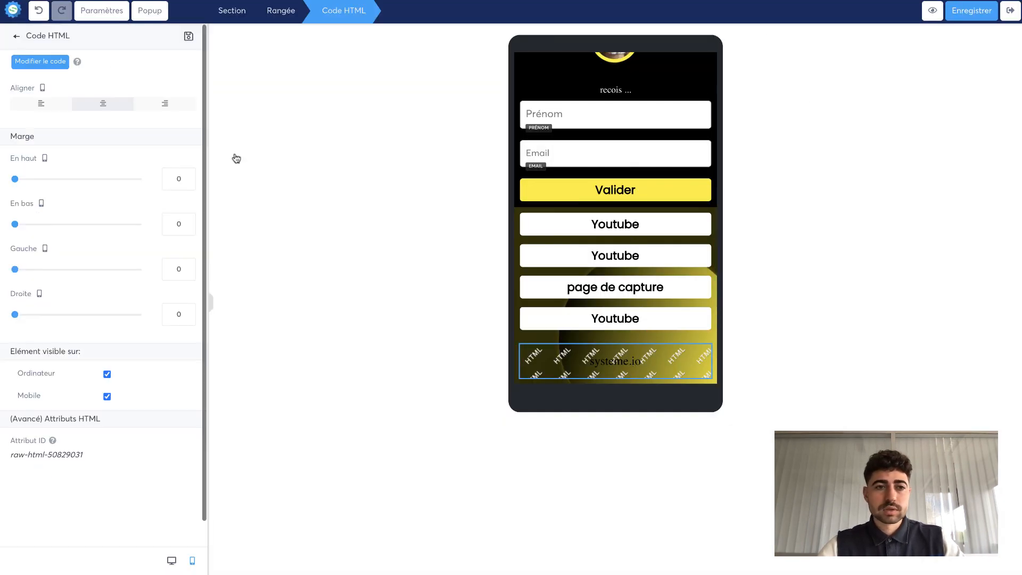
- Back in systeme, replace the HTML code element's content with the pasted LeadsChatBot script and save it
left_click(53, 65)
key("super+a")
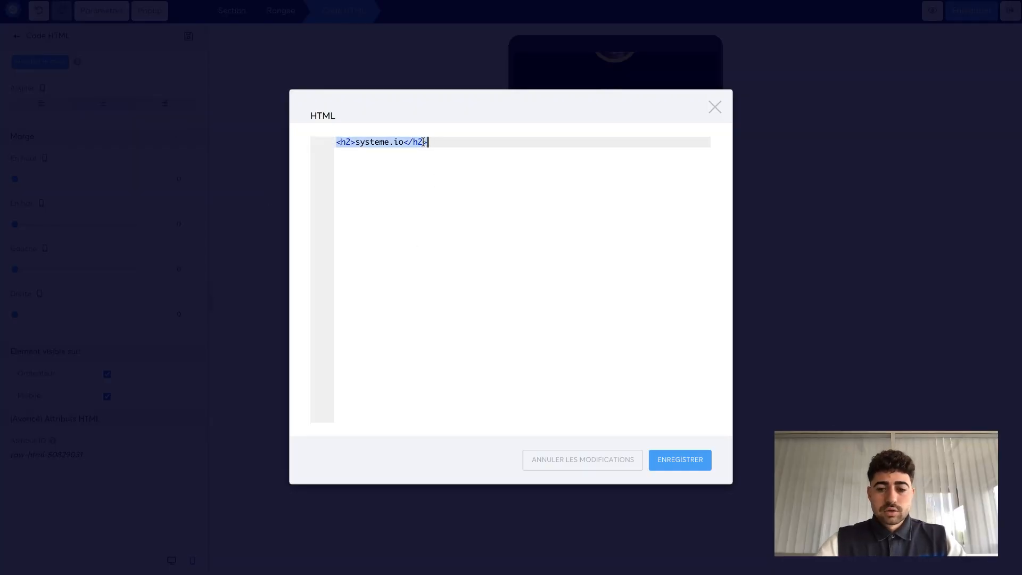
key("BackSpace")
key("super+v")
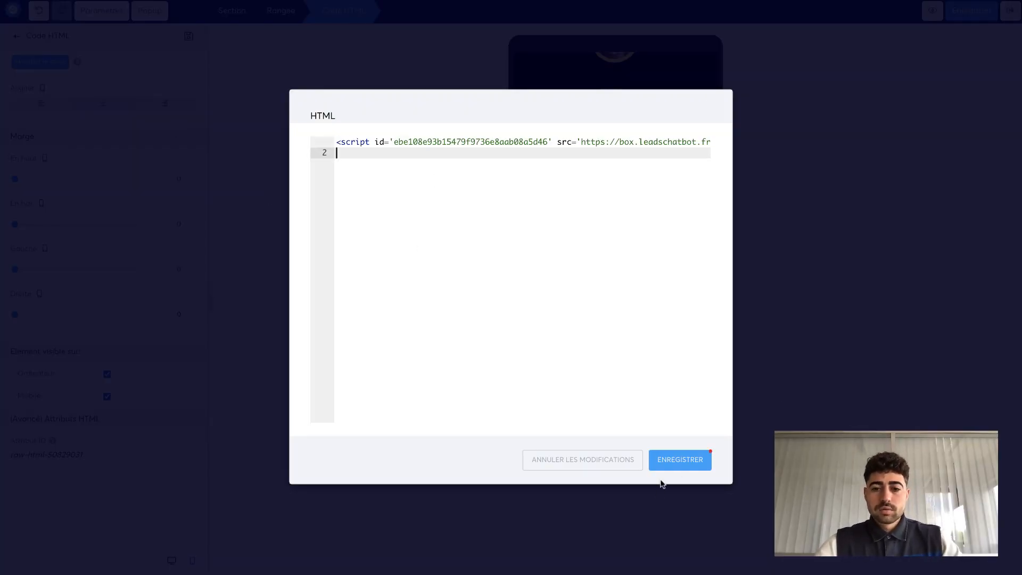
left_click(668, 469)
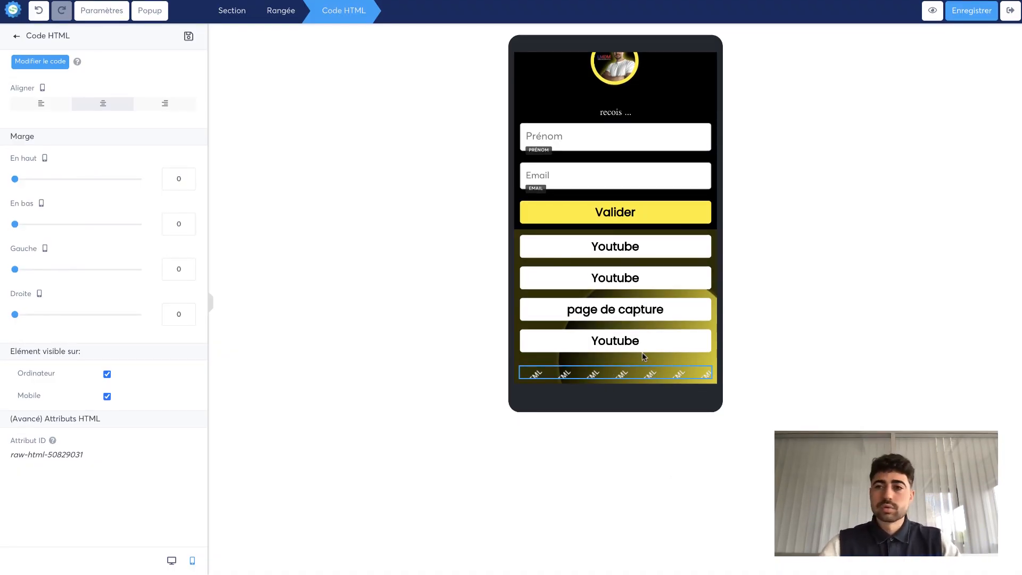
- Save the multi-link page
left_click(970, 11)
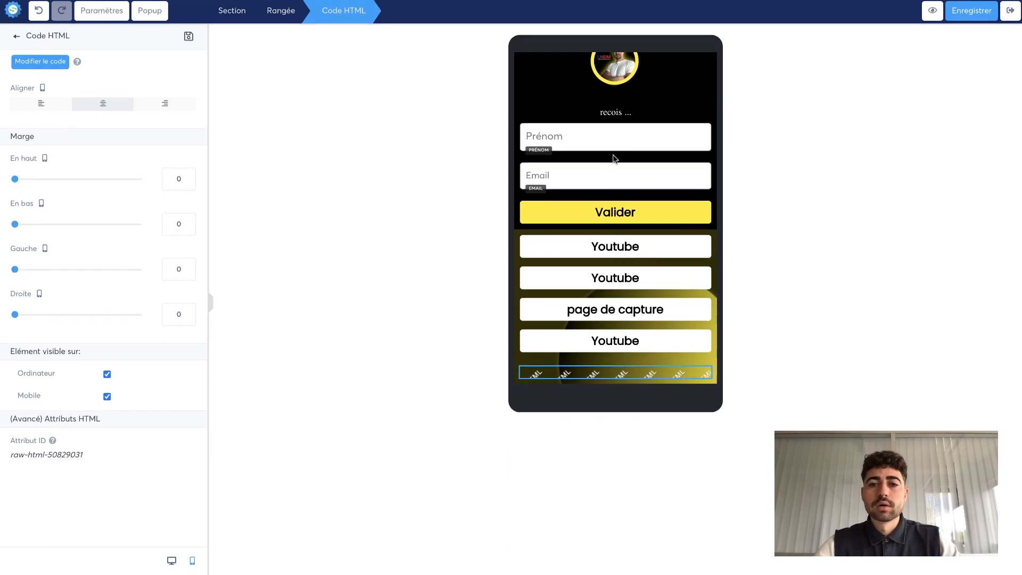
left_click(441, 224)
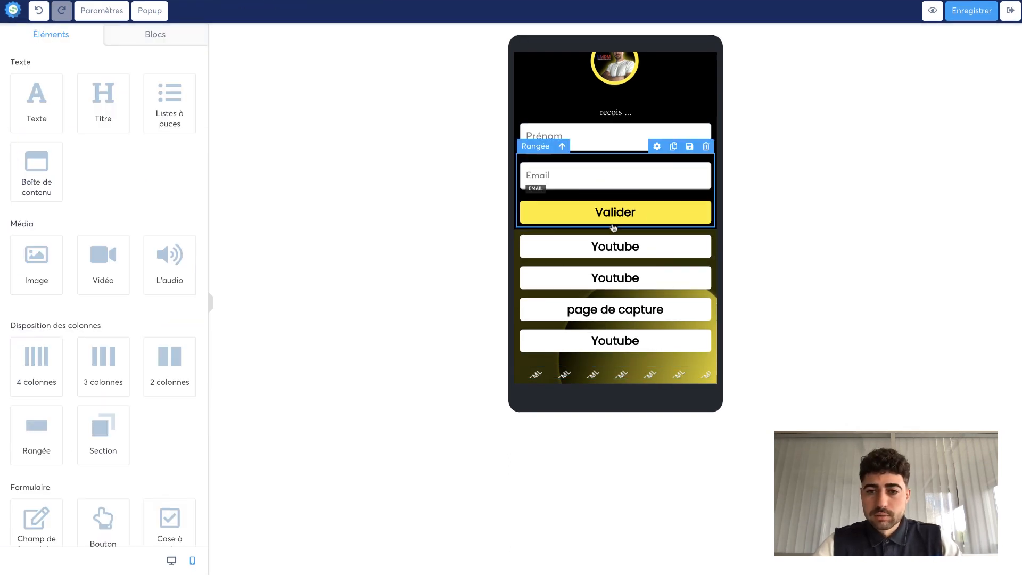
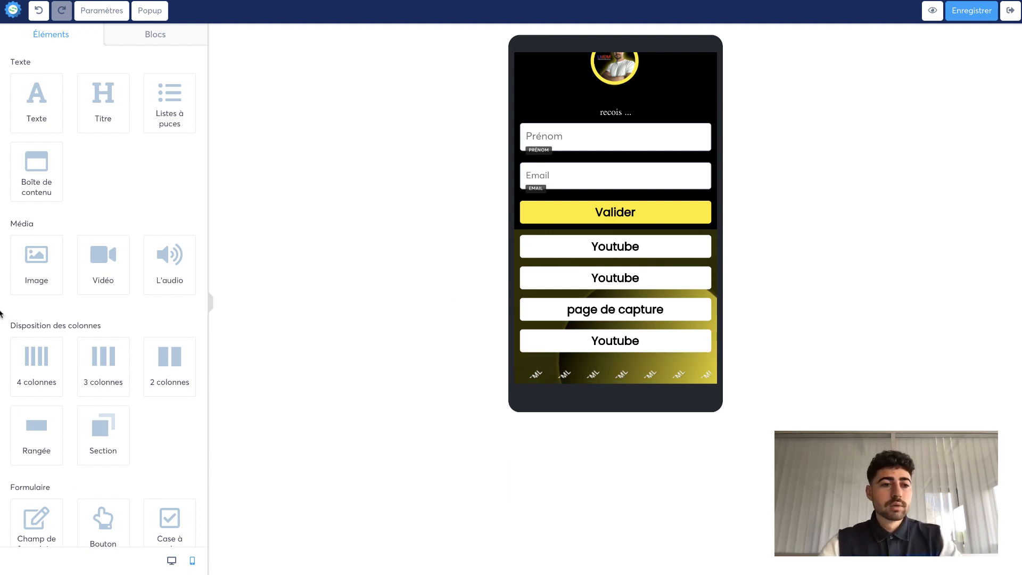
- Add an image element below the link buttons using the LMDM logo from the image library
left_click_drag(36, 266, 618, 373)
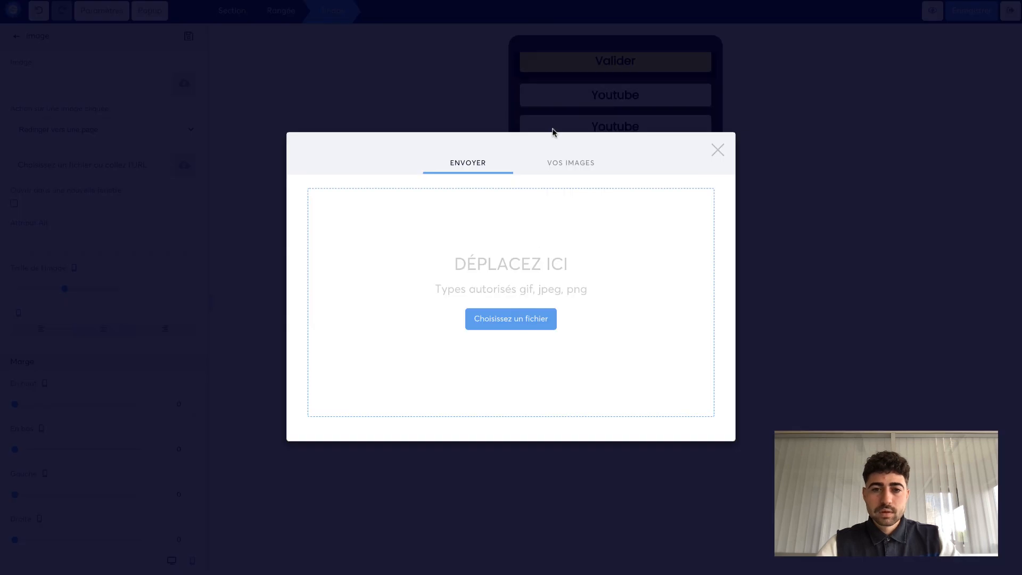
left_click(550, 168)
scroll(455, 281, "down", 10)
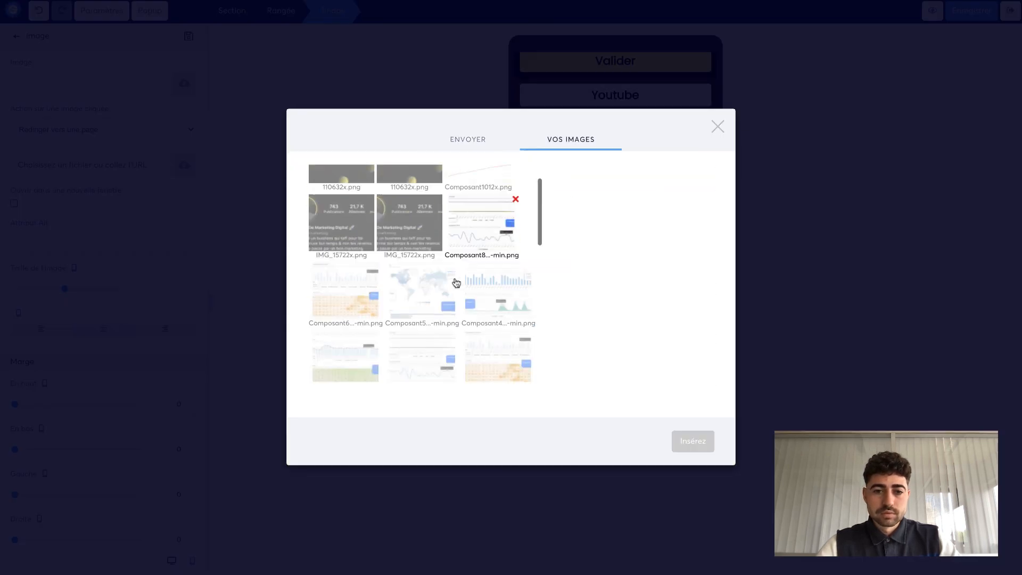
scroll(456, 283, "up", 3)
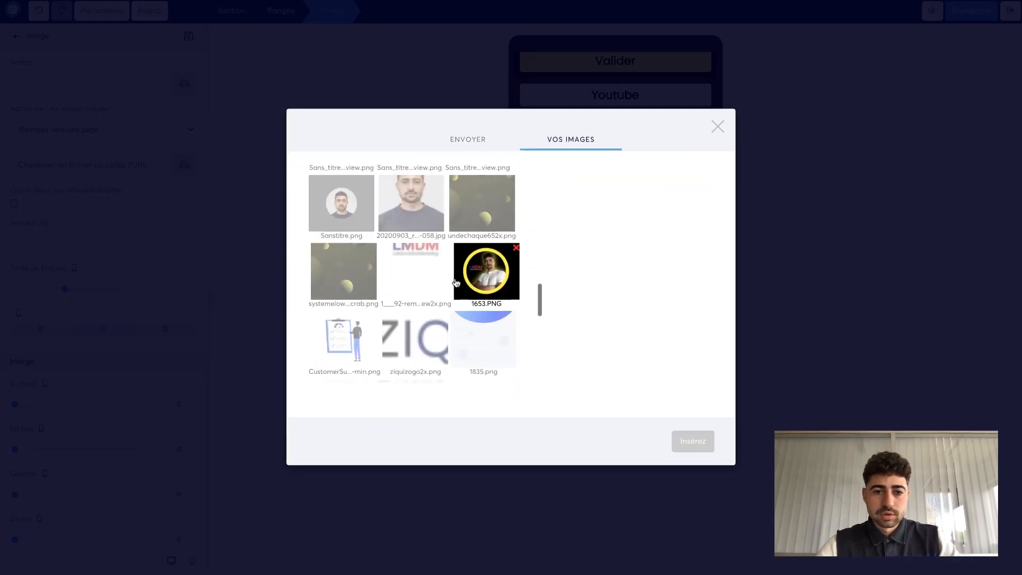
scroll(401, 276, "down", 2)
scroll(401, 276, "down", 10)
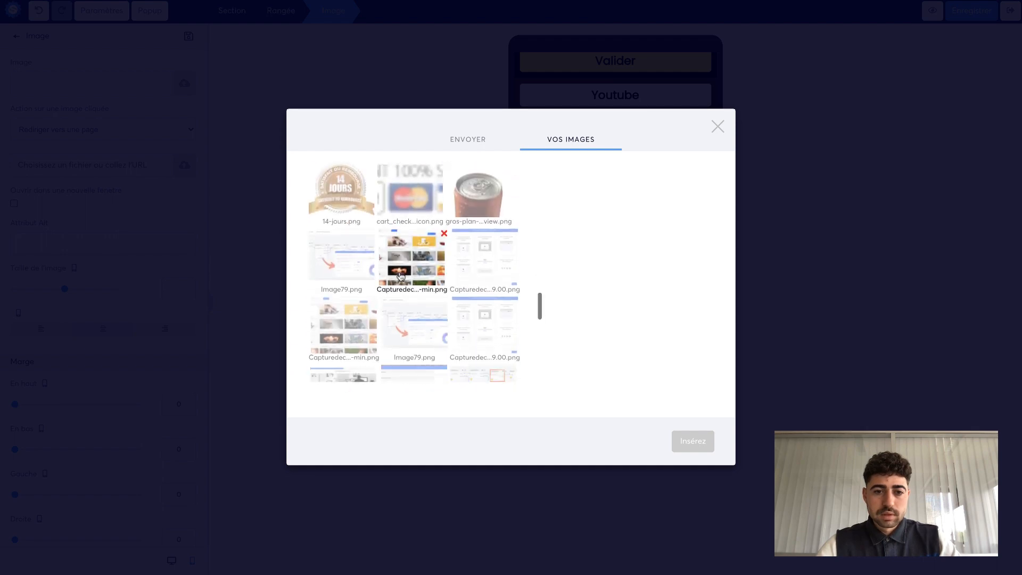
scroll(401, 275, "up", 15)
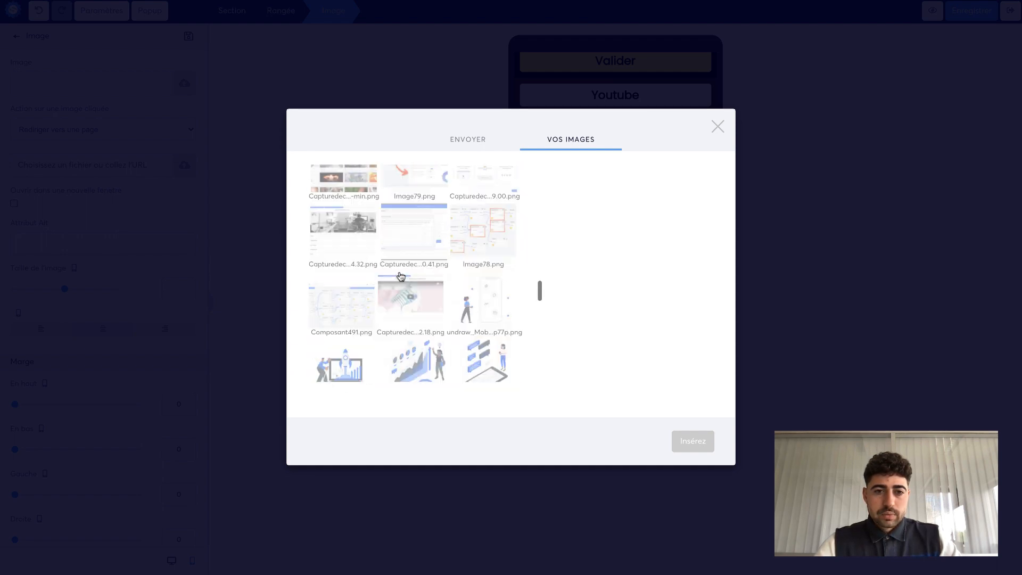
scroll(401, 276, "down", 3)
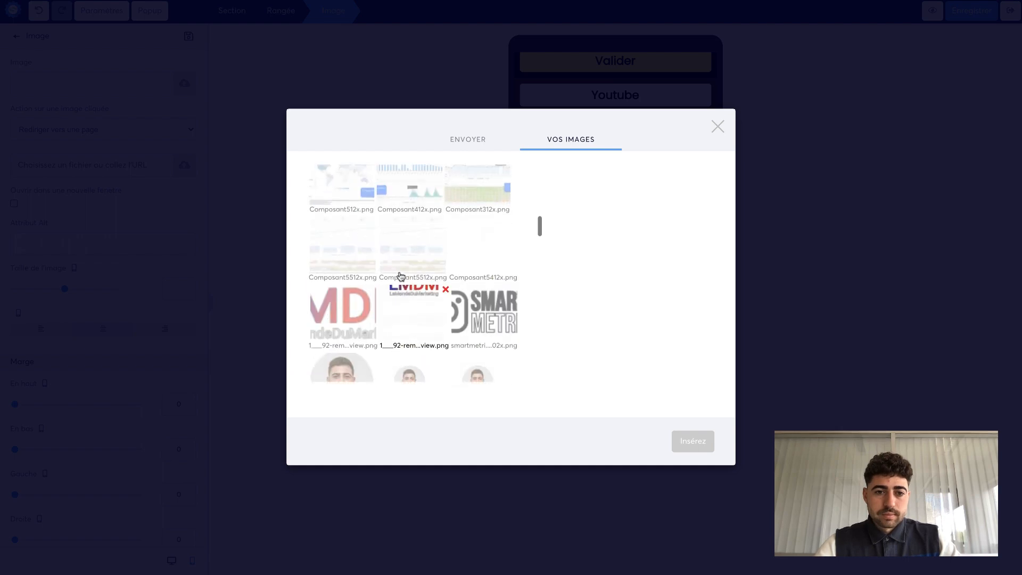
left_click(342, 325)
left_click(693, 442)
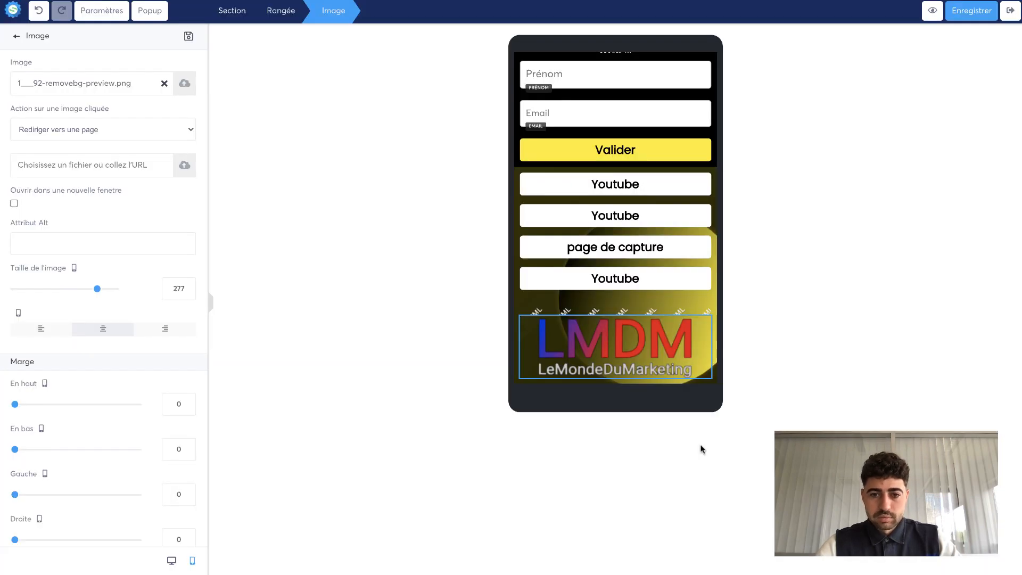
left_click(613, 354)
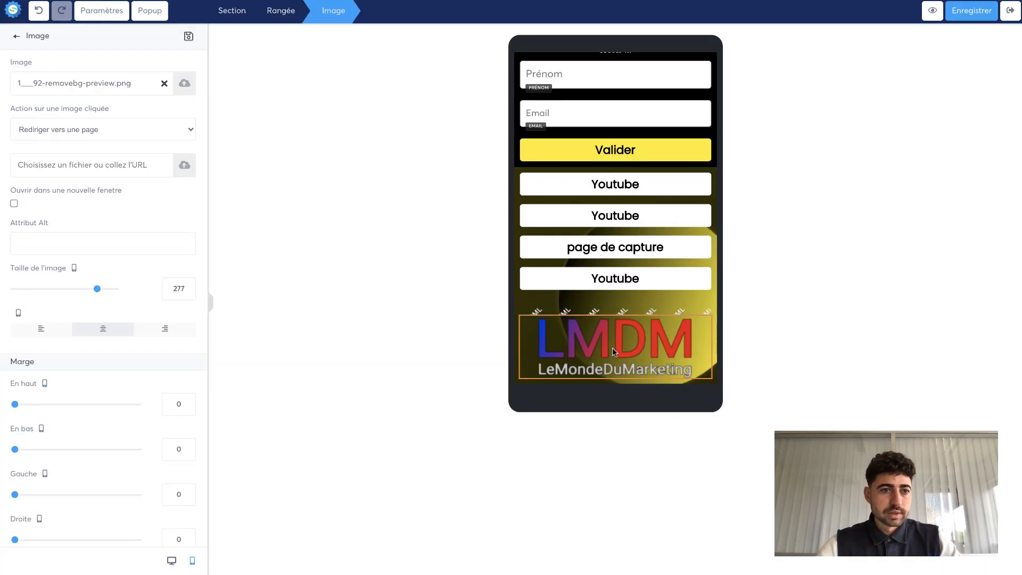
left_click(80, 129)
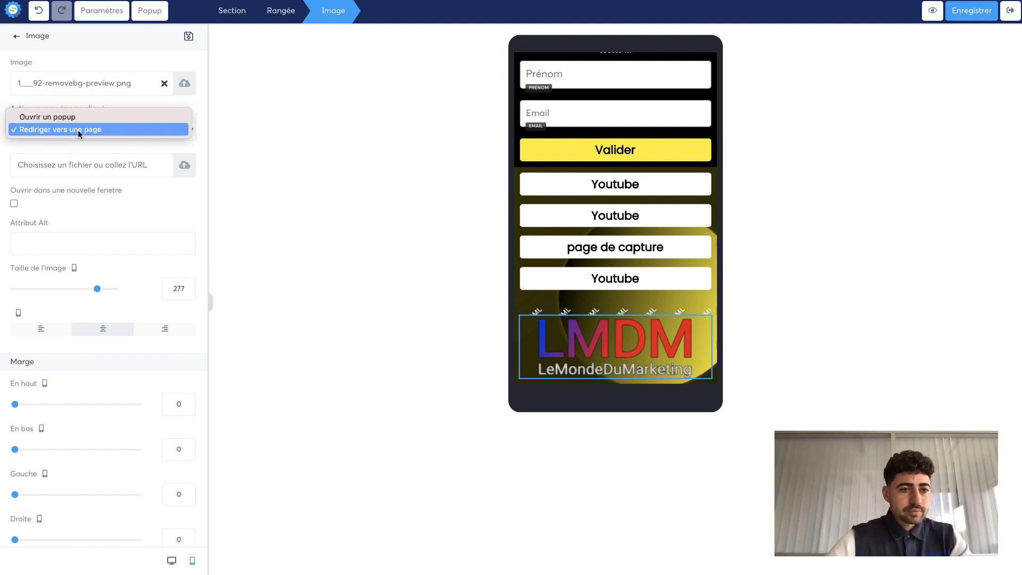
left_click(77, 130)
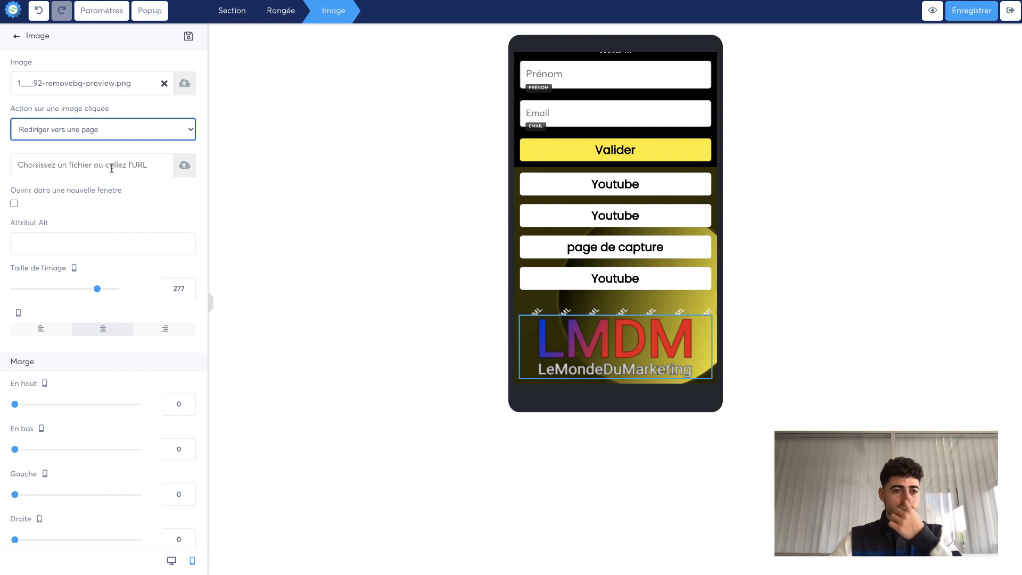
scroll(93, 390, "down", 10)
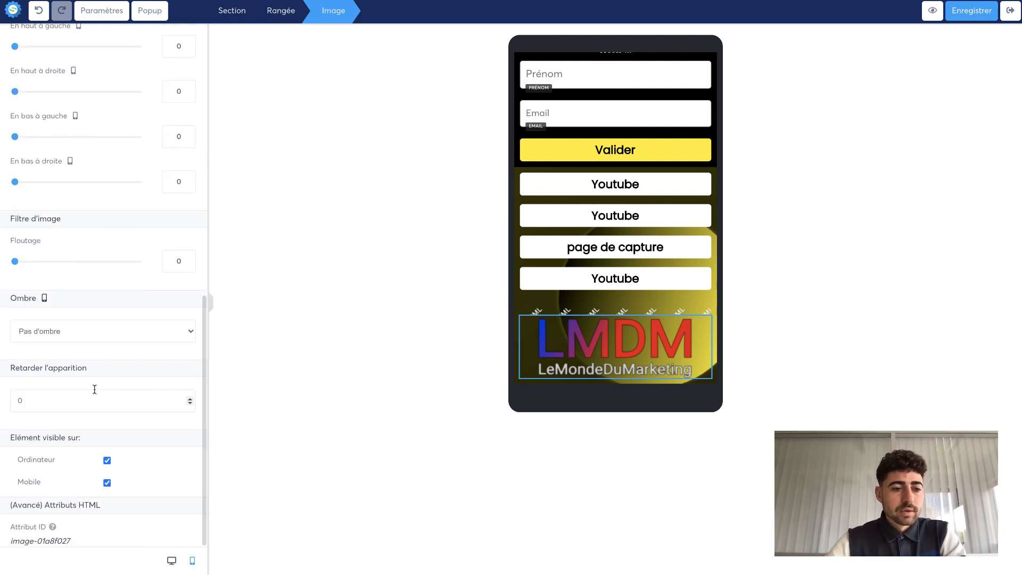
scroll(95, 393, "up", 3)
- Delete the LMDM logo image element from the page
left_click(553, 432)
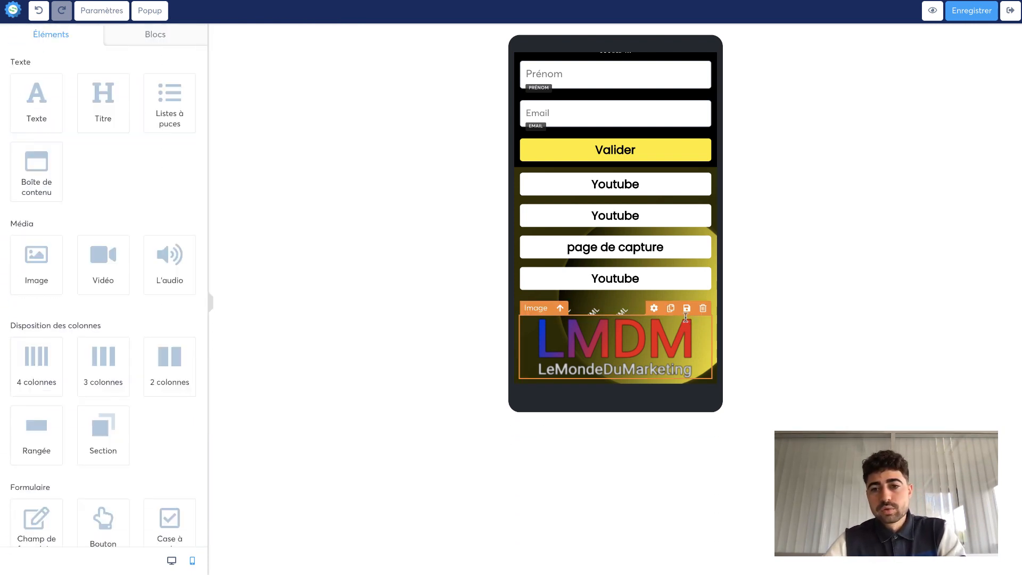
left_click(703, 308)
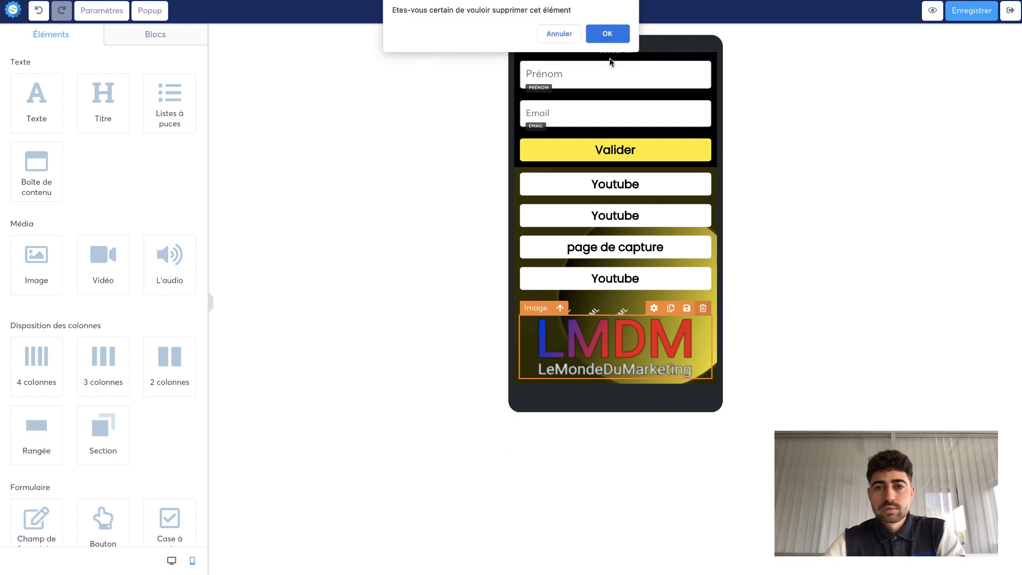
left_click(612, 36)
- Delete the second Youtube button and the last Youtube button from the link list
mouse_move(635, 280)
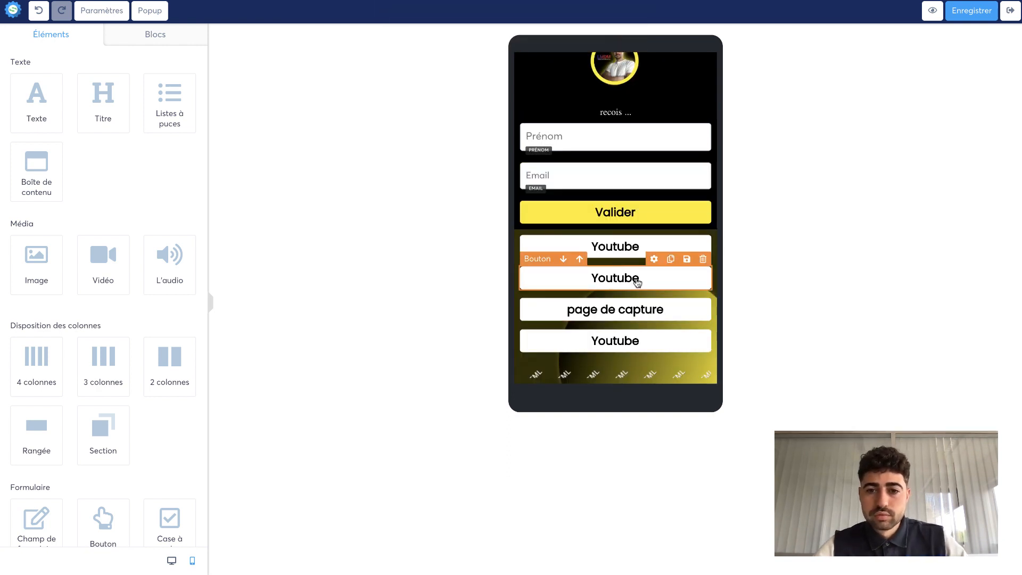
left_click(703, 259)
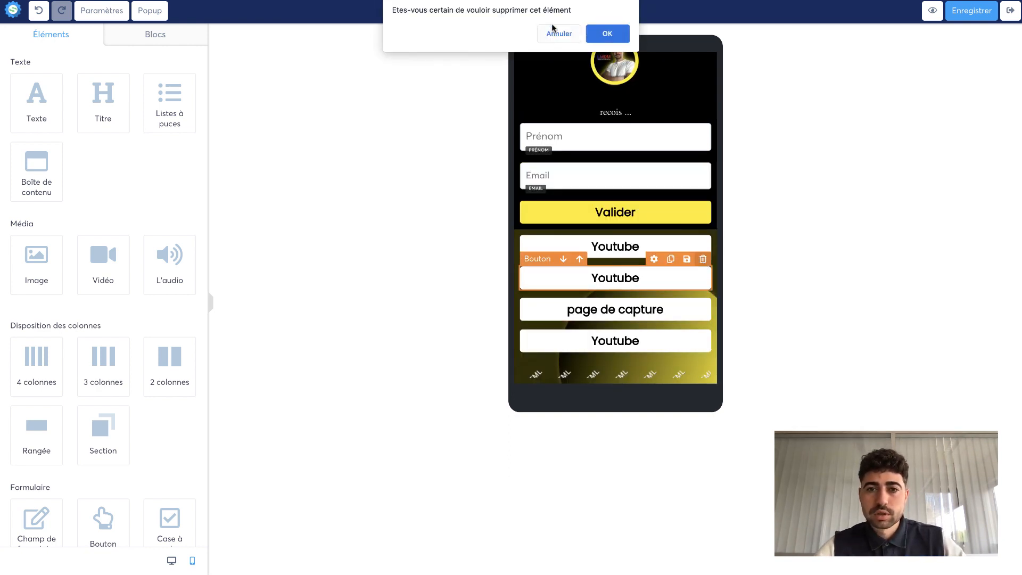
left_click(603, 33)
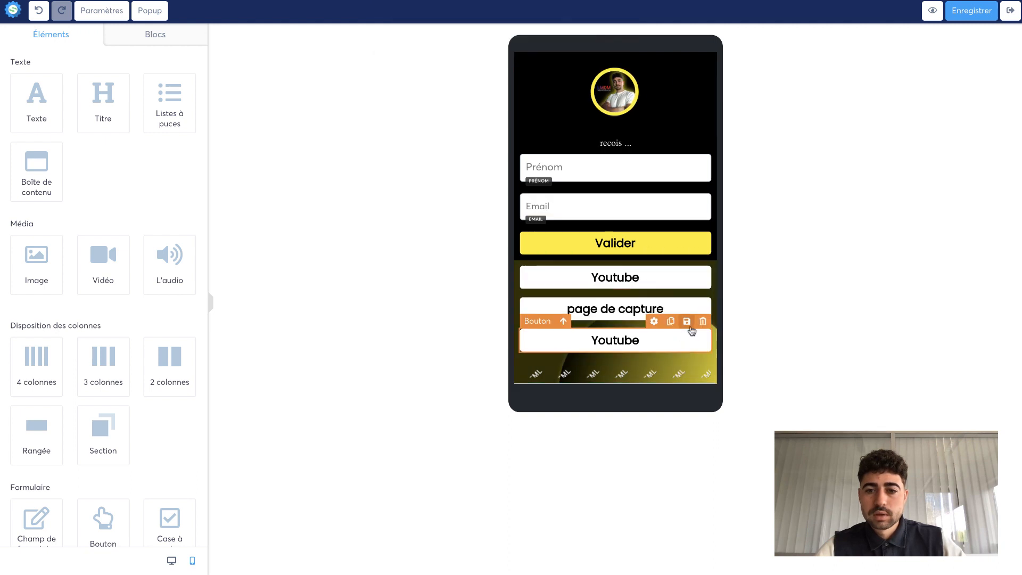
left_click(703, 321)
left_click(613, 33)
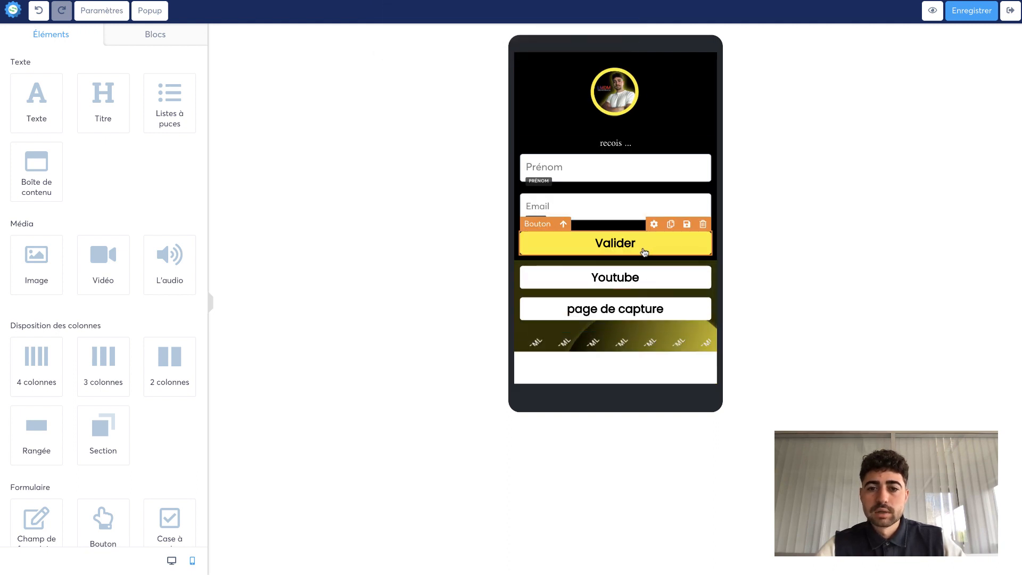
- Set the bottom padding of the row holding the Email field and Valider button to 25
mouse_move(619, 246)
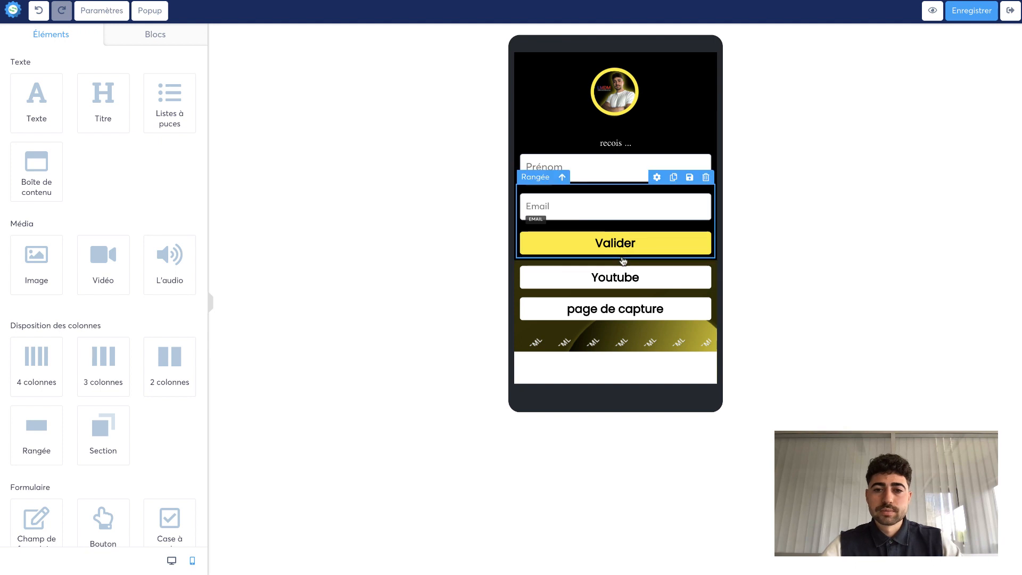
left_click(624, 258)
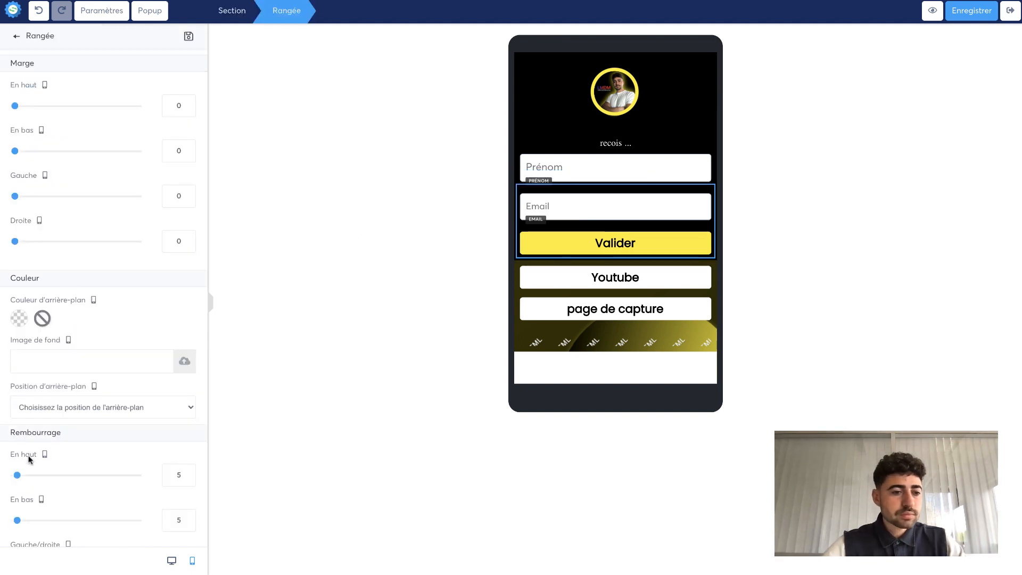
scroll(27, 454, "down", 2)
left_click_drag(18, 447, 25, 446)
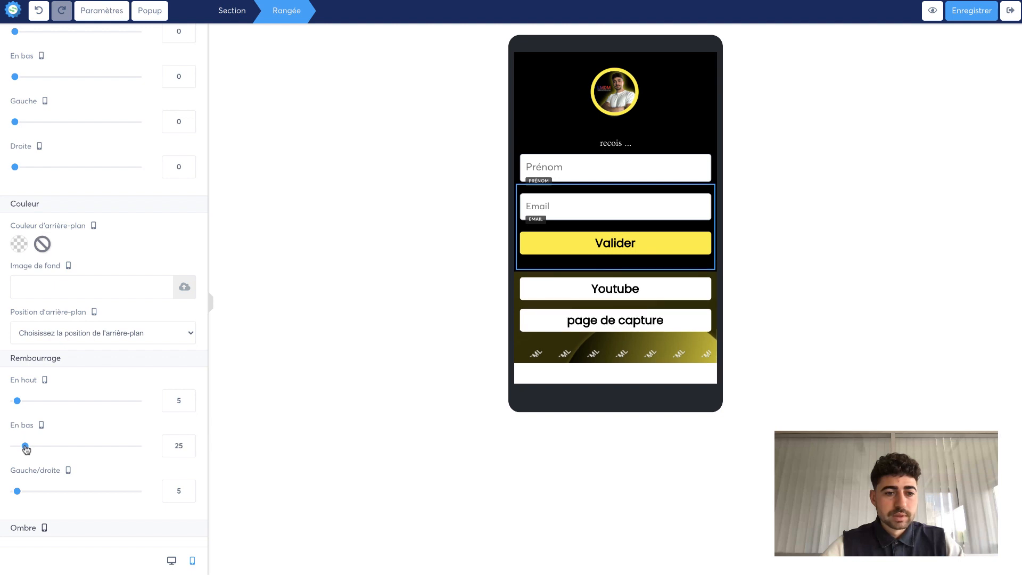
left_click(467, 307)
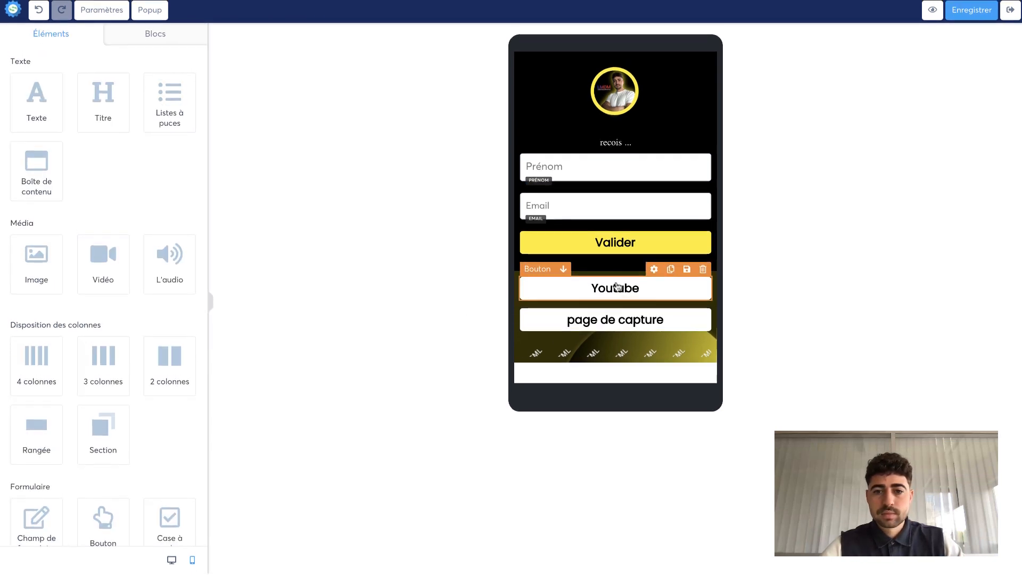
- Set the bottom margin of the 'page de capture' button to 25
left_click(597, 324)
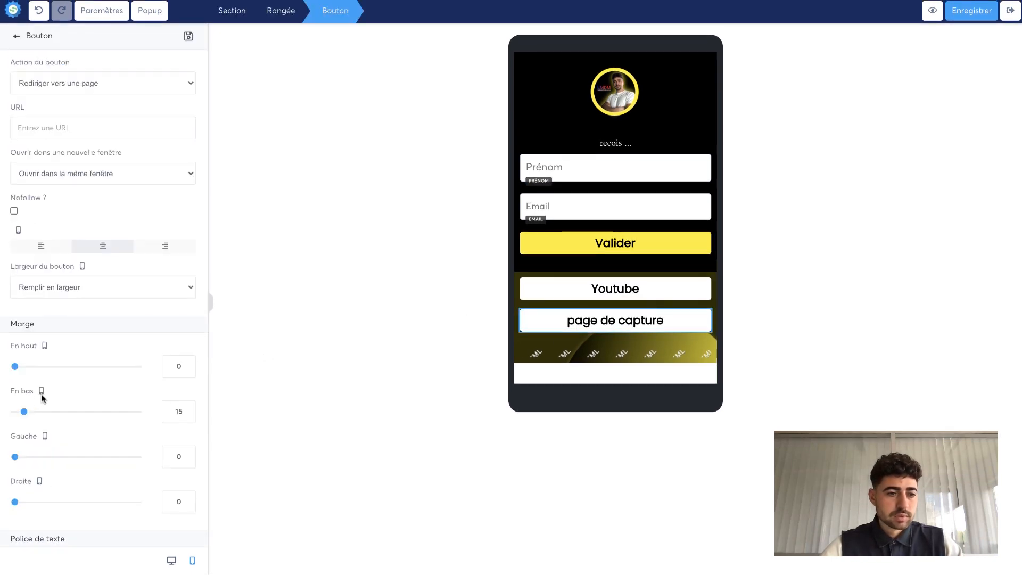
left_click_drag(24, 412, 30, 414)
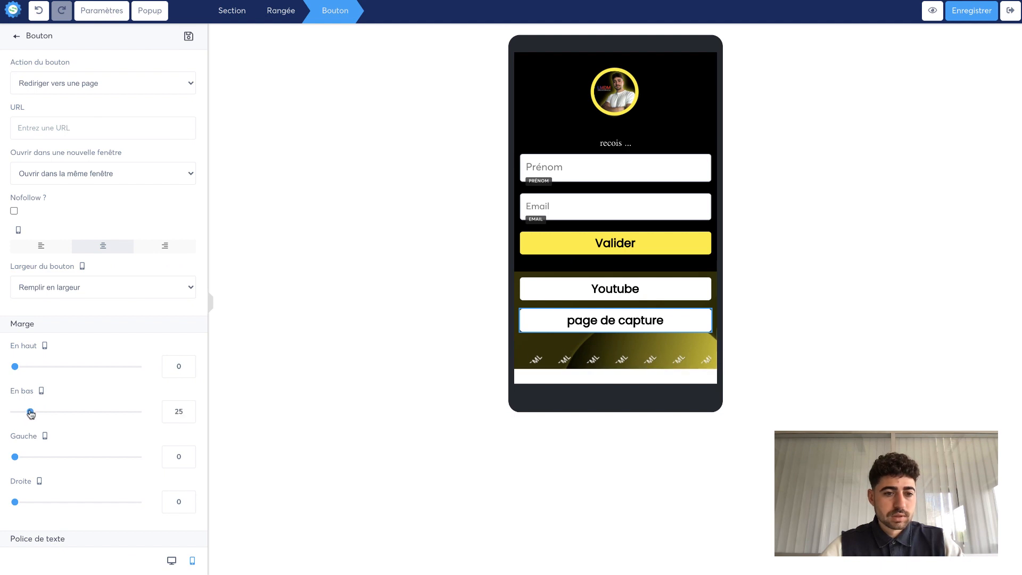
left_click(371, 402)
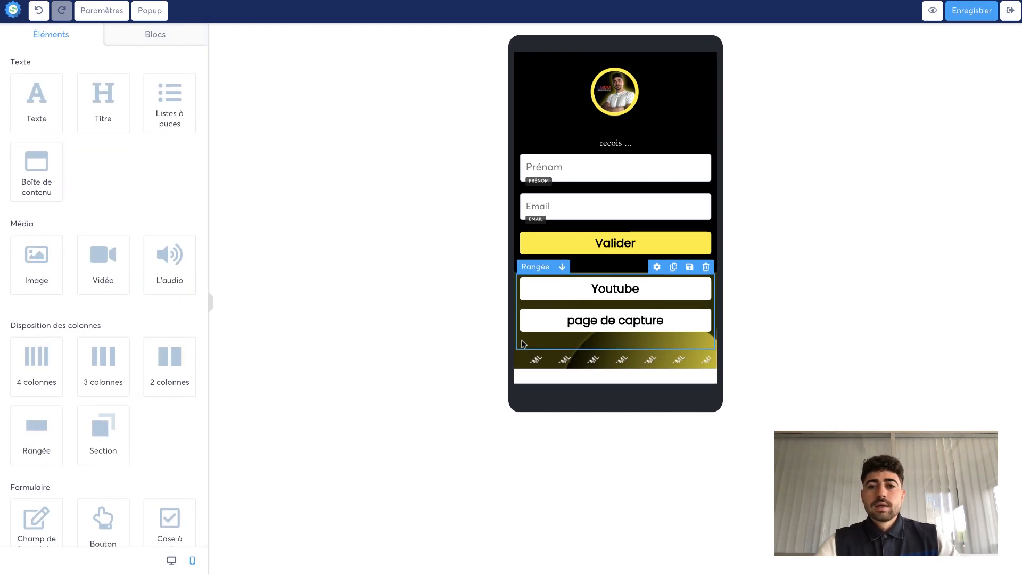
- Save the multi-link page
left_click(972, 14)
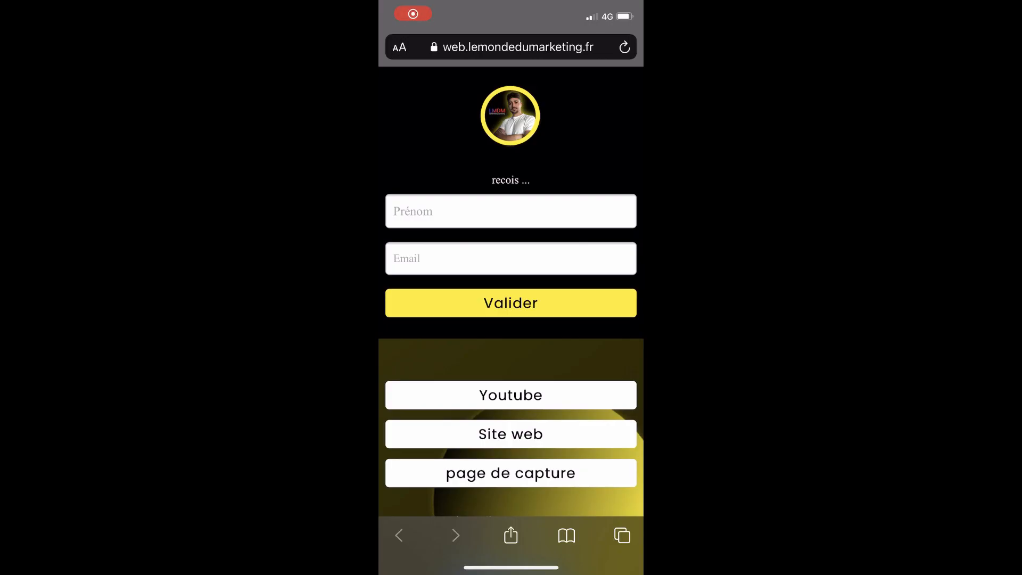
scroll(511, 296, "down", 3)
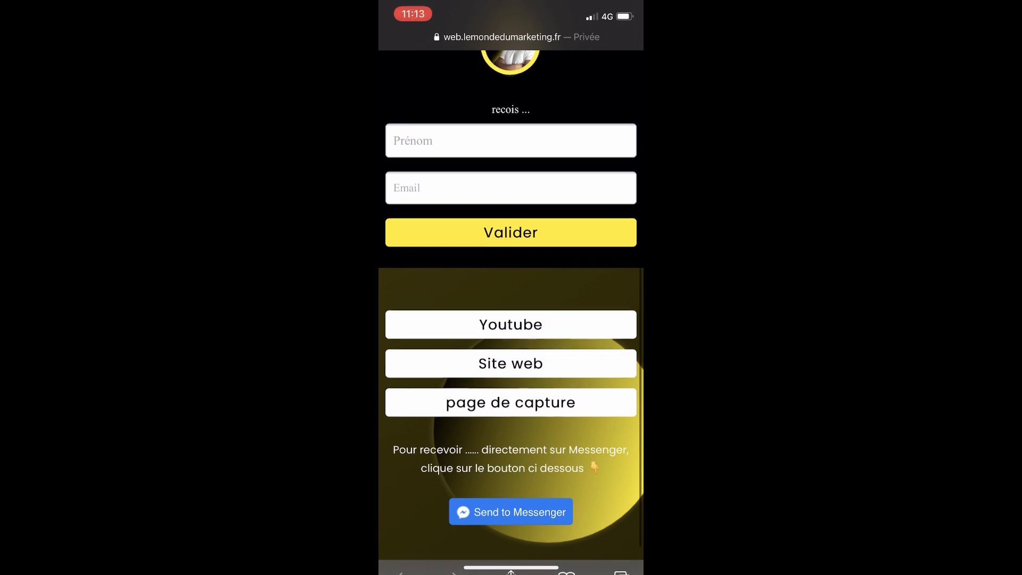
- Scroll through the published multi-link page on the phone to review it
scroll(512, 288, "up", 3)
scroll(511, 288, "down", 3)
scroll(511, 287, "up", 1)
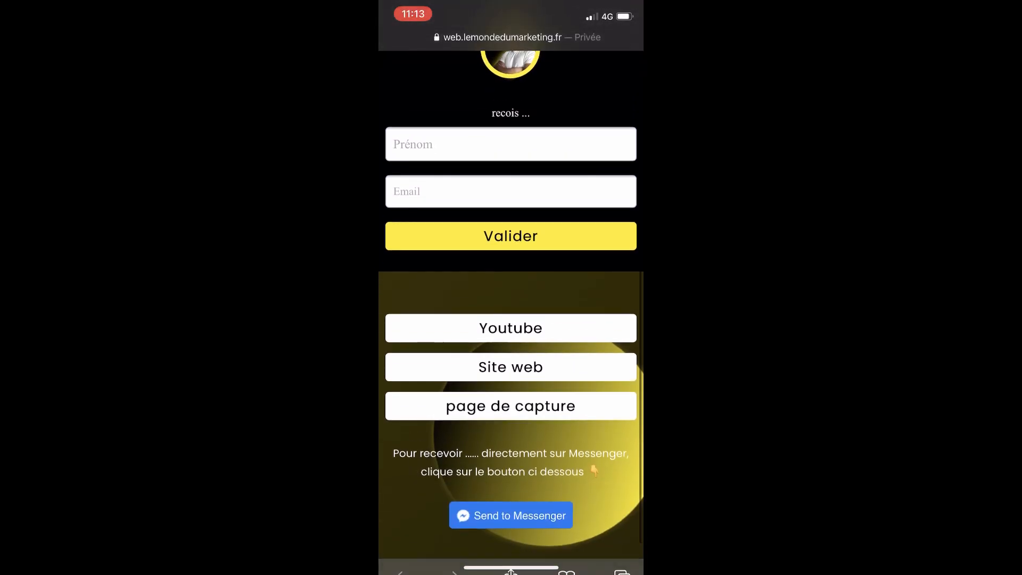